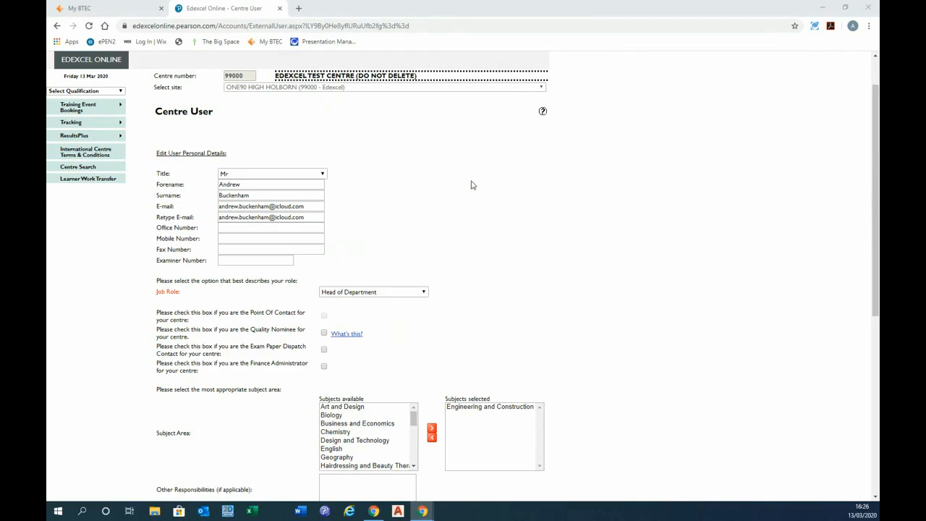
Step: Return from the account details to the Edexcel Online home page and look over its notices and links
scroll(478, 190, down, 3)
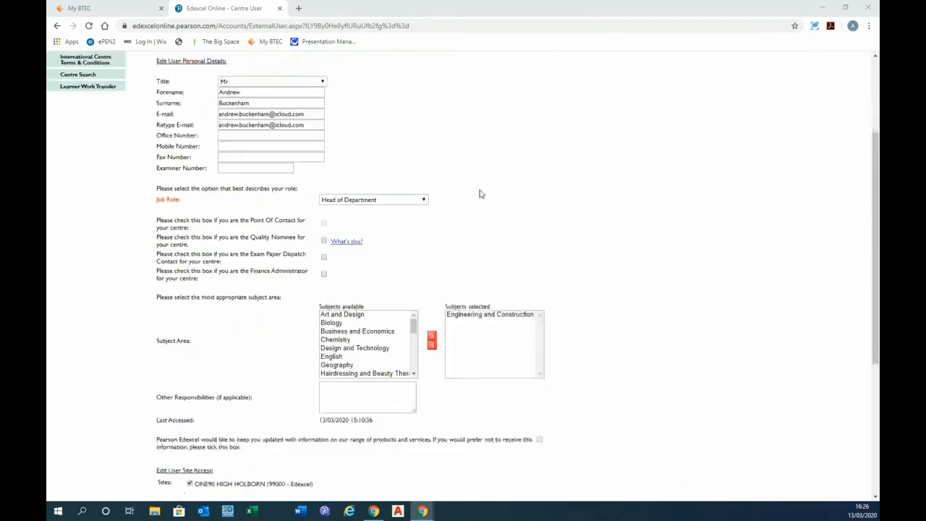
scroll(479, 194, up, 4)
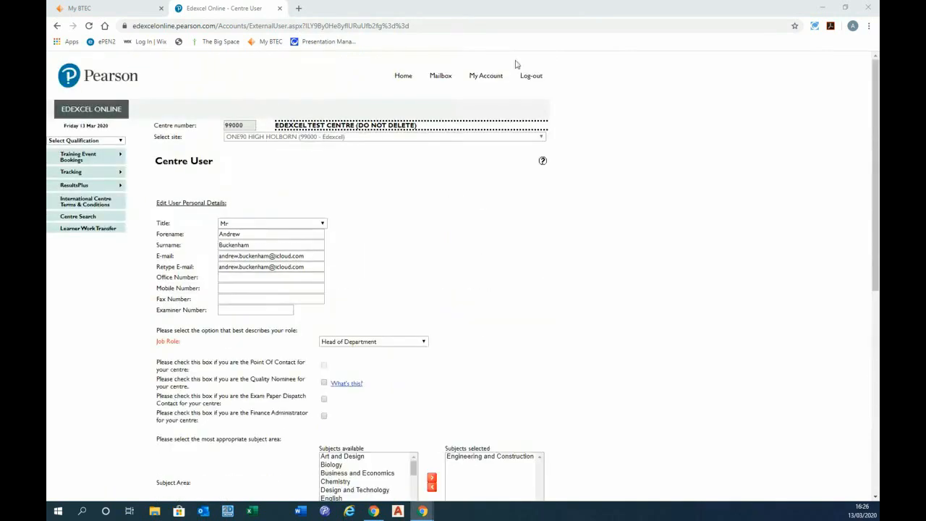
click(490, 188)
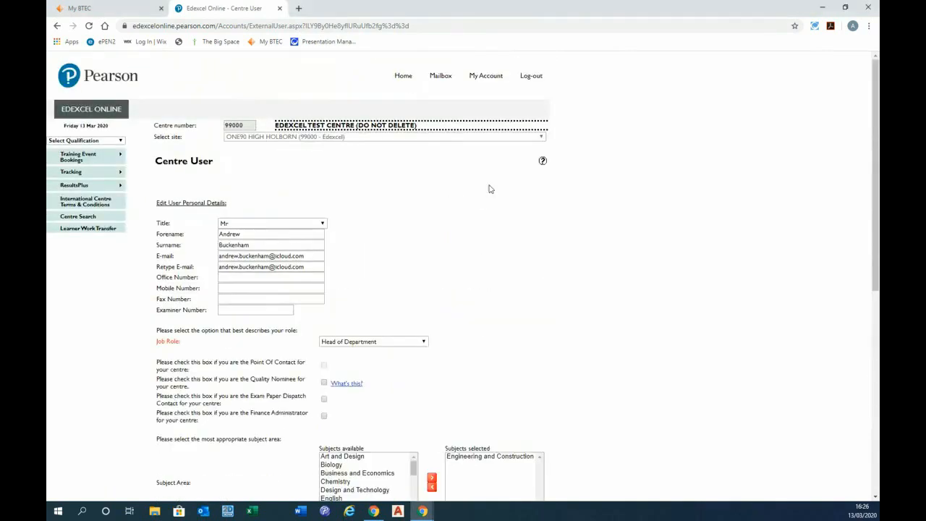
click(404, 77)
click(406, 79)
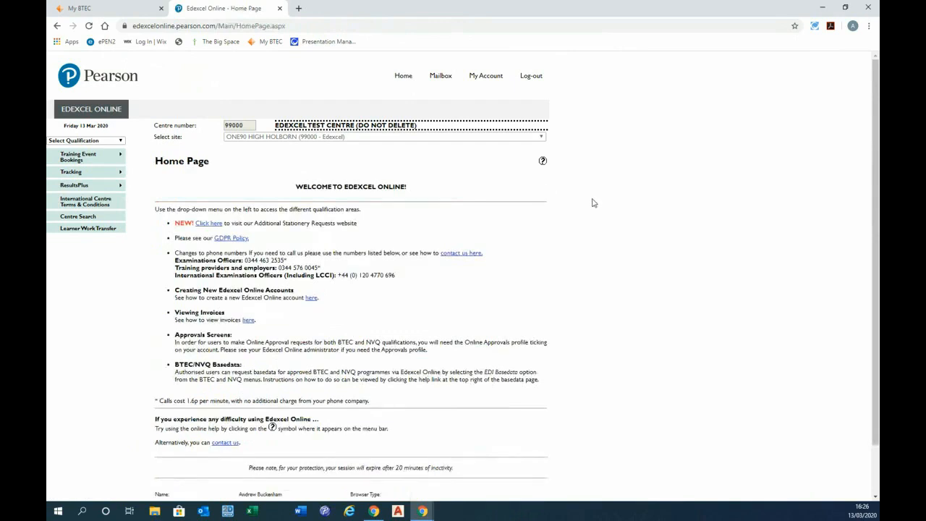
scroll(283, 156, down, 2)
scroll(281, 159, up, 2)
Step: Open the account details and review the personal details, job role, subject area, site access and access profiles
click(481, 80)
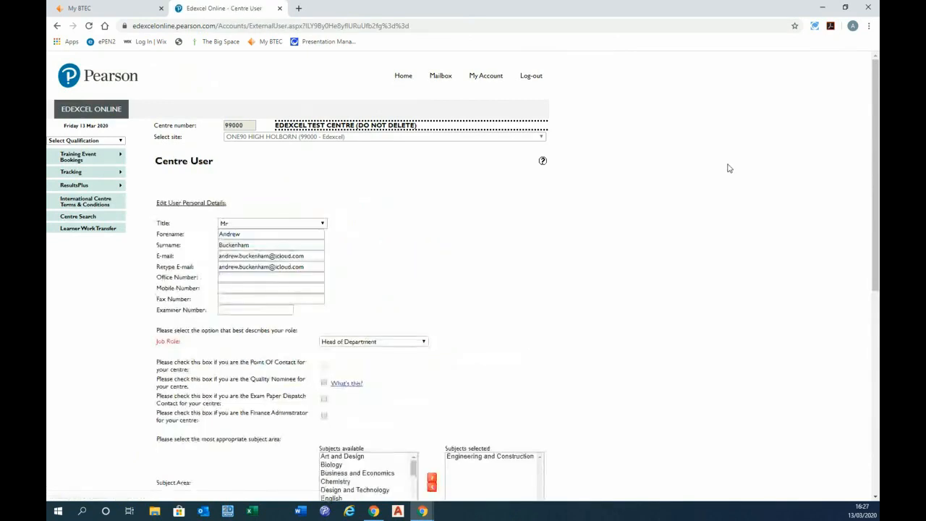
scroll(397, 217, down, 2)
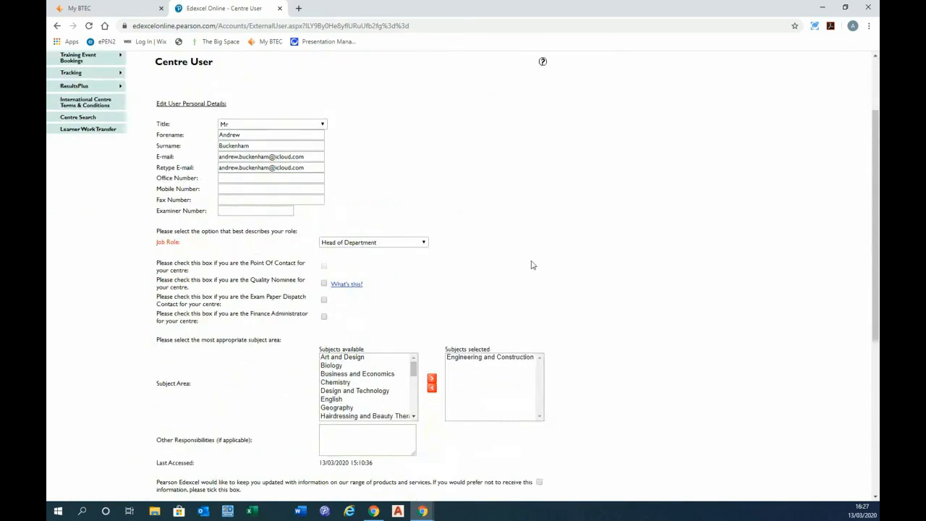
scroll(483, 255, down, 2)
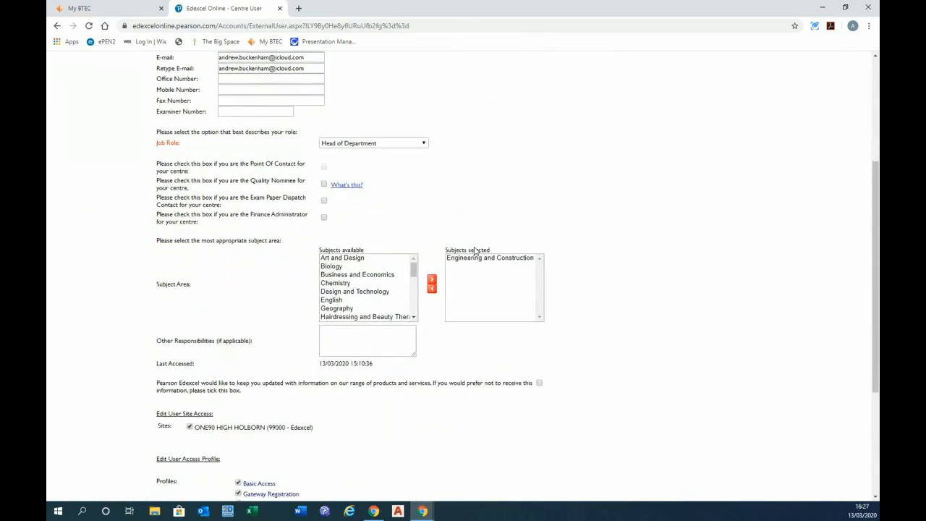
scroll(448, 244, down, 1)
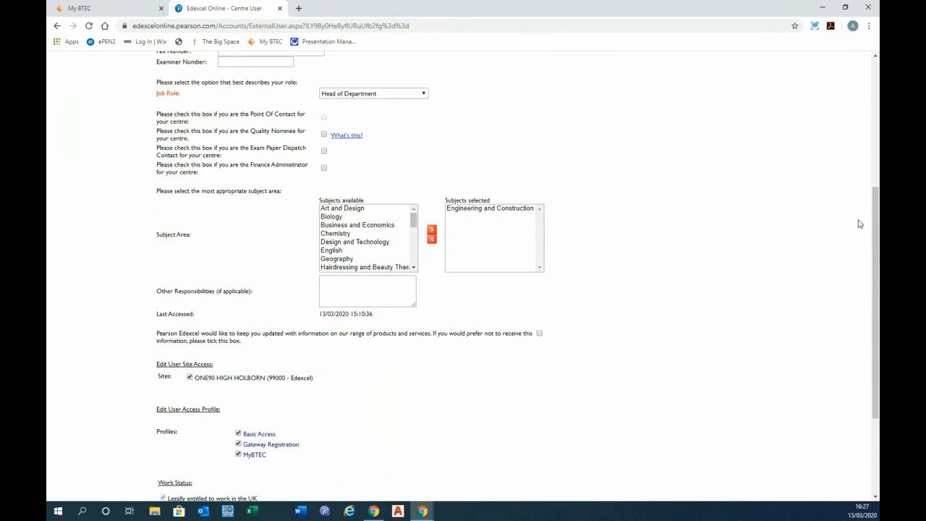
drag(876, 219, 875, 297)
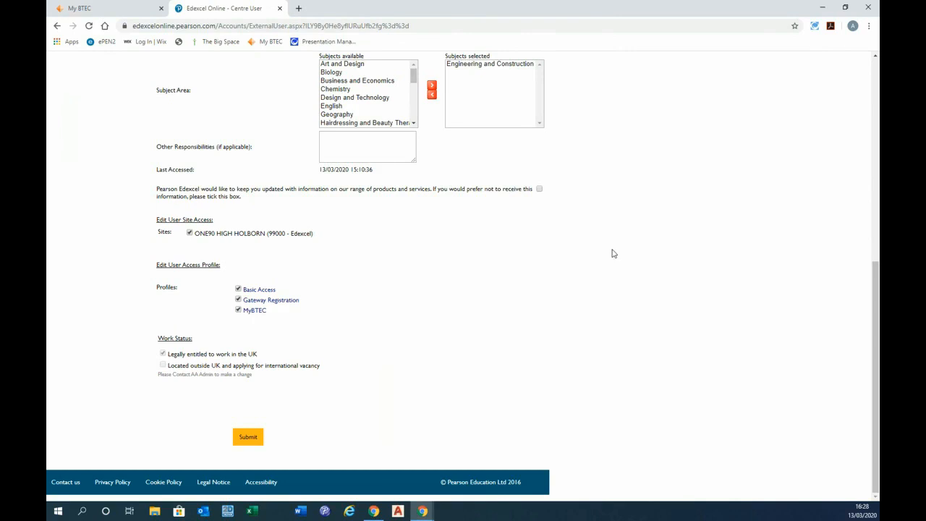
scroll(613, 254, up, 5)
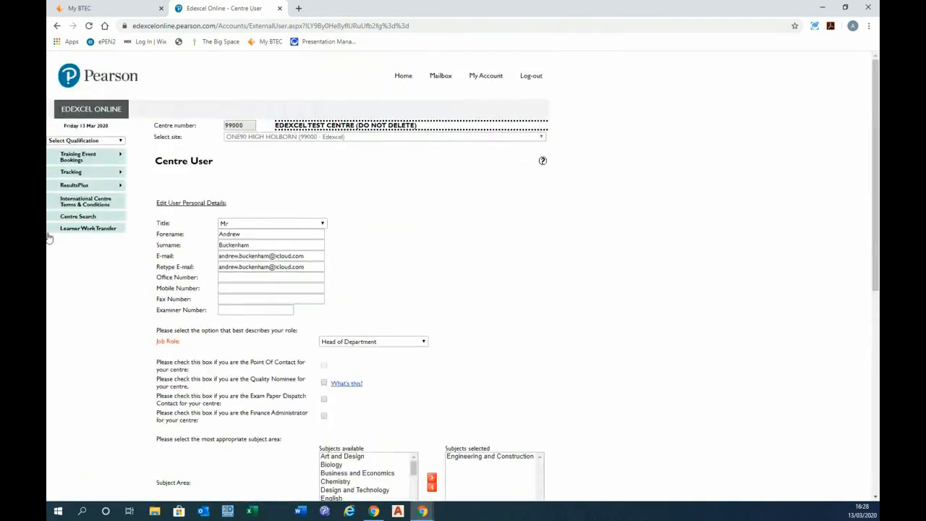
Step: Select BTEC as the qualification to open the BTEC section of Edexcel Online
mouse_move(113, 160)
click(122, 142)
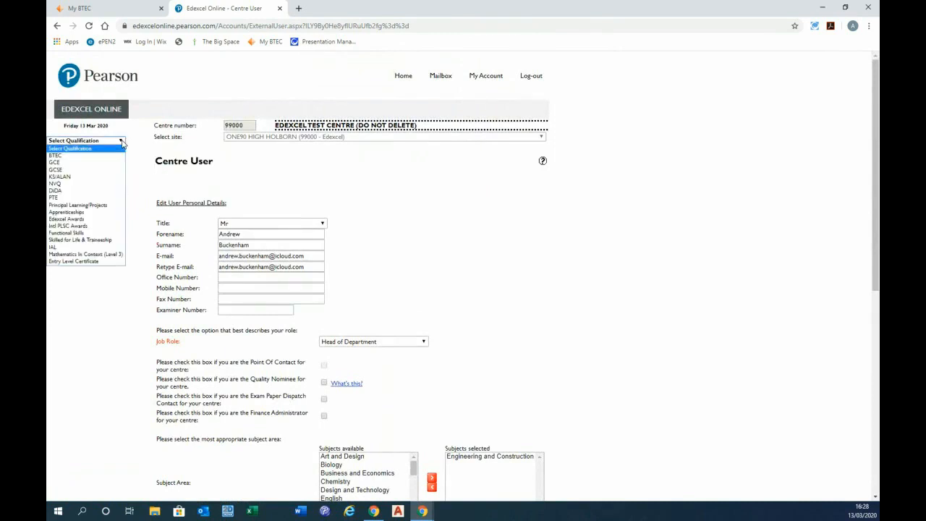
click(83, 156)
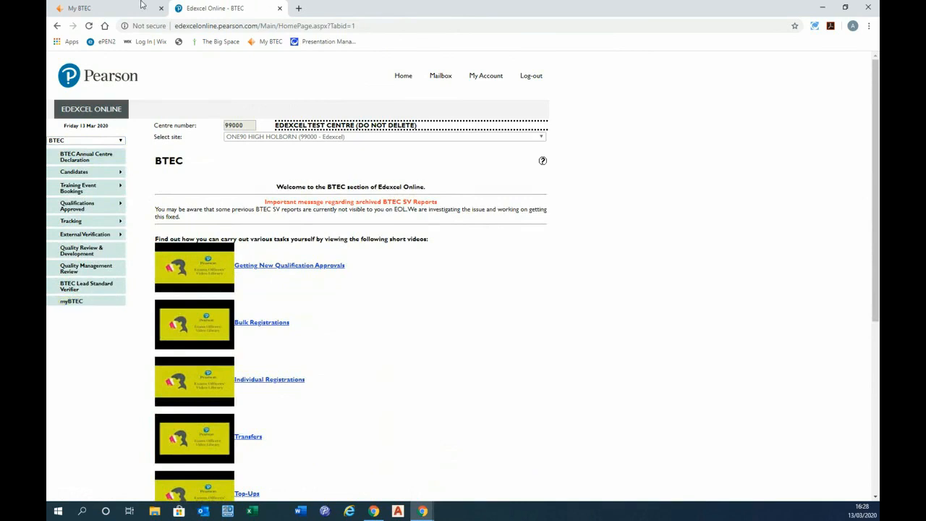
Step: Switch to myBTEC, log out, and log back in with the prefilled credentials, accepting the terms and conditions
click(70, 12)
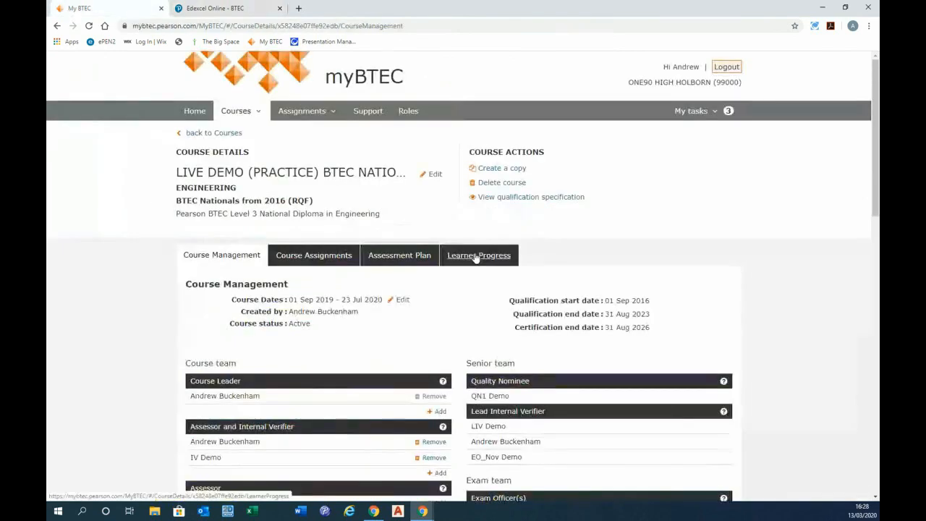
click(726, 70)
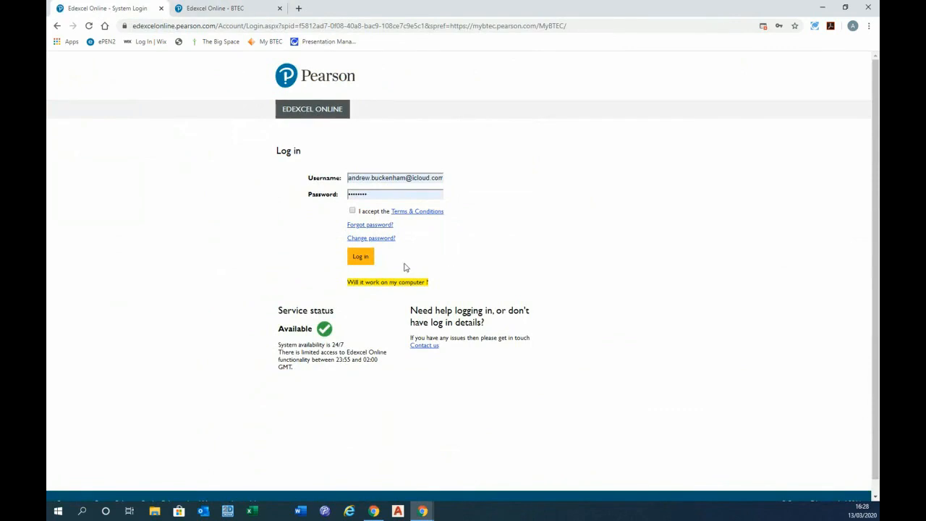
click(362, 259)
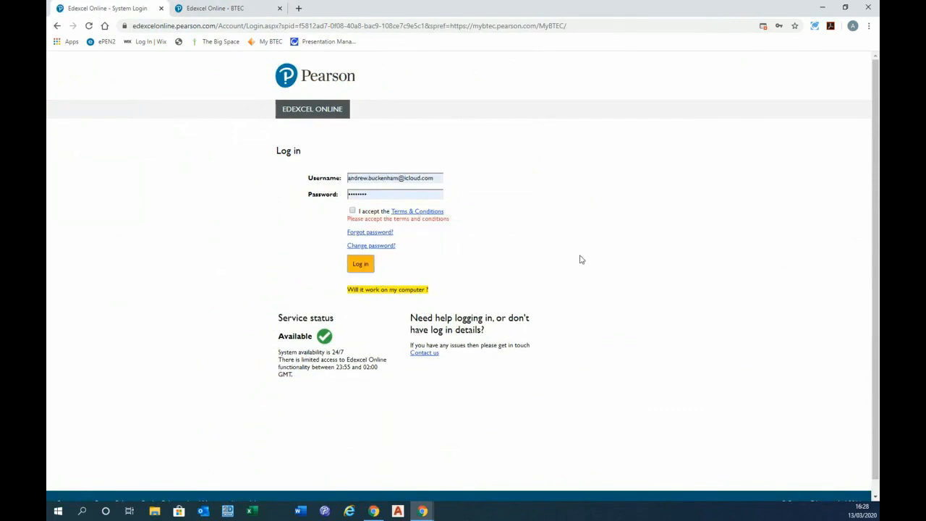
click(354, 212)
click(360, 264)
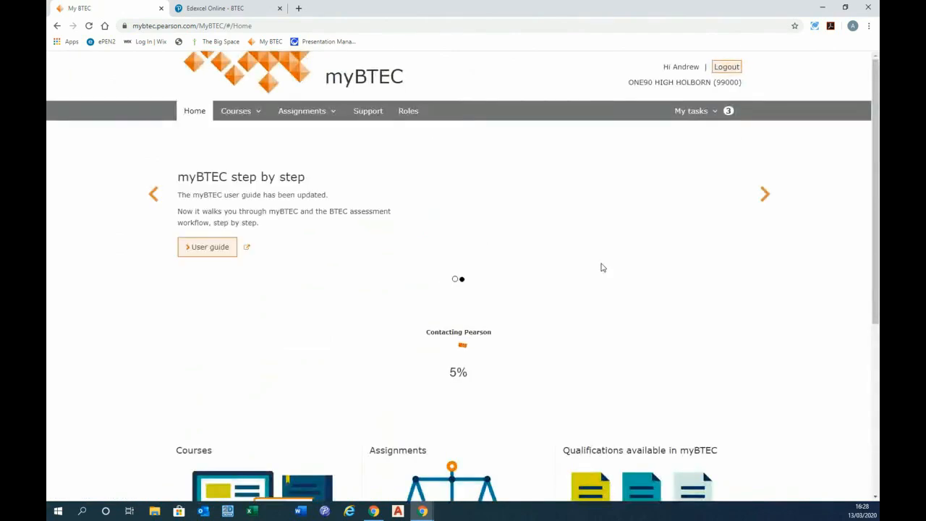
Step: Look through the myBTEC home page, including recent courses, assignments, qualifications and the help sections
scroll(600, 269, down, 4)
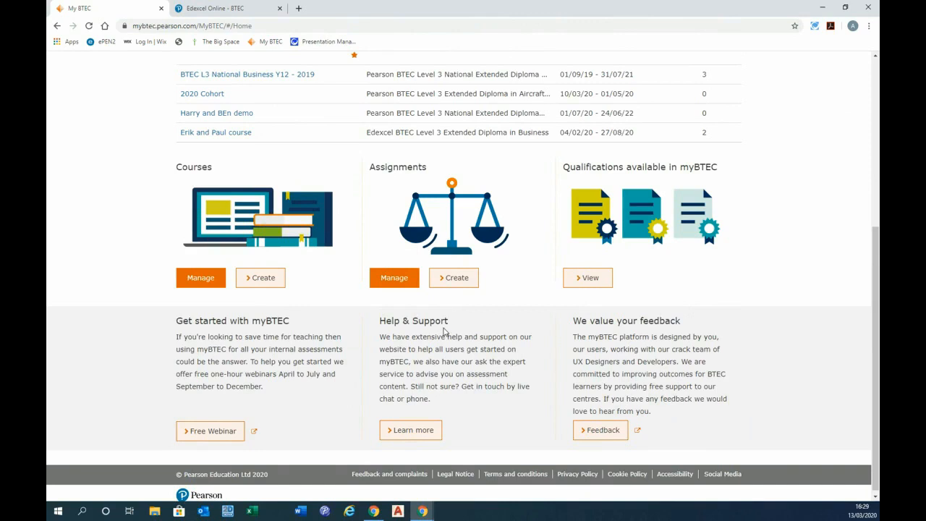
scroll(515, 297, up, 1)
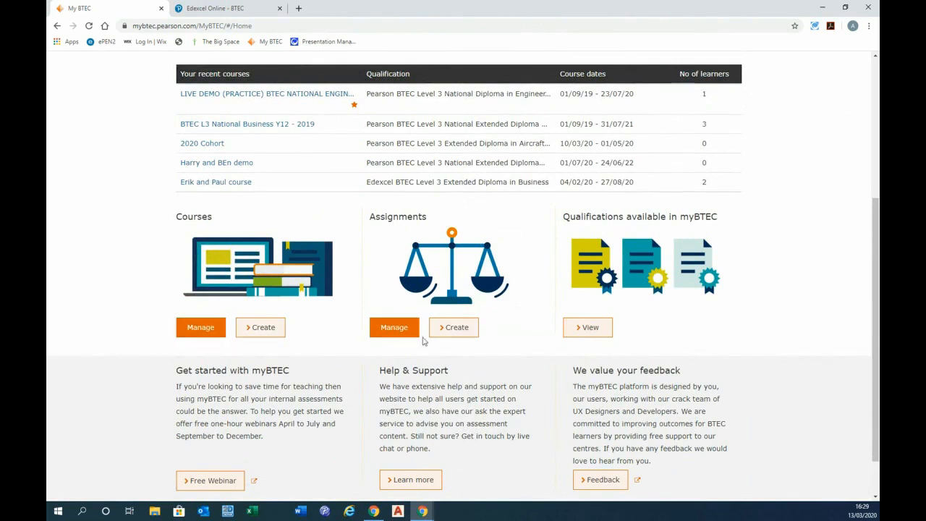
scroll(791, 262, up, 2)
scroll(792, 262, up, 2)
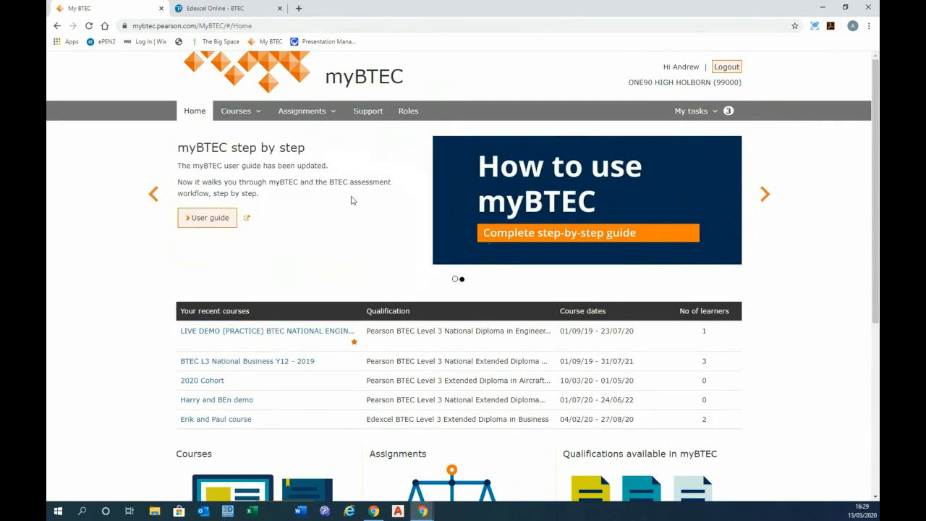
Step: Open the role claims page and review the claimed role and its status for each subject
click(409, 112)
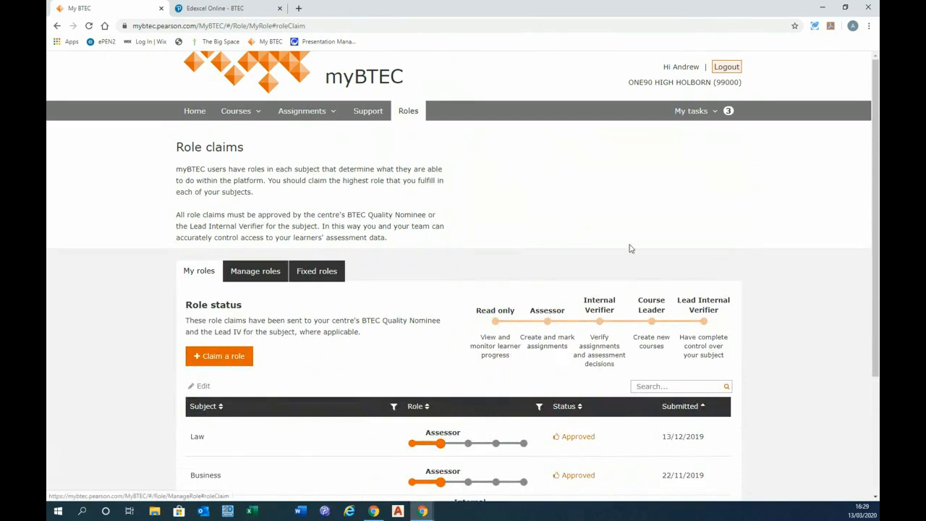
scroll(794, 259, down, 1)
scroll(794, 259, down, 1)
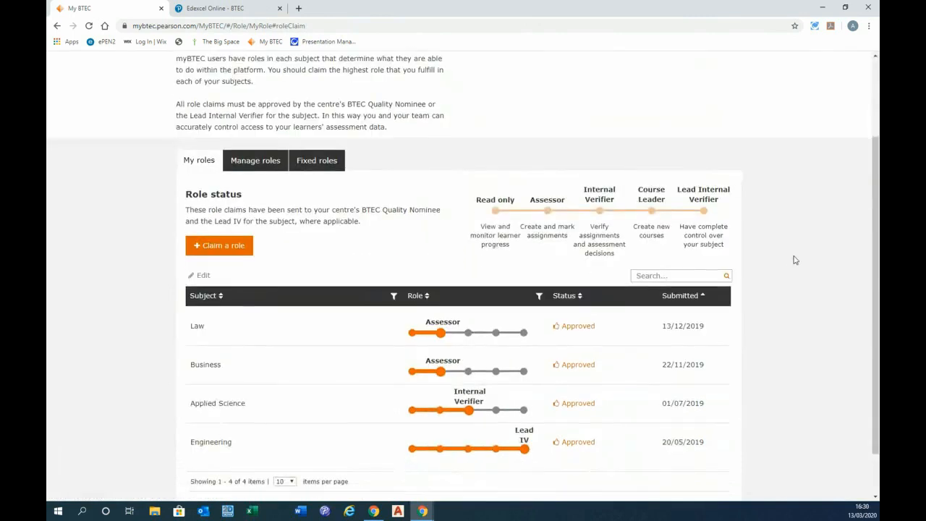
Step: Show the fixed roles managed in Edexcel Online and review the list of role holders
click(318, 123)
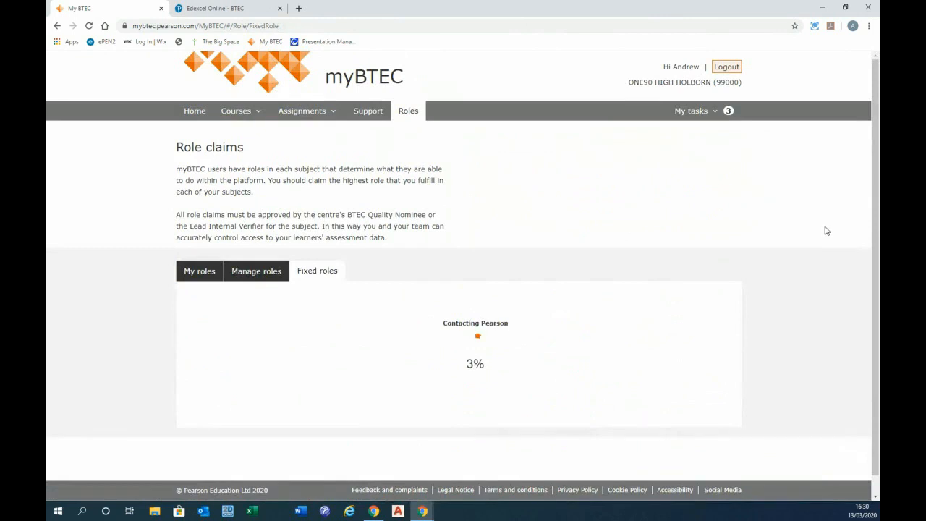
scroll(818, 249, down, 1)
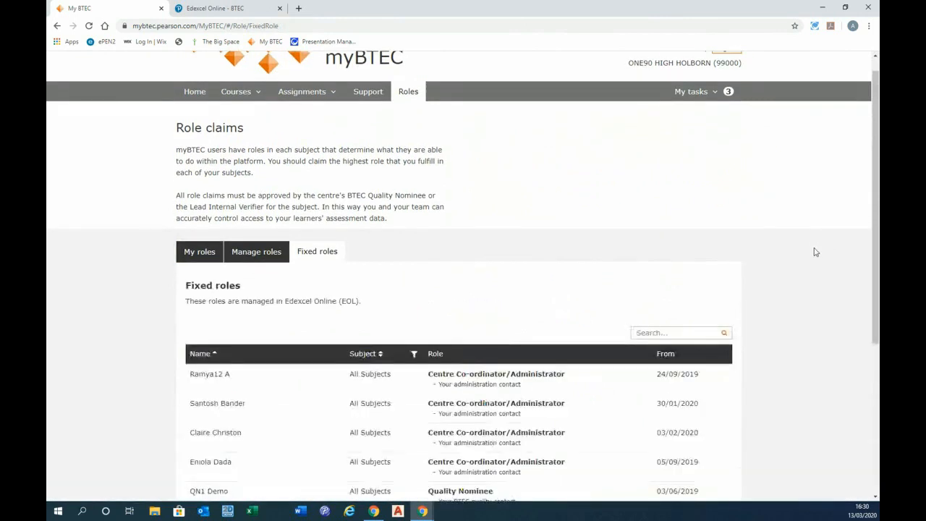
scroll(814, 252, down, 4)
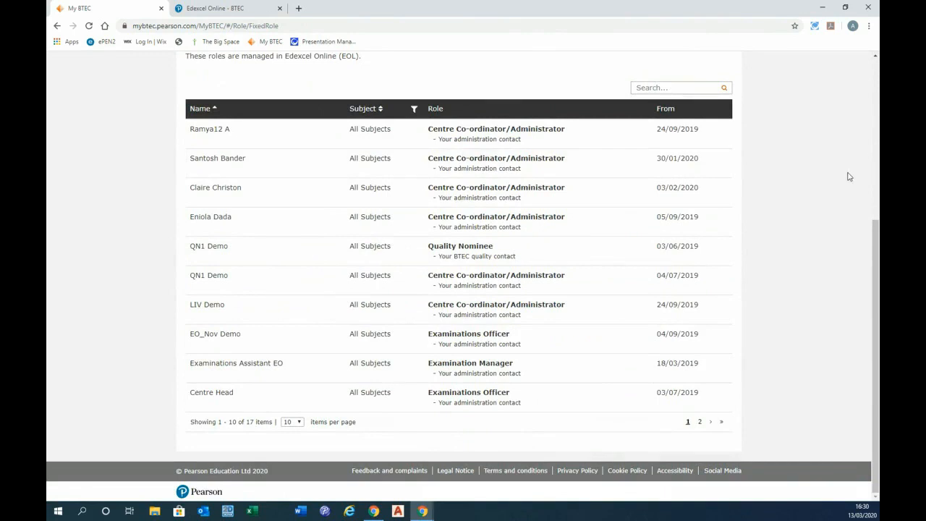
drag(875, 252, 876, 131)
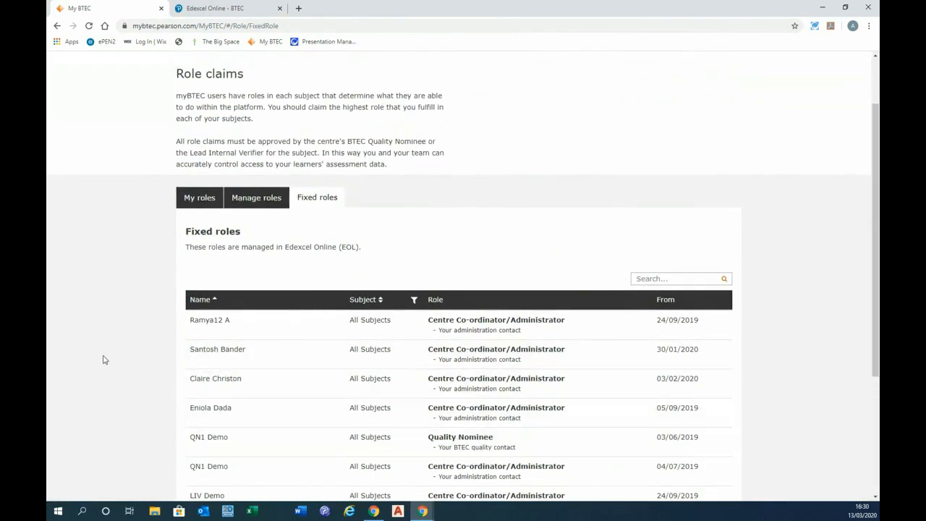
scroll(427, 340, down, 3)
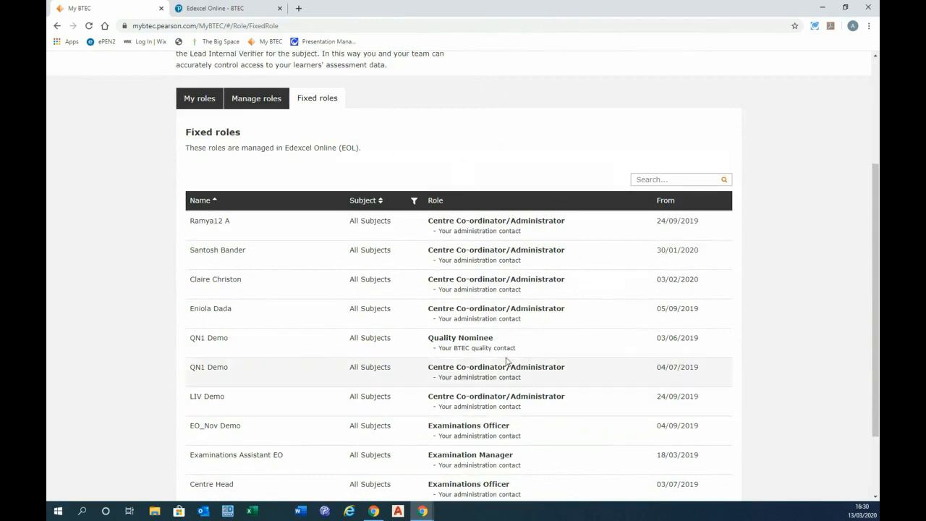
scroll(504, 350, up, 3)
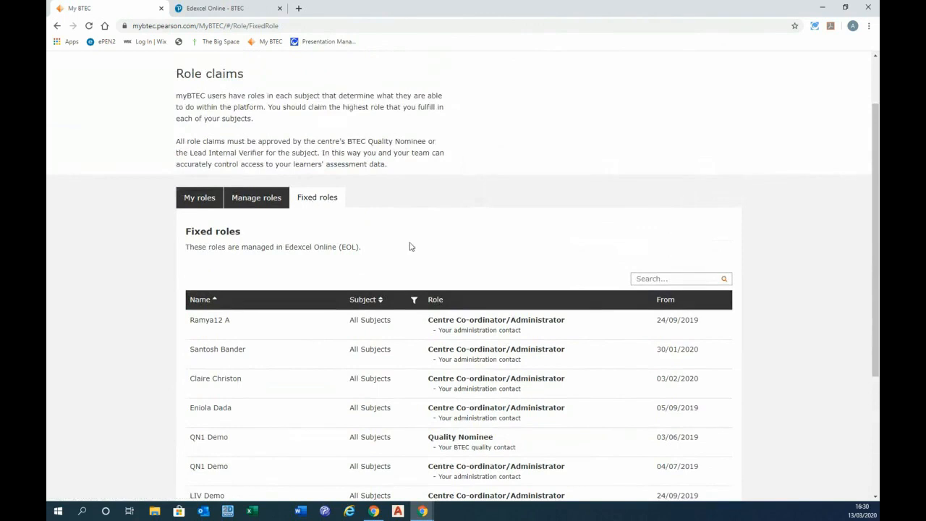
Step: Go back to the account's own roles and examine the role levels and the approval status per subject
click(198, 201)
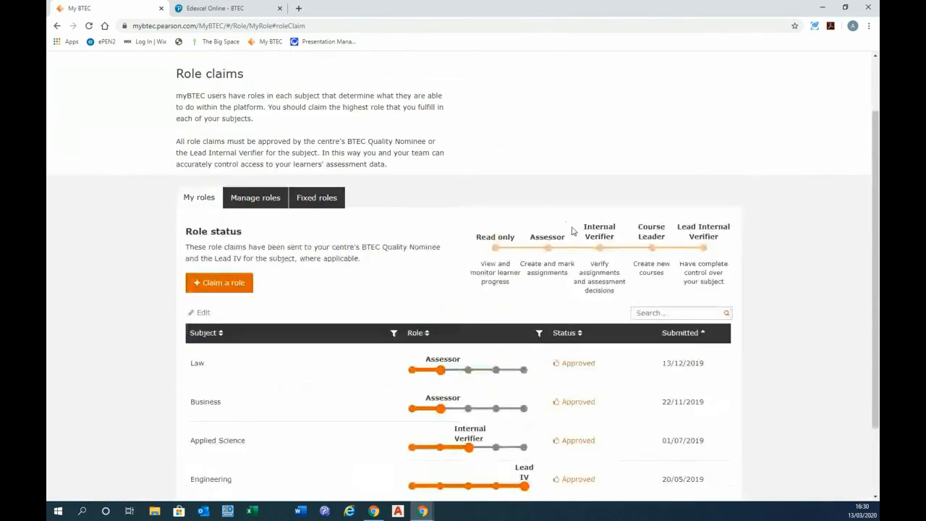
scroll(650, 253, down, 2)
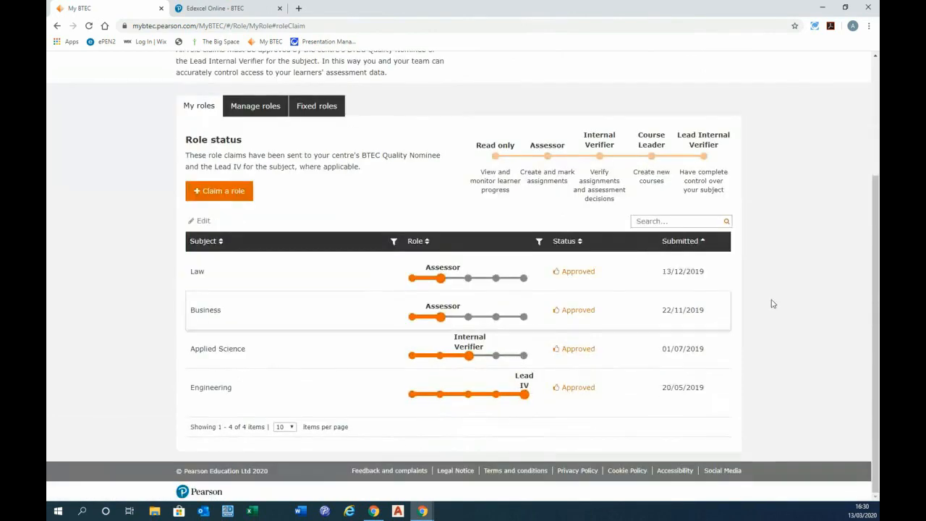
scroll(828, 295, up, 1)
scroll(829, 295, down, 1)
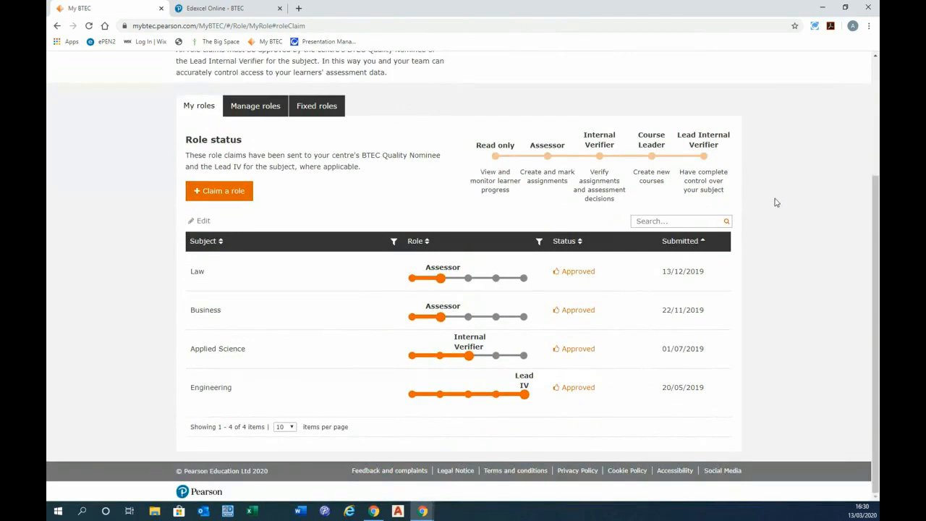
scroll(776, 203, up, 3)
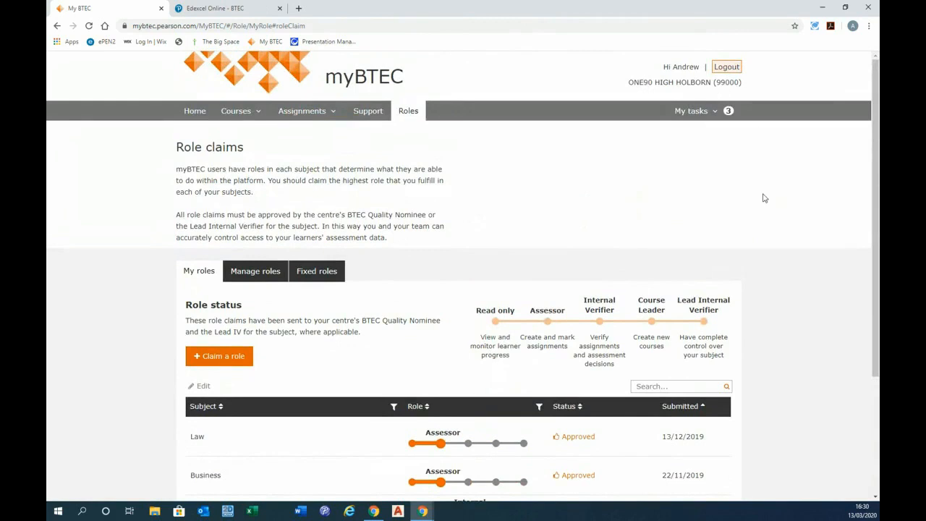
scroll(764, 198, down, 2)
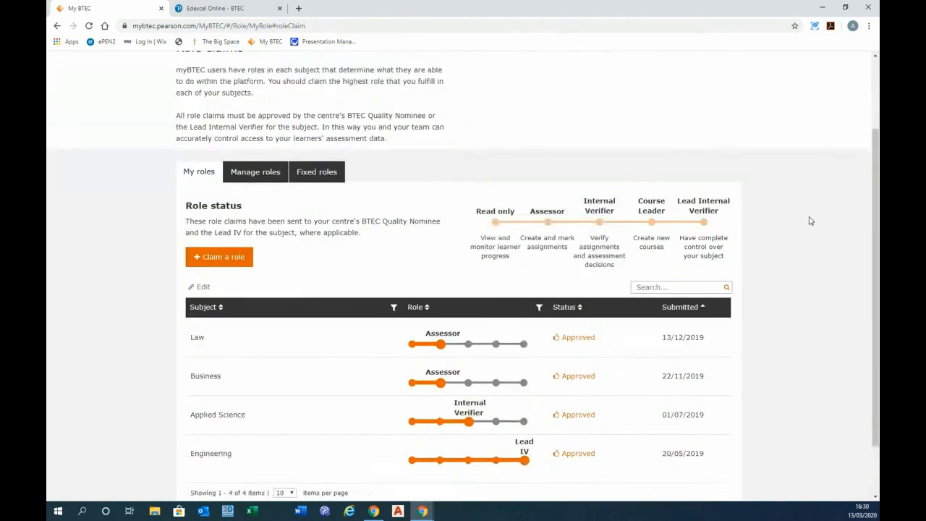
scroll(809, 221, down, 2)
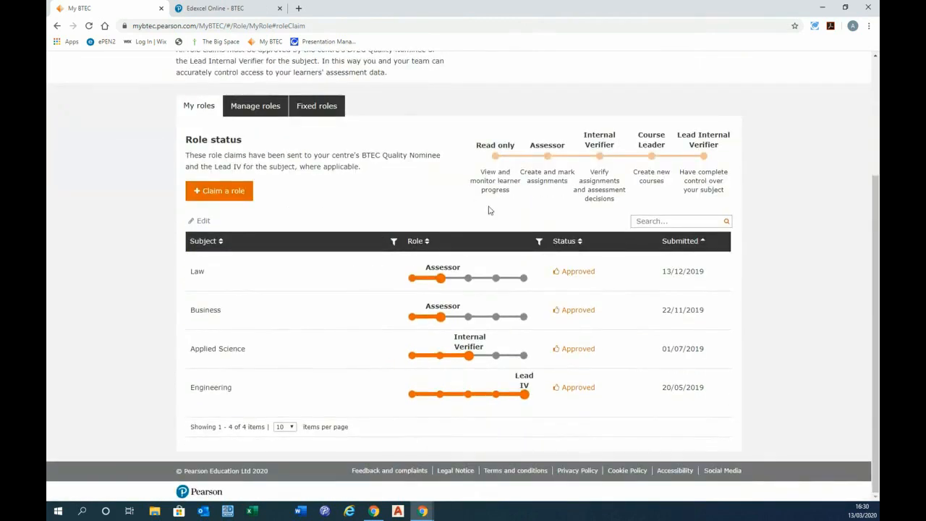
Step: Start a new role claim for the Land-Based subject and show the roles available for it
click(210, 191)
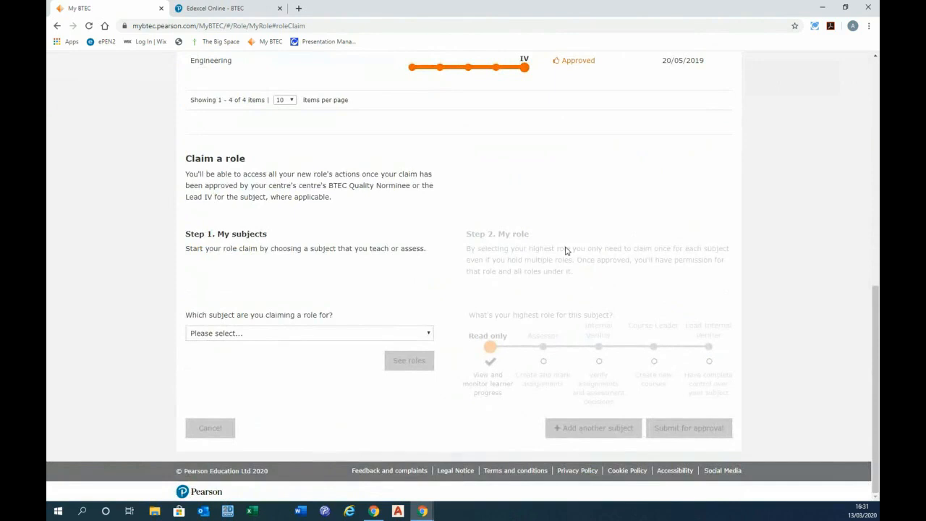
click(429, 335)
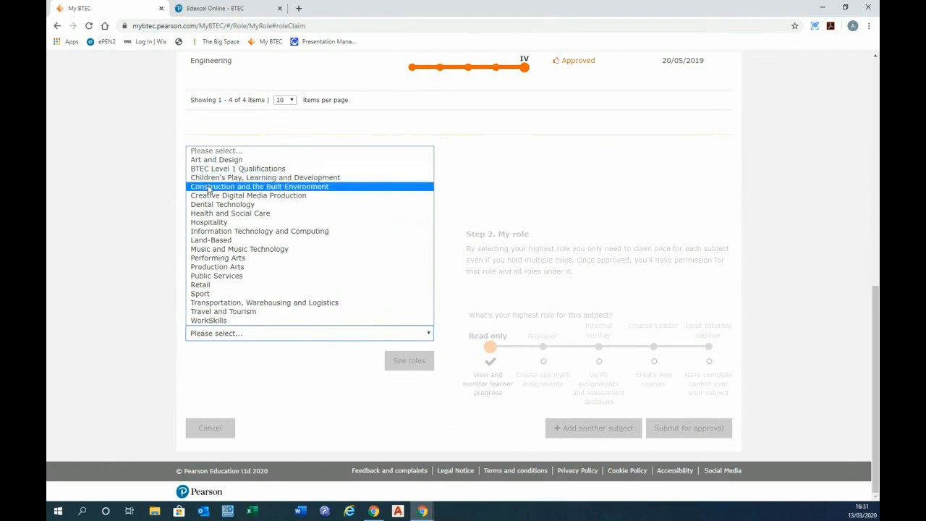
click(223, 240)
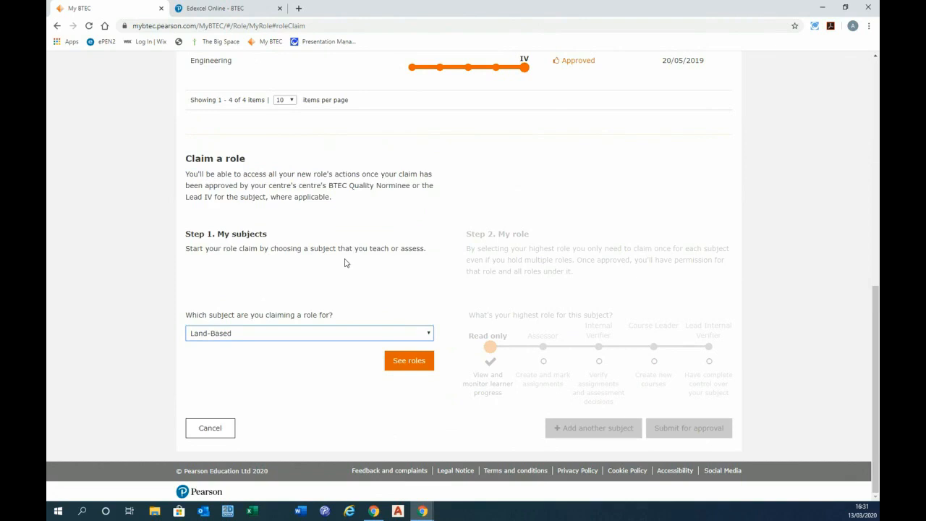
click(410, 361)
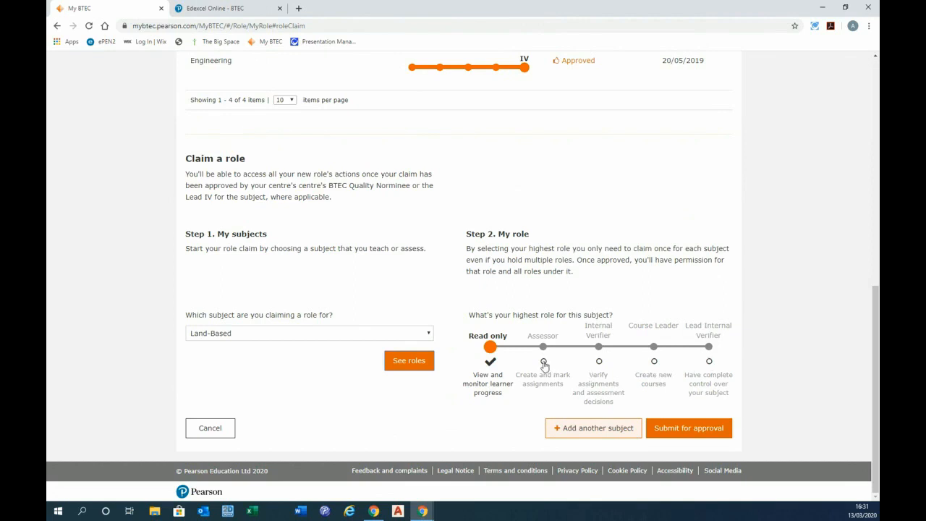
Step: Choose Course Leader as the highest role for Land-Based, submit the claim for approval and close the confirmation
click(543, 363)
click(600, 364)
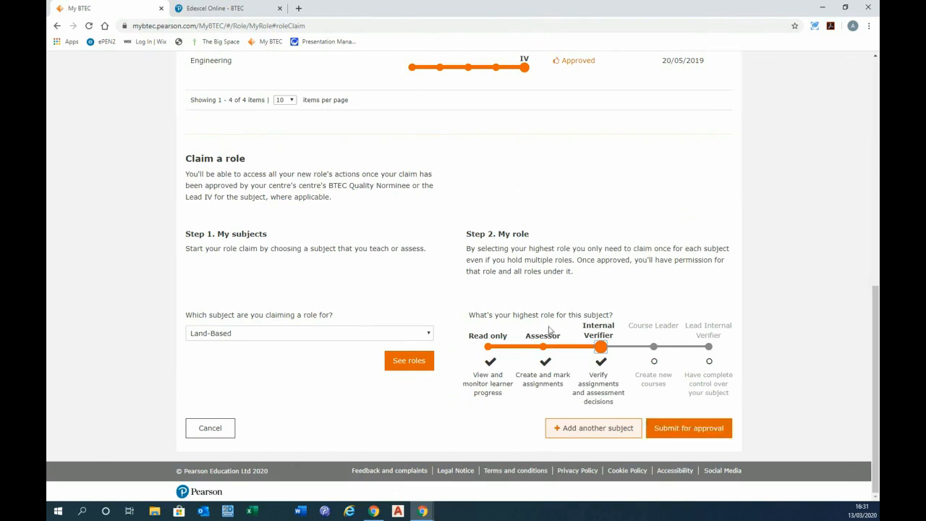
click(712, 366)
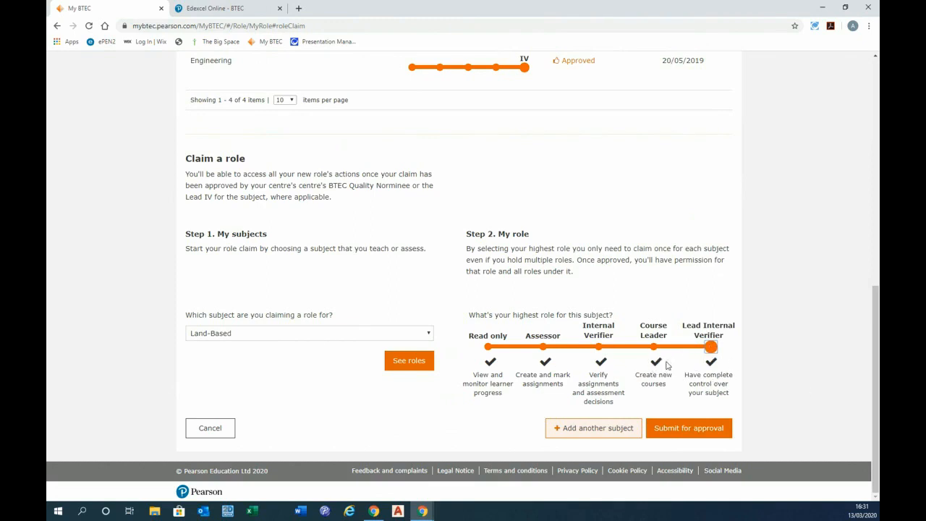
click(655, 352)
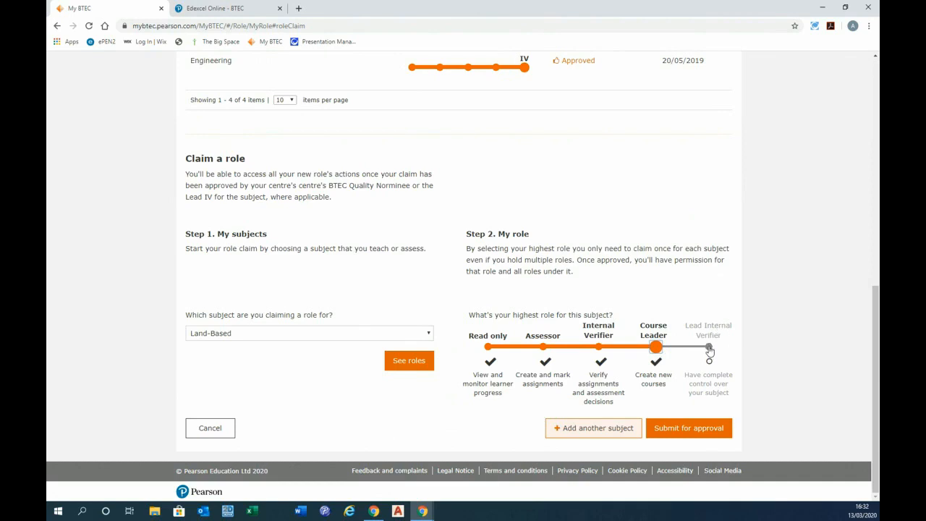
click(675, 430)
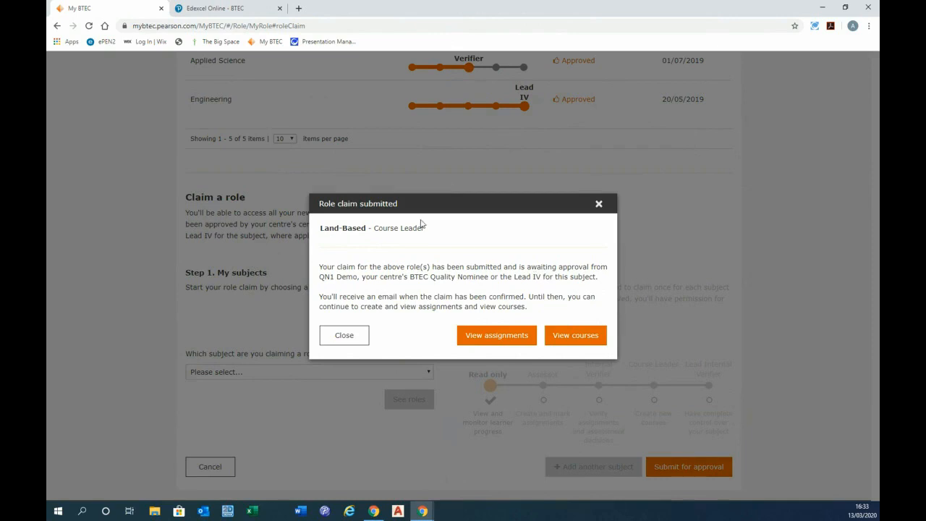
click(342, 338)
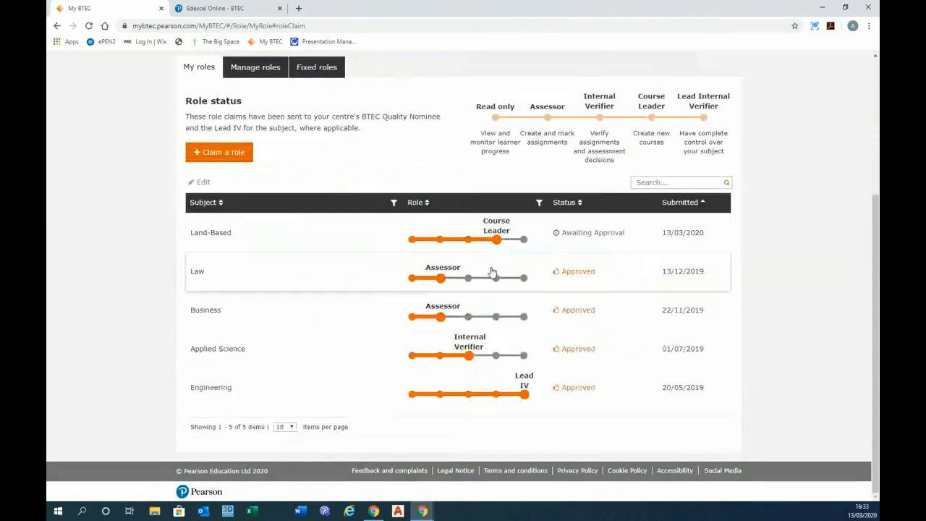
Step: Open role management and switch on the approval toggle of the pending Land-Based Course Leader claim
scroll(490, 271, up, 2)
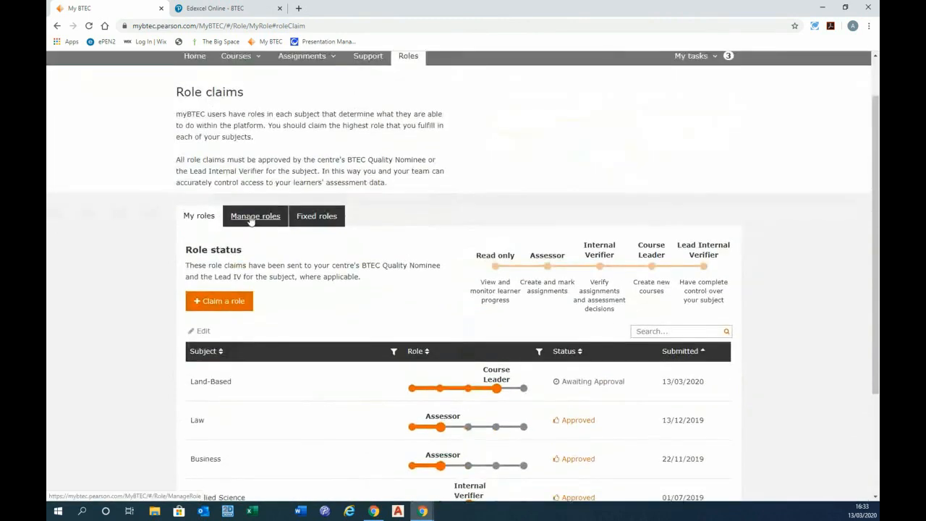
click(251, 217)
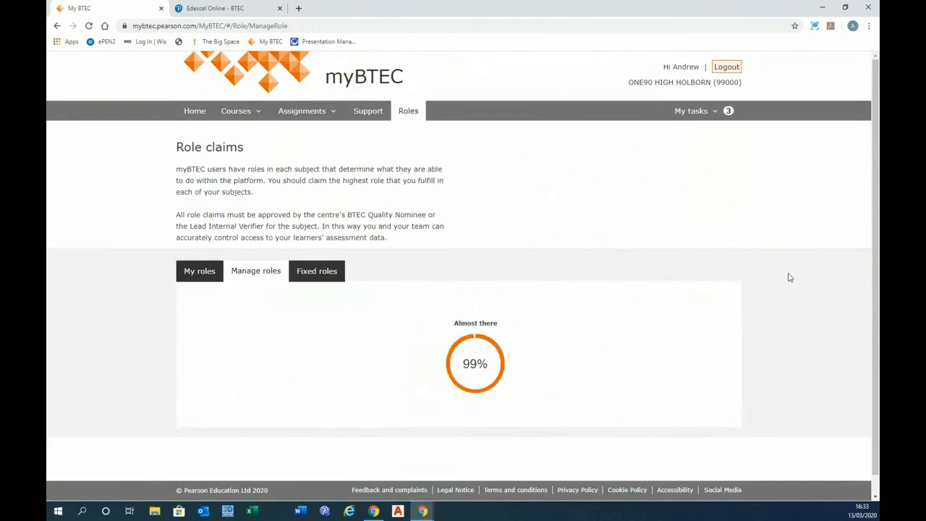
scroll(779, 283, down, 4)
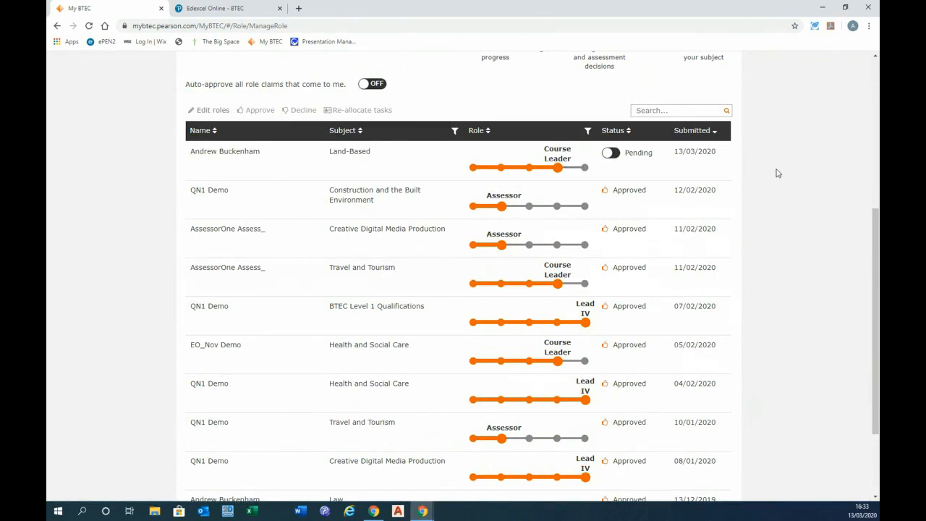
click(611, 154)
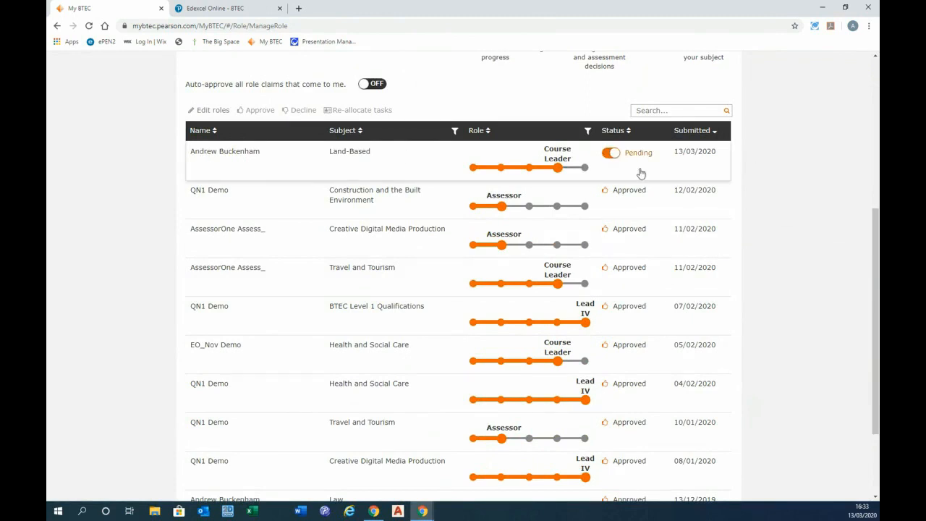
Step: Look through the centre's submitted role claims, checking the role level, status and submission date of each
scroll(685, 170, down, 1)
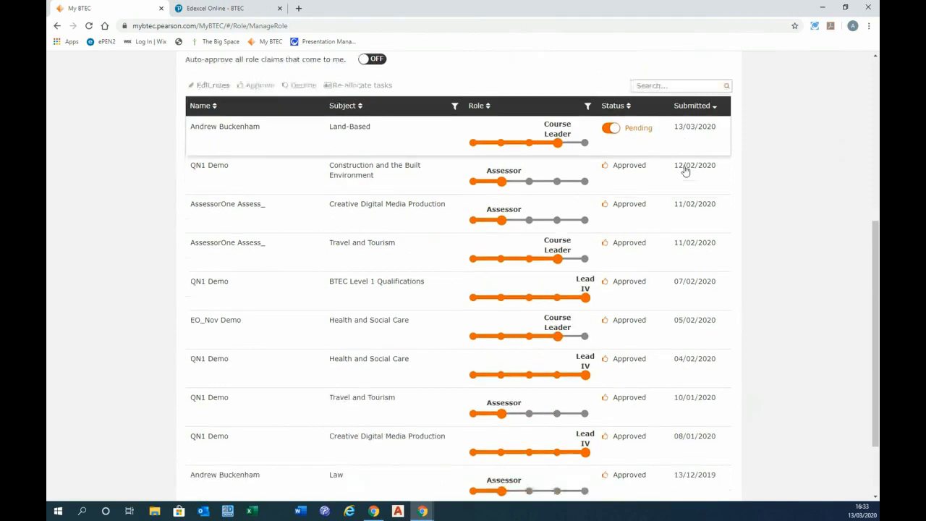
scroll(685, 171, up, 1)
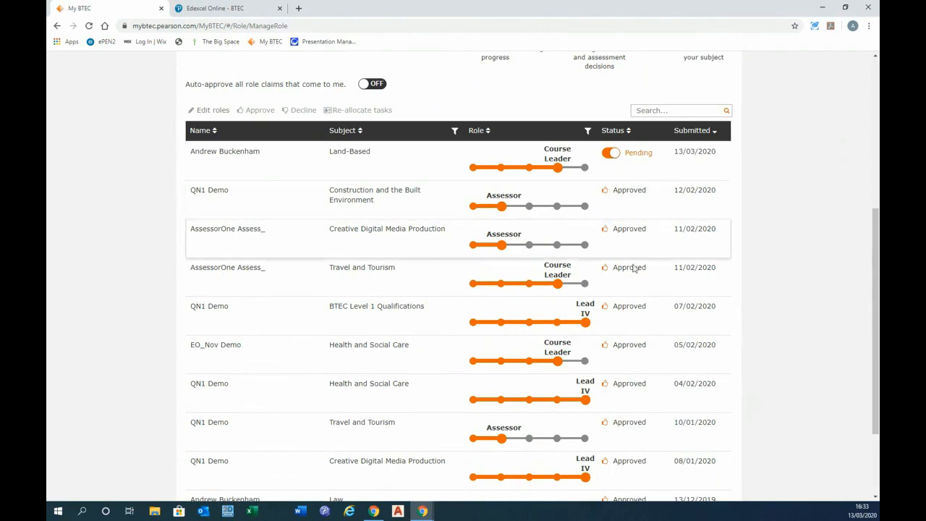
scroll(634, 354, down, 3)
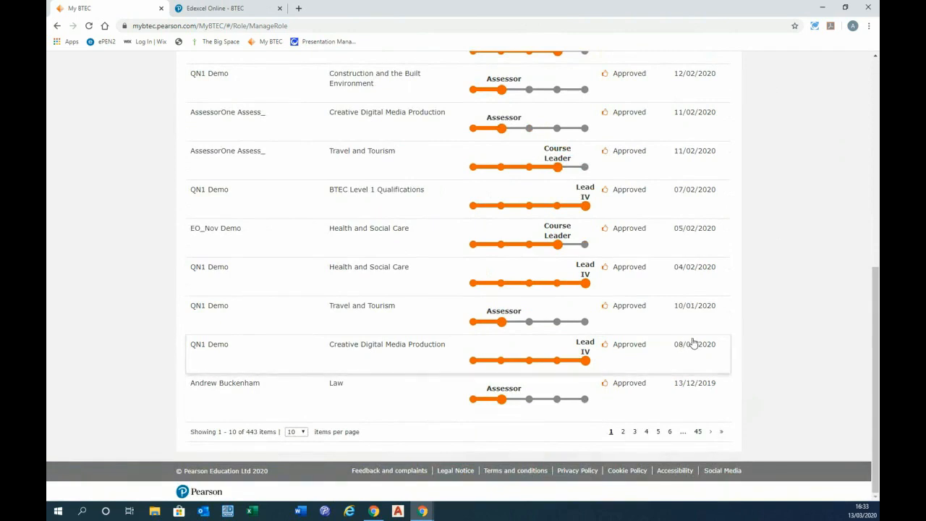
scroll(695, 346, up, 2)
scroll(734, 470, down, 2)
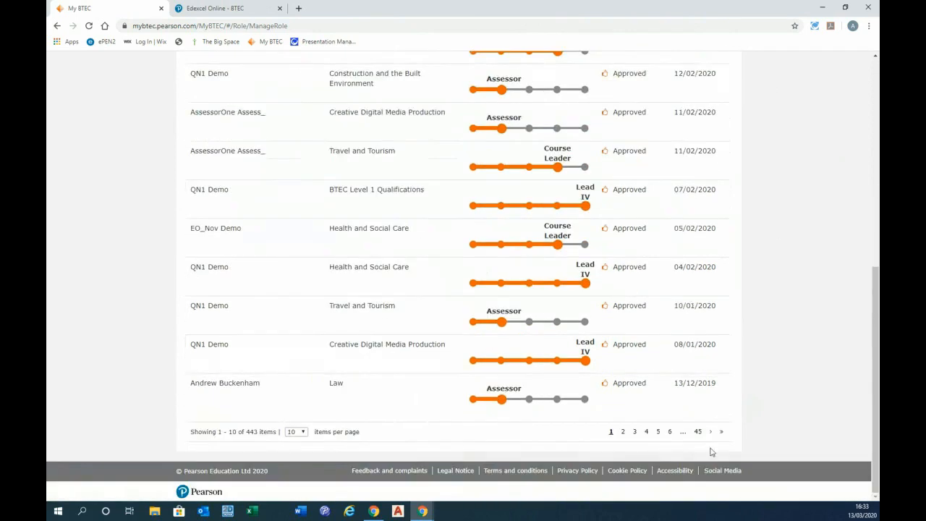
scroll(681, 282, up, 2)
scroll(682, 282, up, 2)
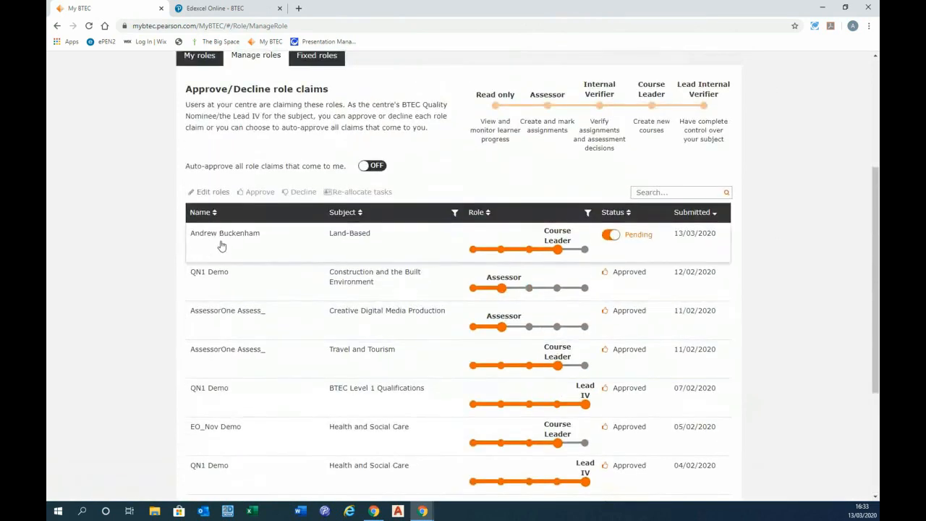
Step: Try switching on auto-approval for all incoming role claims, and cancel at the confirmation
click(366, 166)
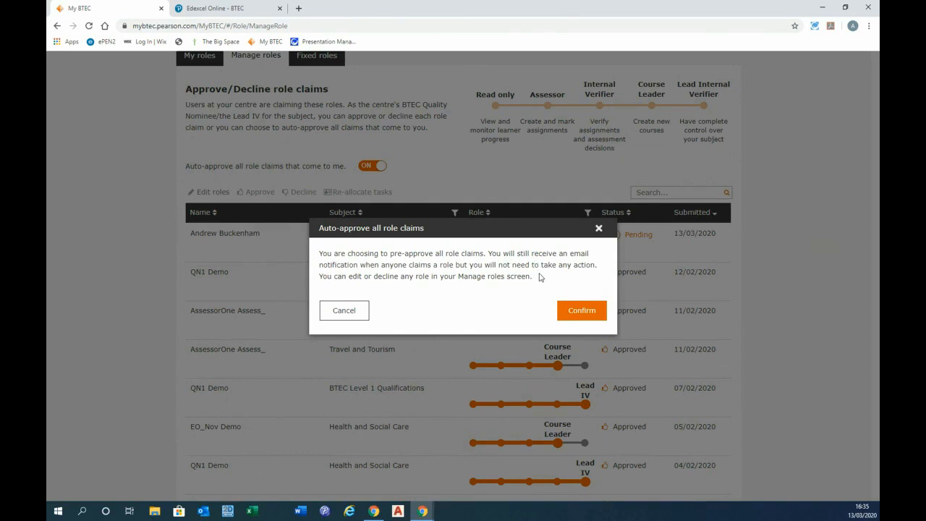
click(362, 312)
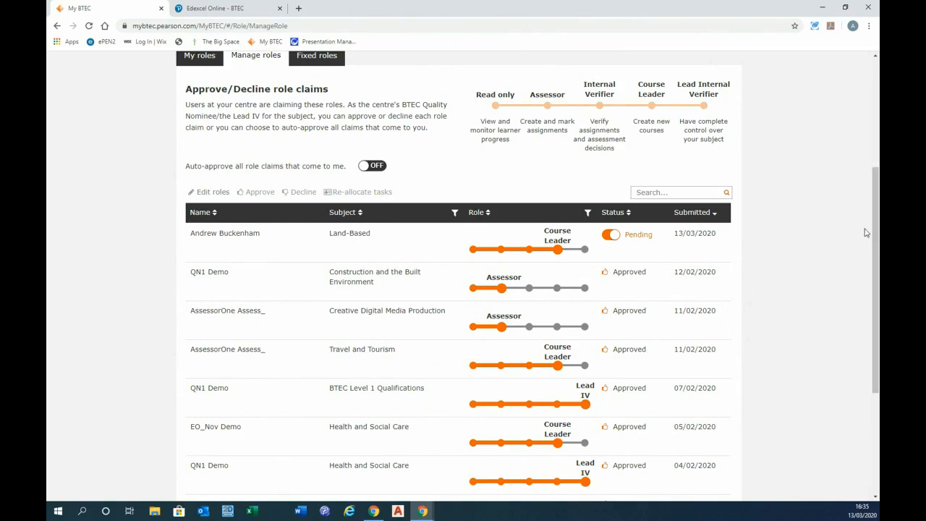
drag(876, 242, 875, 218)
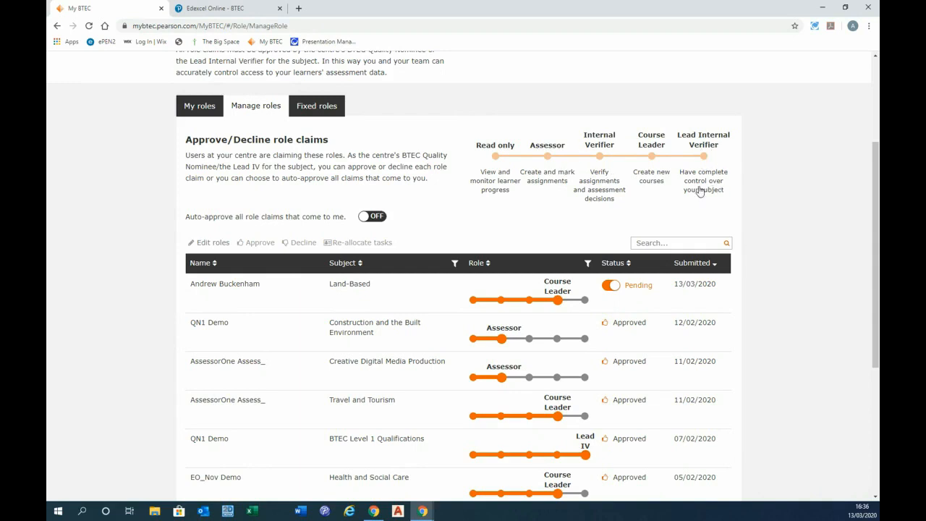
scroll(875, 191, up, 1)
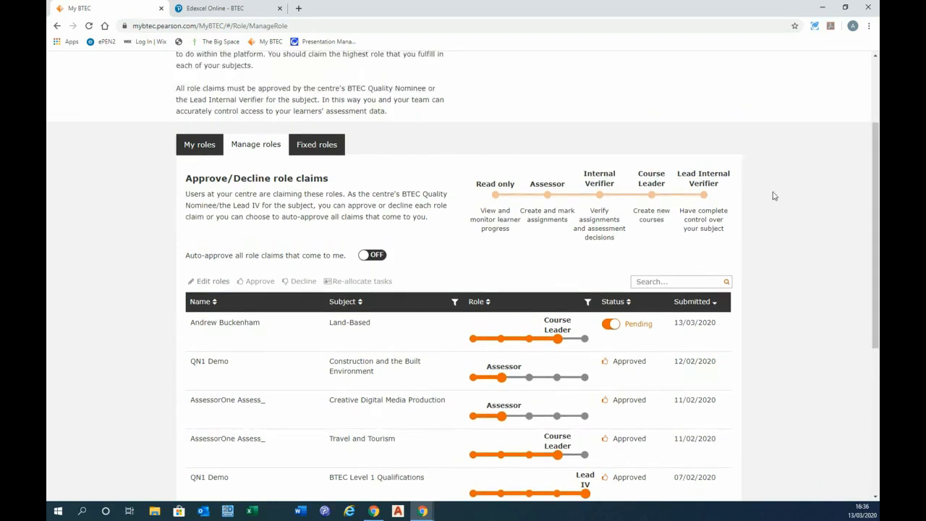
drag(871, 196, 872, 151)
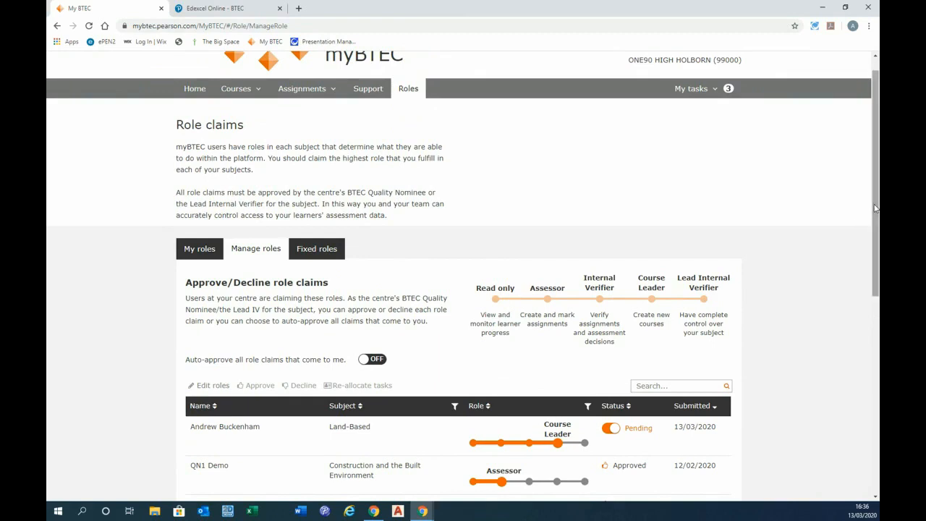
mouse_move(875, 203)
mouse_down()
mouse_move(875, 216)
mouse_move(875, 202)
mouse_up()
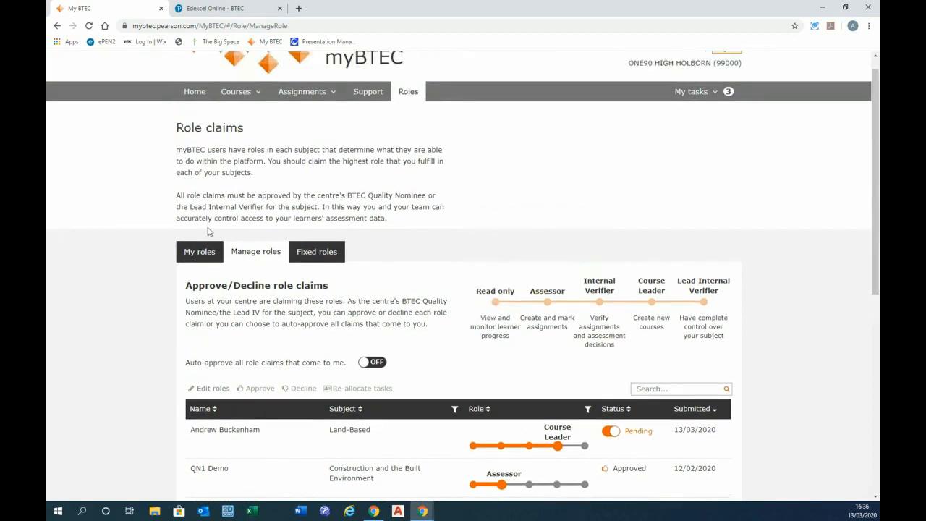
Step: Return to the home page and open the Unit 16 LAB Assignment 2 marking task from the account's tasks
click(257, 96)
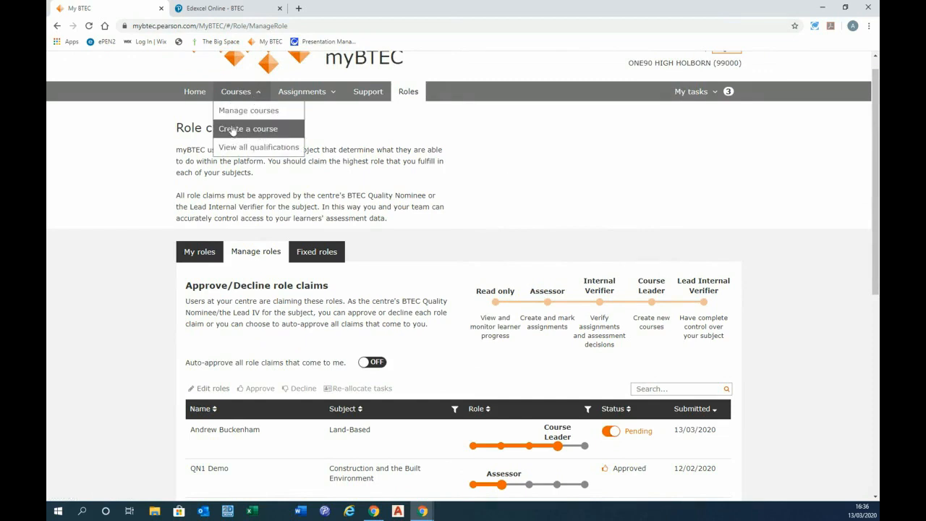
click(197, 92)
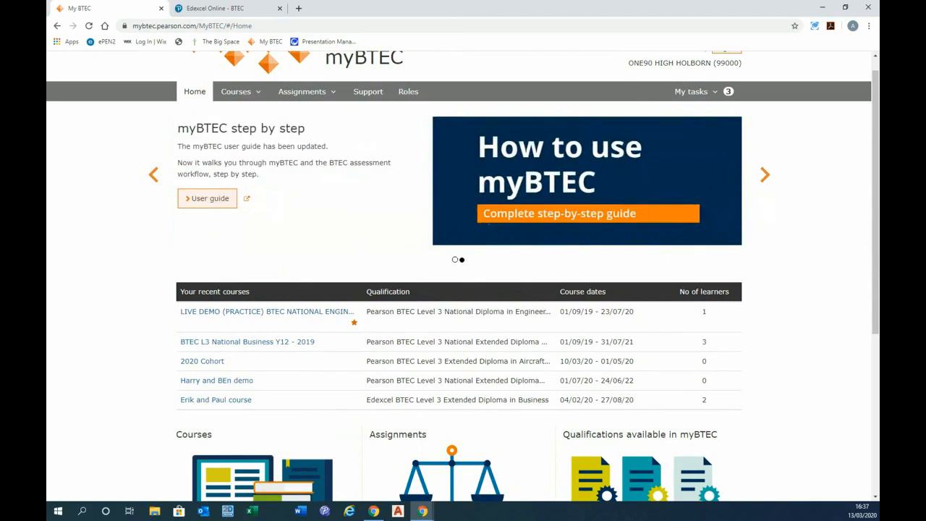
click(713, 92)
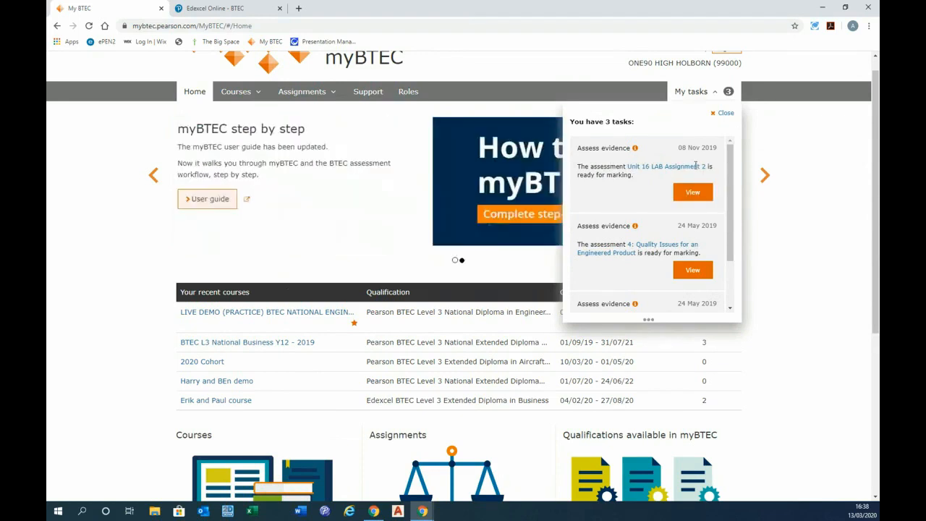
click(693, 192)
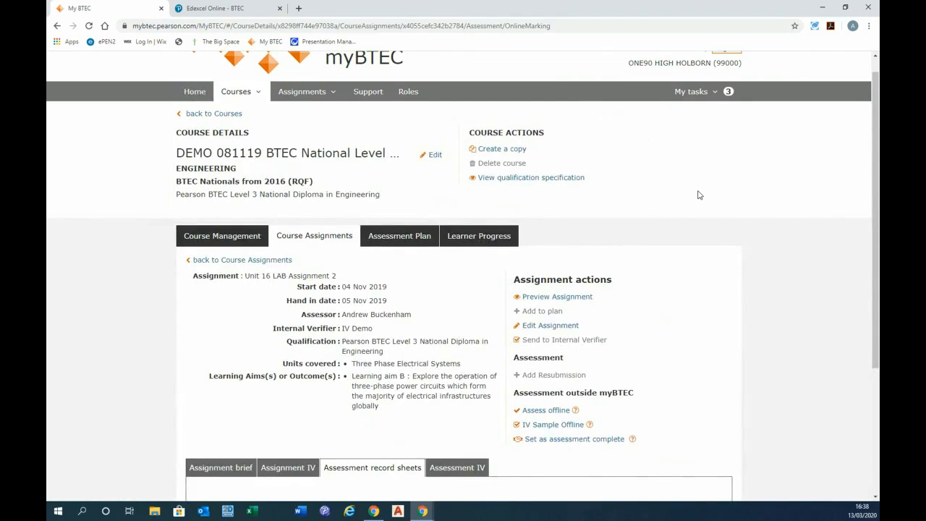
Step: Examine the assignment's details and the learner's assessment record sheet with the Unit 16 criteria
scroll(716, 223, down, 3)
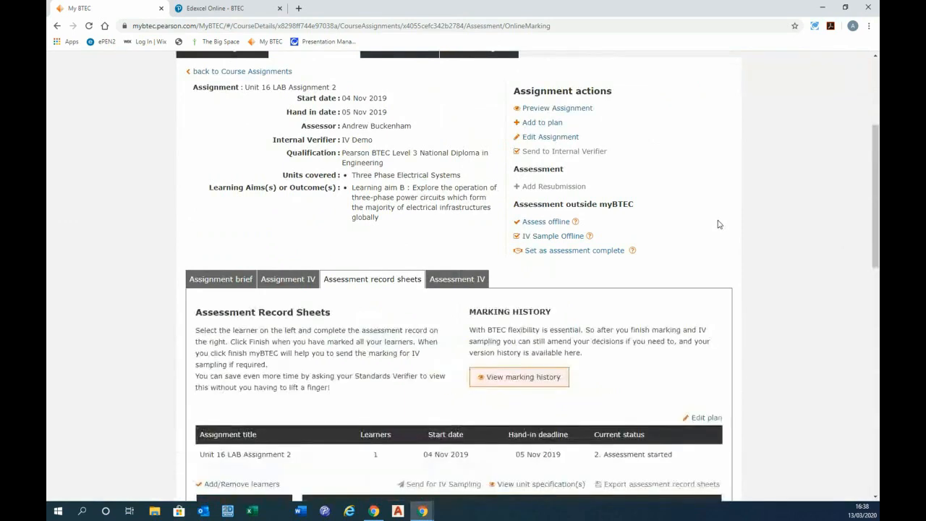
scroll(719, 224, down, 5)
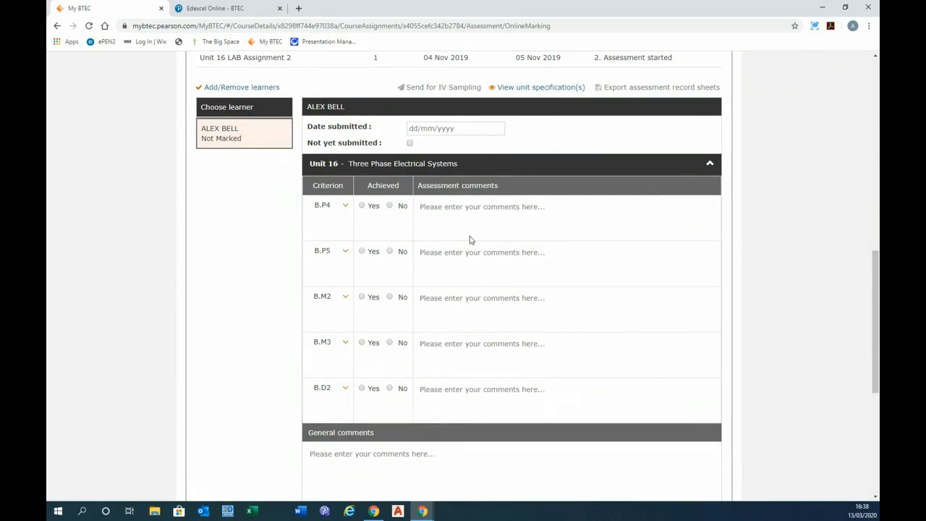
drag(875, 312, 877, 144)
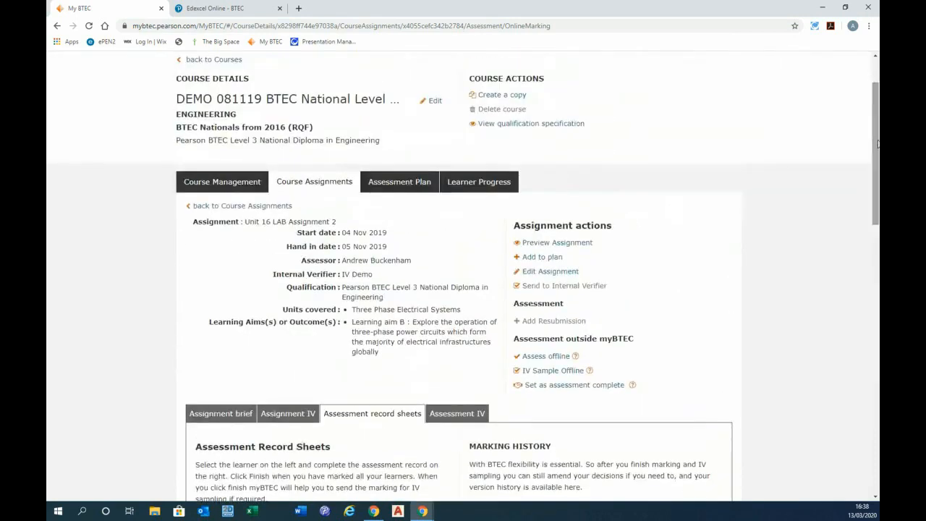
scroll(875, 147, up, 2)
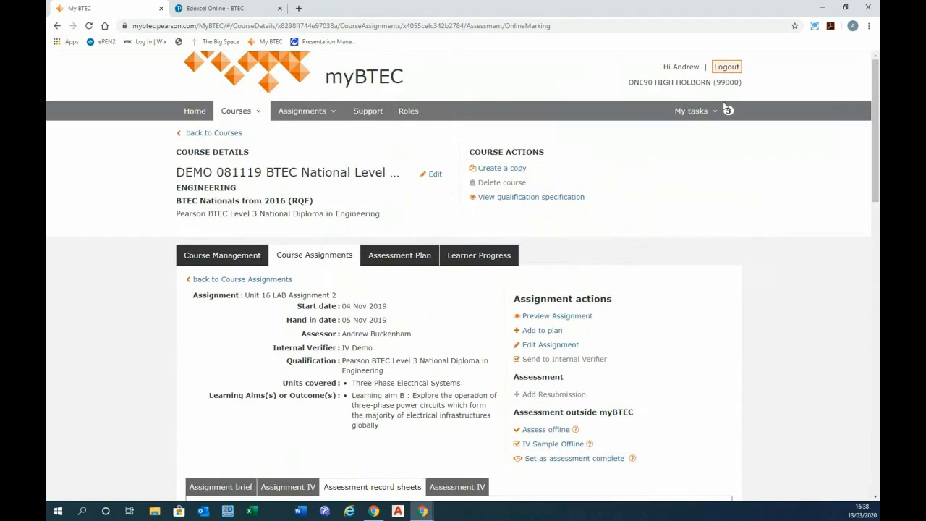
Step: Go back to the list of courses and check the outstanding tasks from there
click(214, 135)
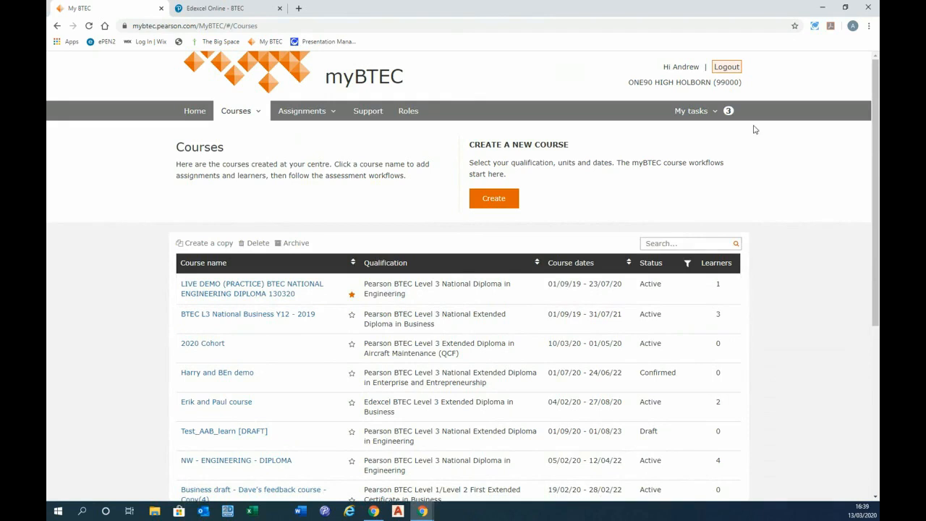
click(716, 112)
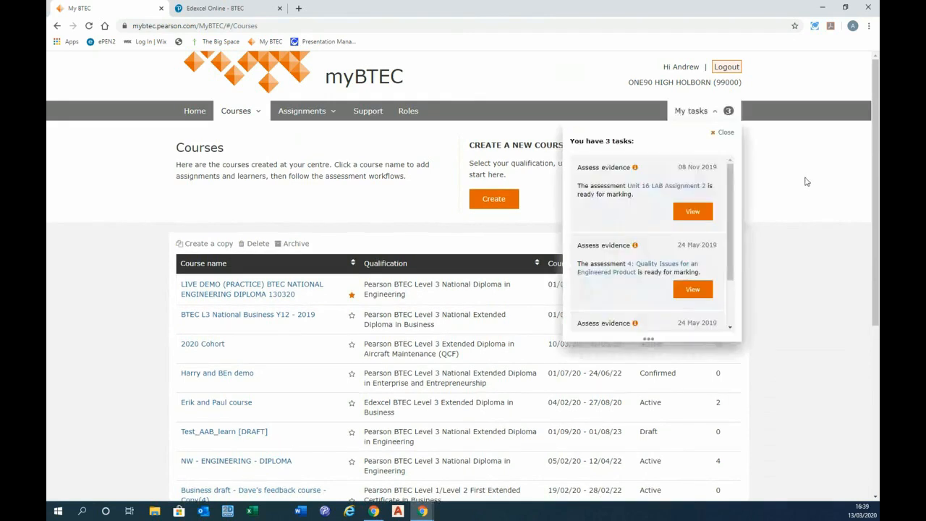
click(716, 112)
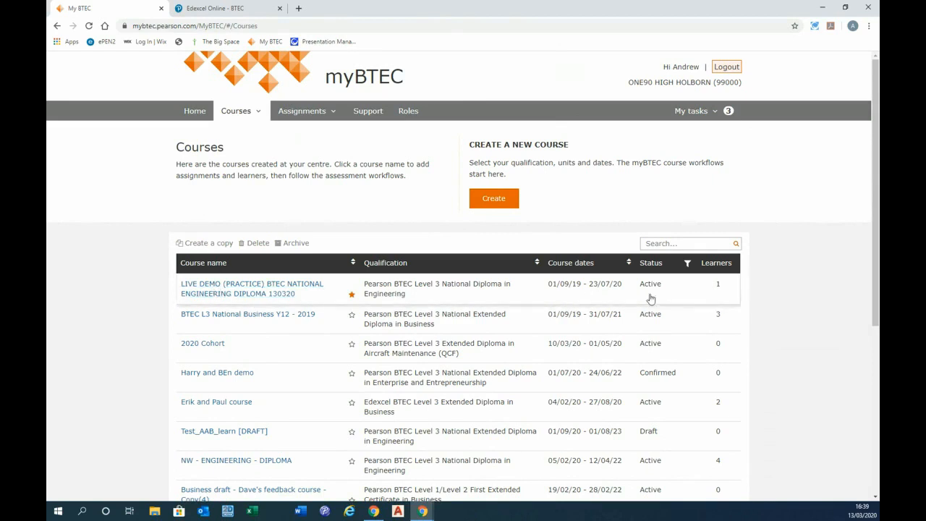
Step: Filter the course list by status, excluding Finished and keeping Active and Confirmed
click(688, 264)
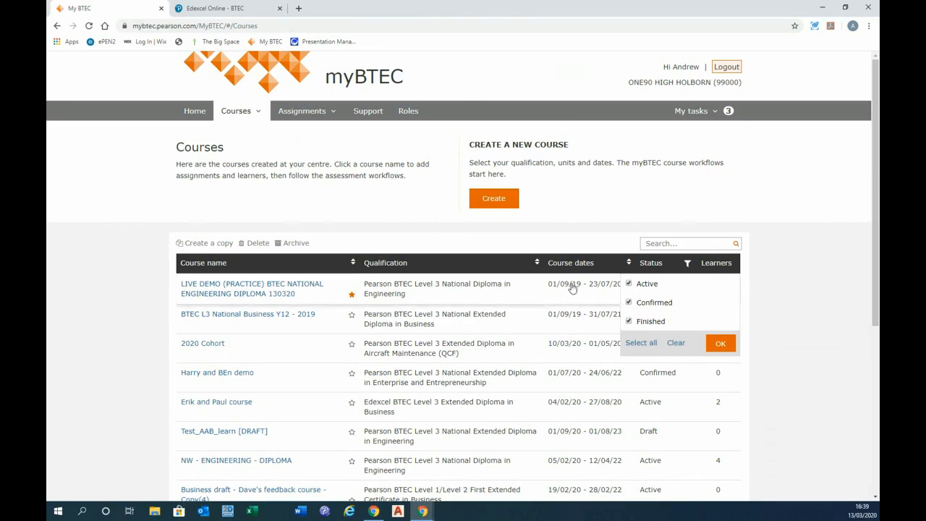
click(629, 321)
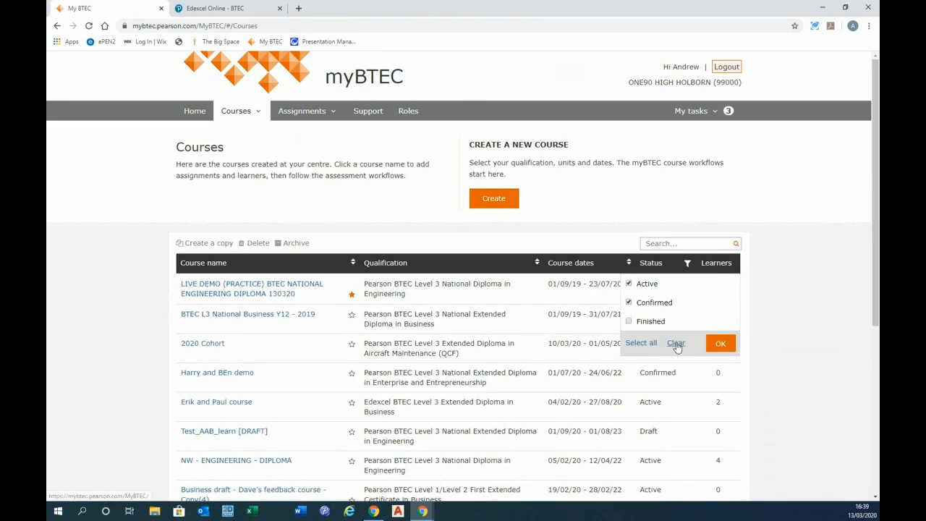
click(721, 345)
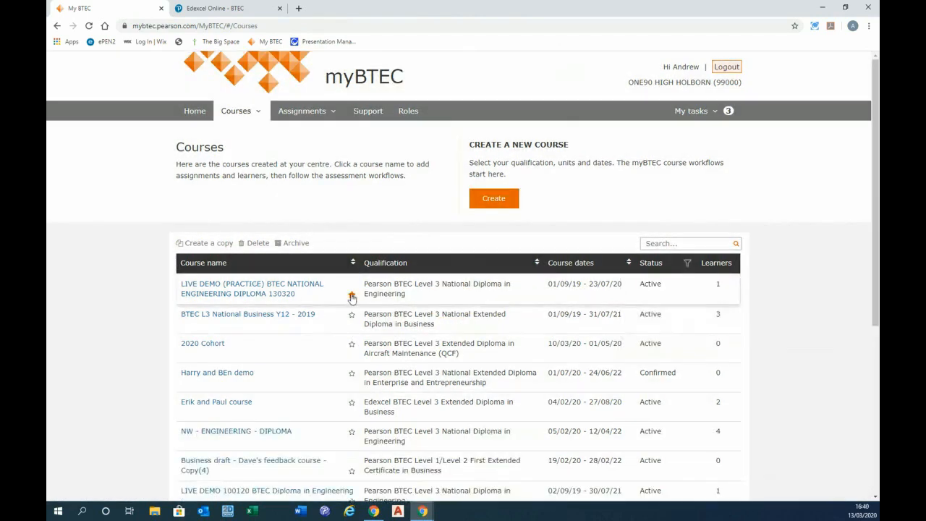
Step: Try the favourite marker on the LIVE DEMO (PRACTICE) course, and view the Edexcel Level 3 Extended Diploma in Business course before returning to the list
click(352, 296)
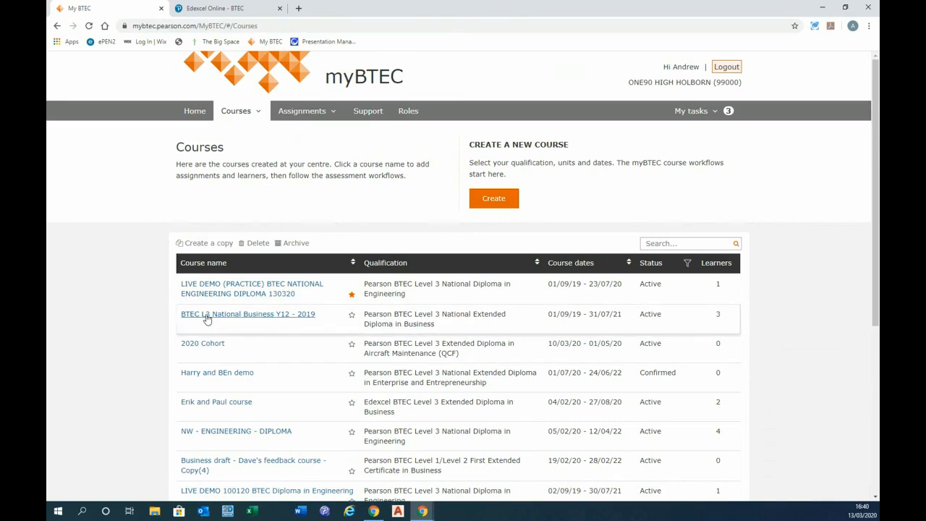
click(218, 403)
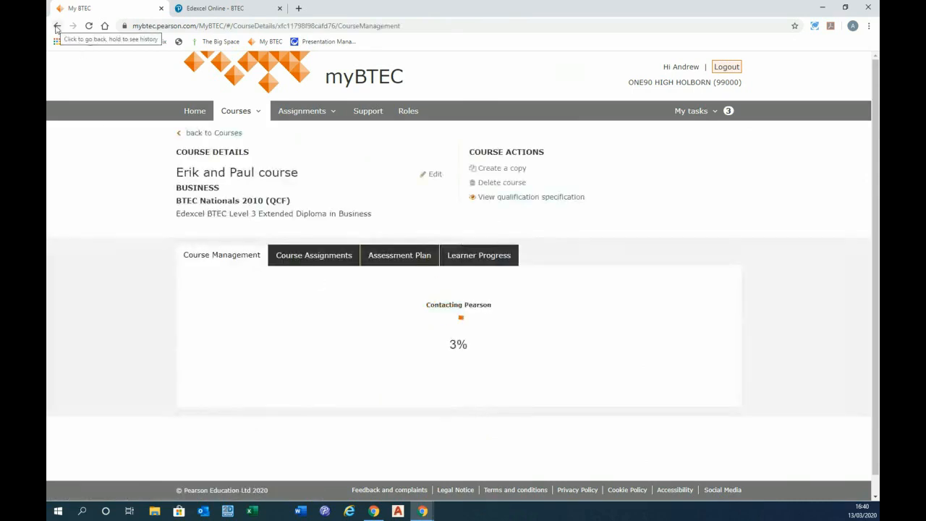
click(204, 133)
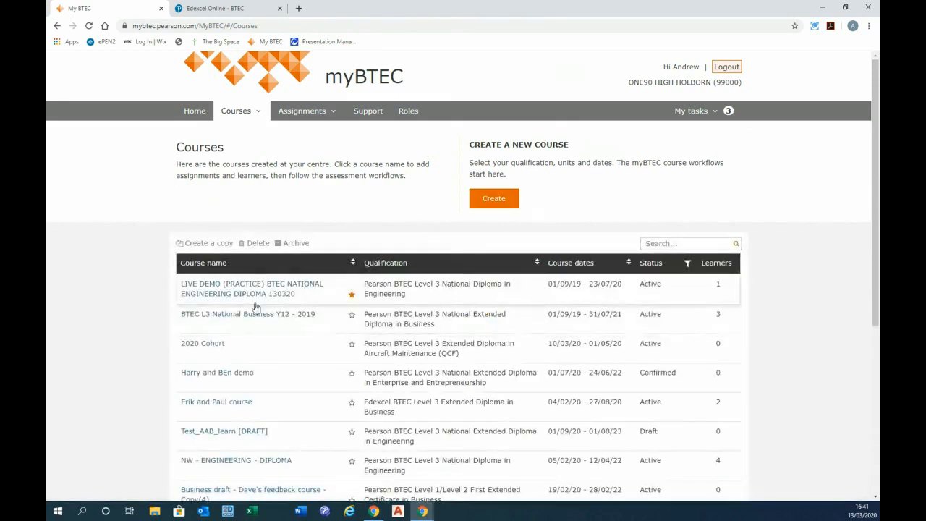
Step: Archive the 2020 Cohort course in the course list and try to restore it
click(427, 348)
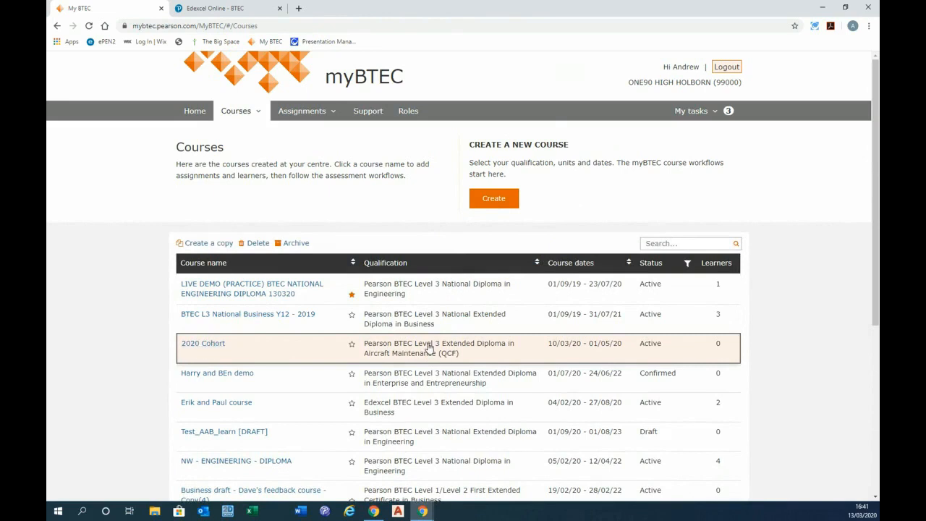
click(293, 245)
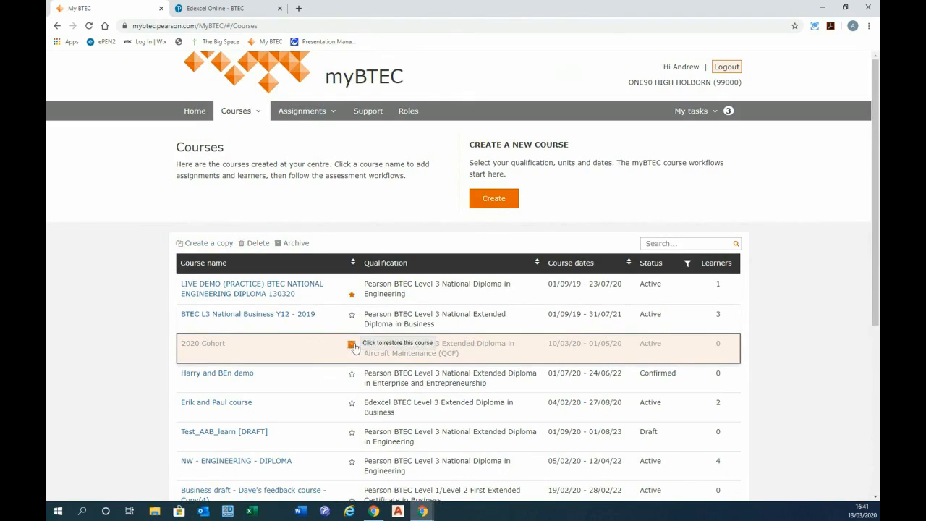
drag(354, 350, 644, 323)
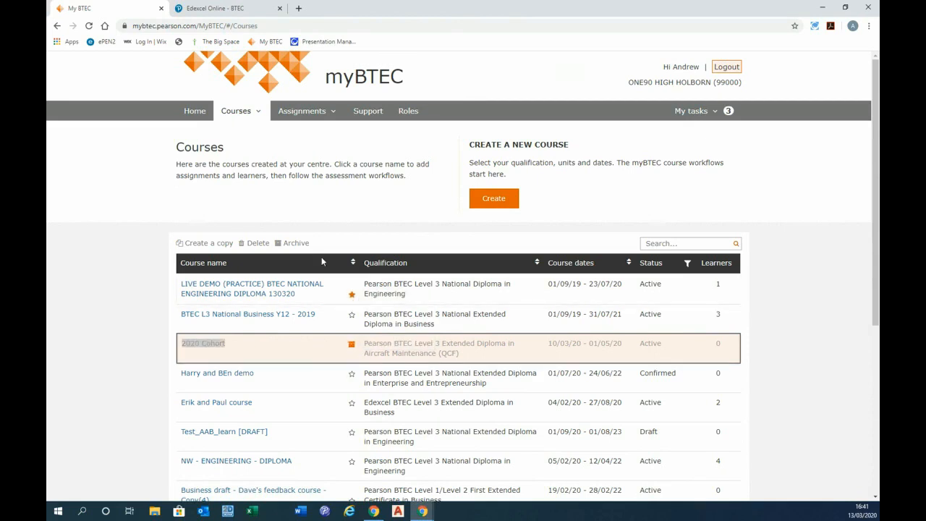
double_click(348, 355)
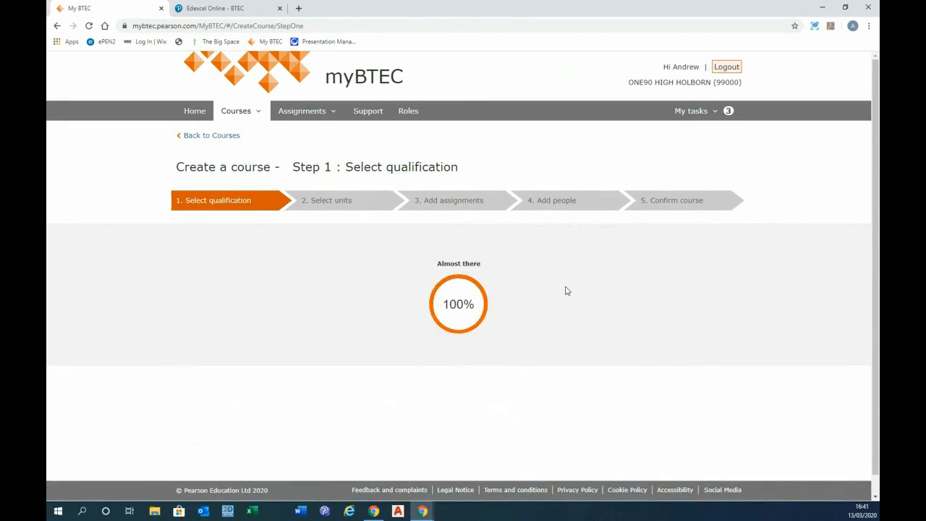
Step: Start a new Engineering course with the suite BTEC Nationals from 2016 (RQF), title Engineering and size Diploma (720 GLH)
drag(877, 124, 878, 207)
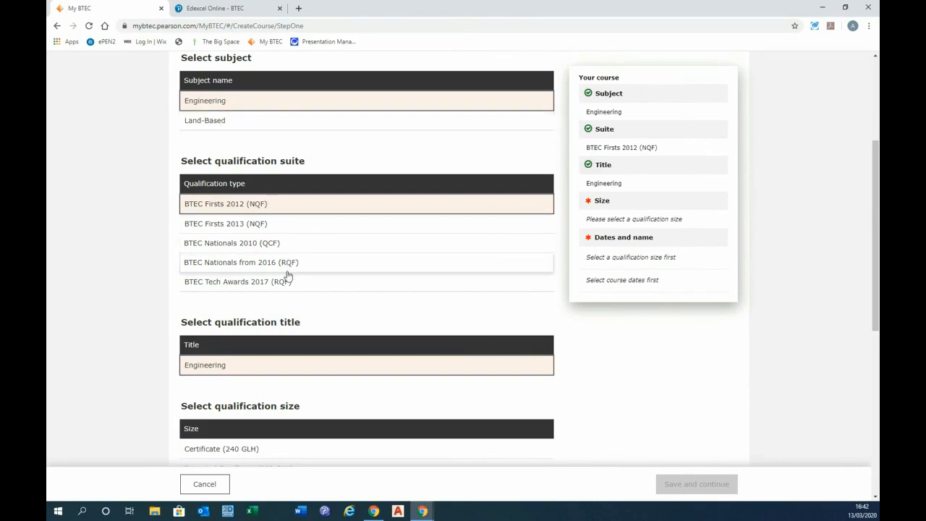
click(215, 267)
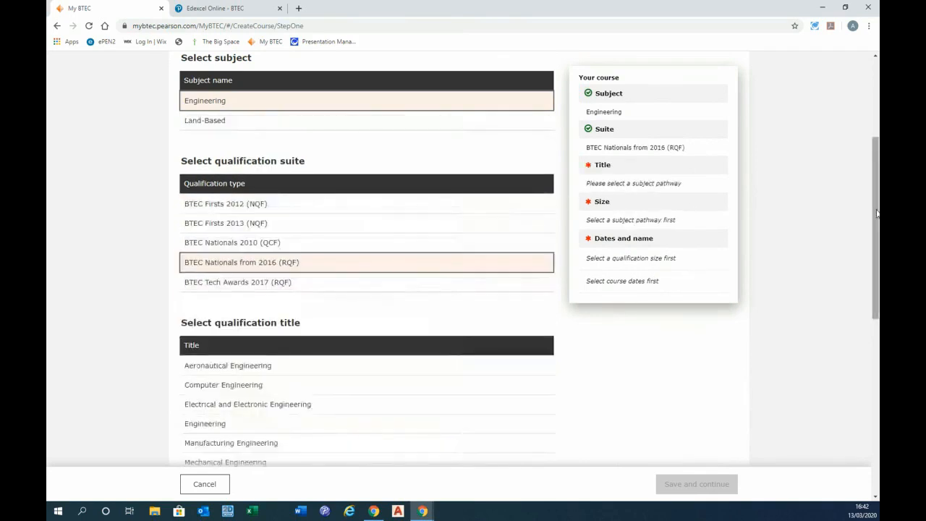
scroll(877, 213, down, 2)
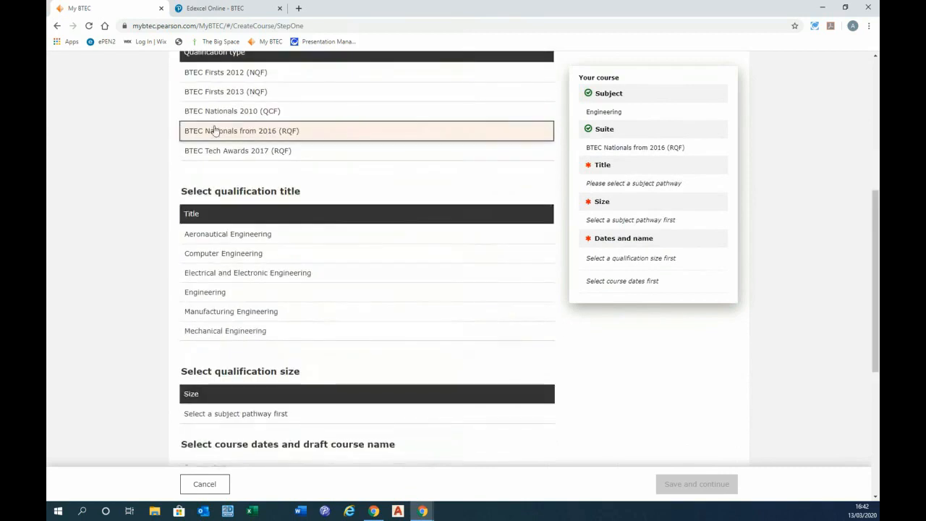
click(204, 293)
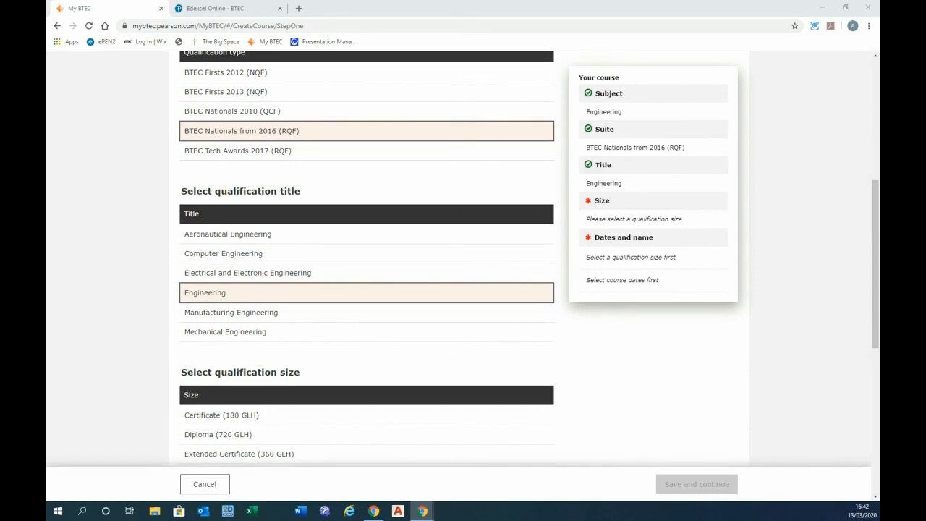
drag(874, 236, 873, 348)
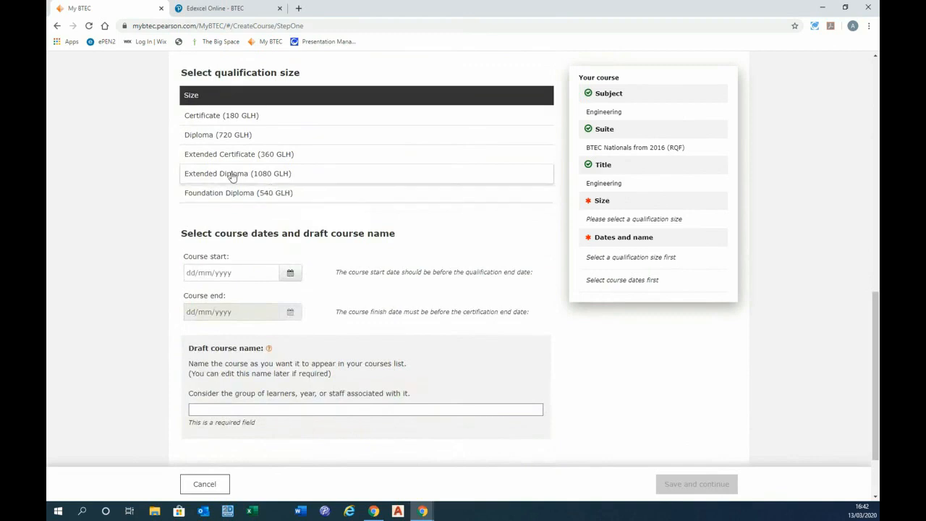
click(206, 134)
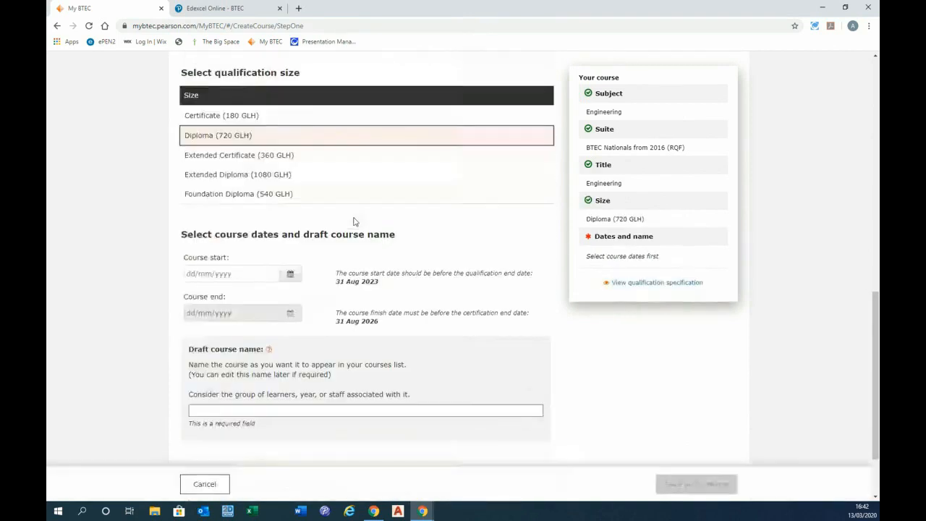
Step: Set the course start date to 01/09/2019
scroll(297, 275, down, 2)
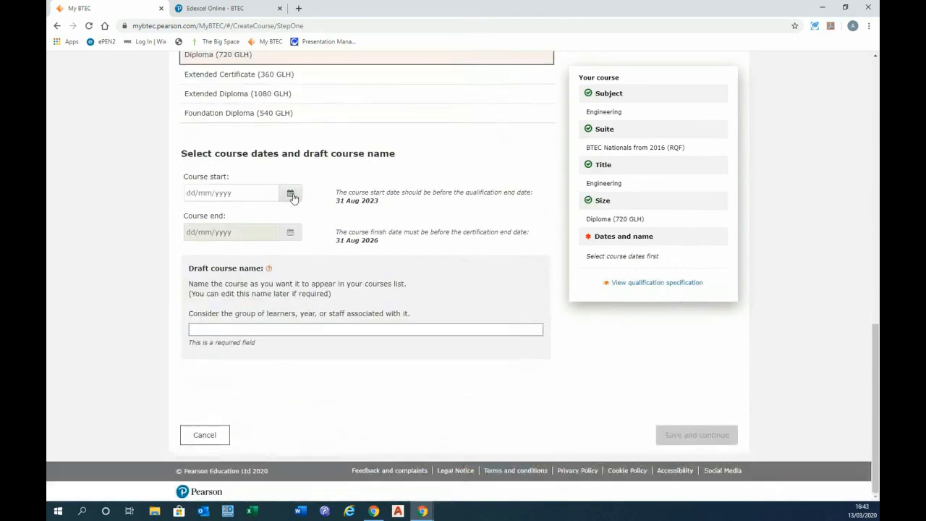
click(291, 195)
click(193, 212)
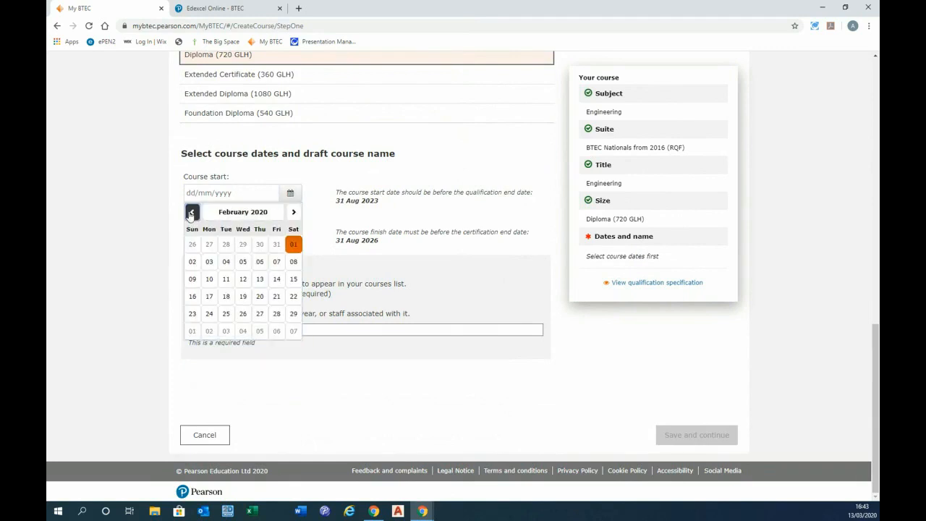
click(193, 213)
click(193, 213)
click(193, 213)
click(192, 213)
click(192, 213)
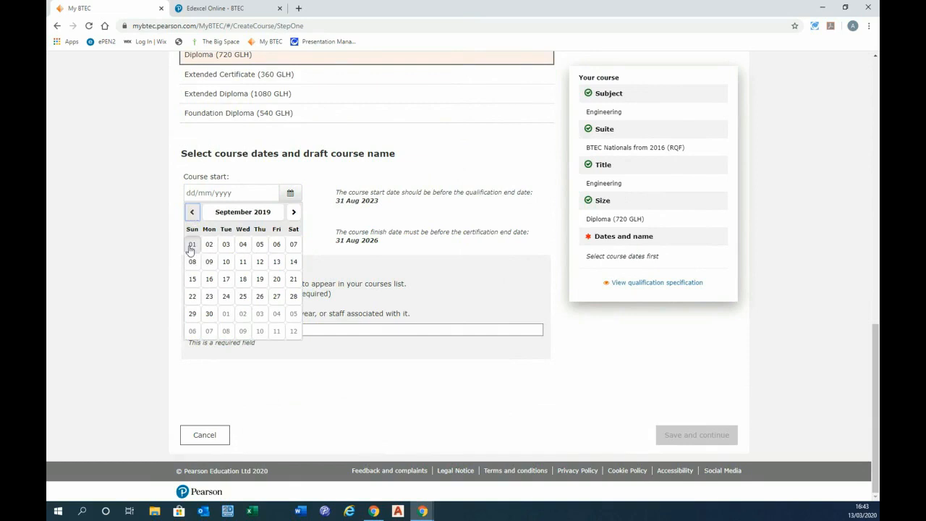
click(193, 244)
Step: Set the course end date to 30/07/2021
click(290, 232)
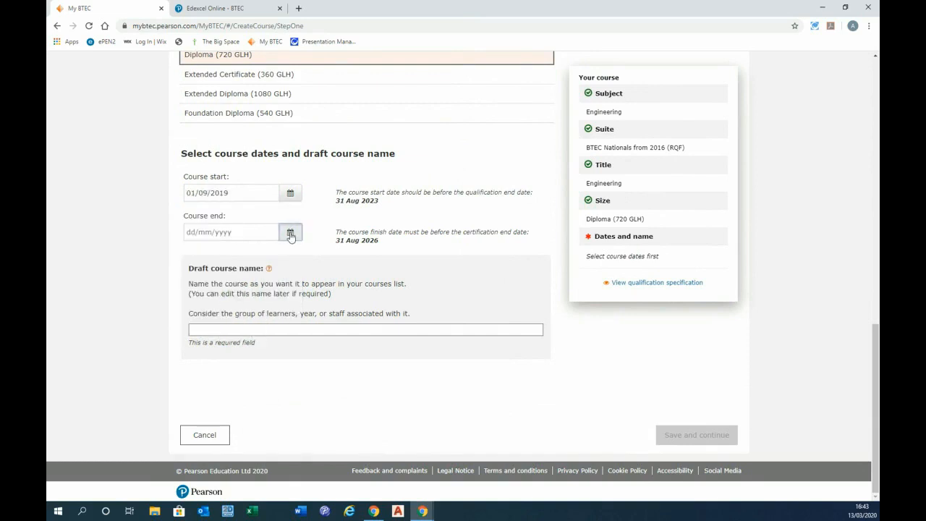
double_click(293, 251)
click(293, 251)
double_click(293, 251)
double_click(293, 251)
double_click(293, 251)
double_click(293, 251)
triple_click(293, 251)
double_click(293, 251)
triple_click(293, 252)
double_click(293, 251)
click(294, 251)
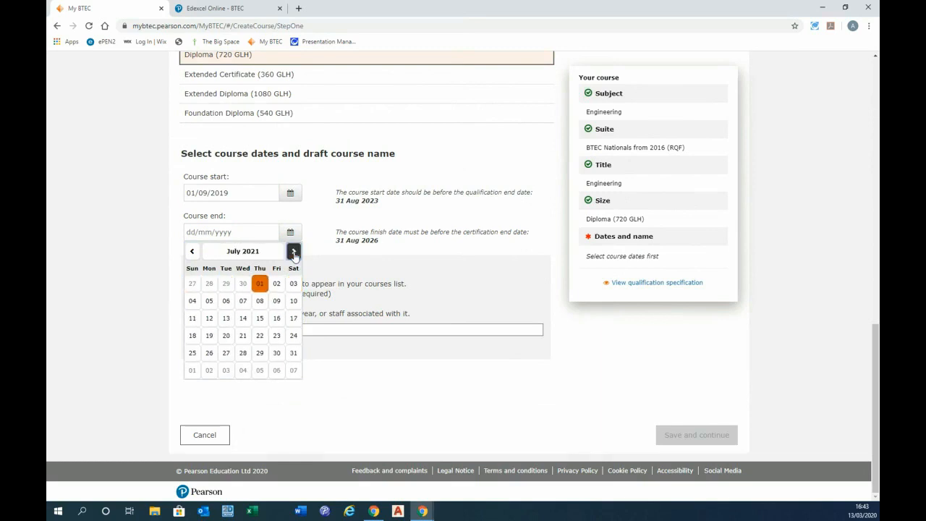
click(277, 353)
click(277, 354)
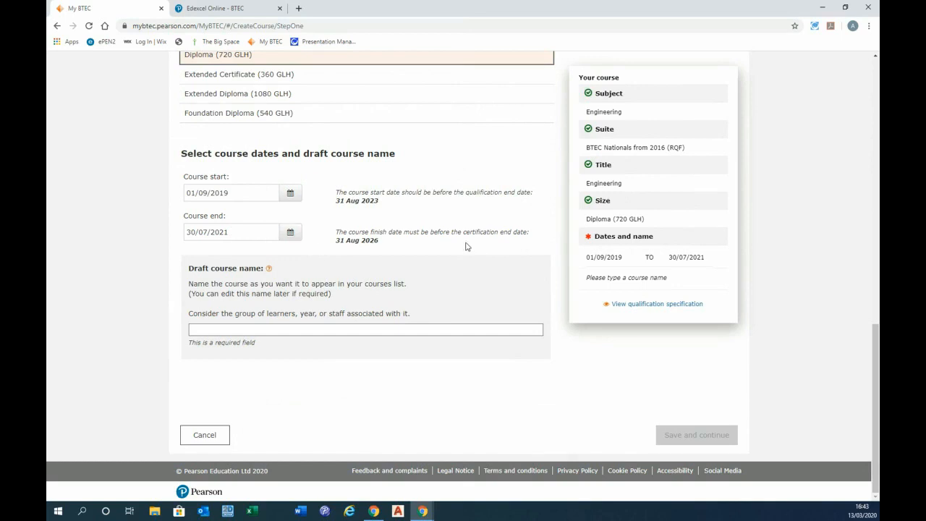
Step: Name the draft course LIVE DEMO 130320, and save it to continue to the unit selection
click(265, 329)
text(LIVE)
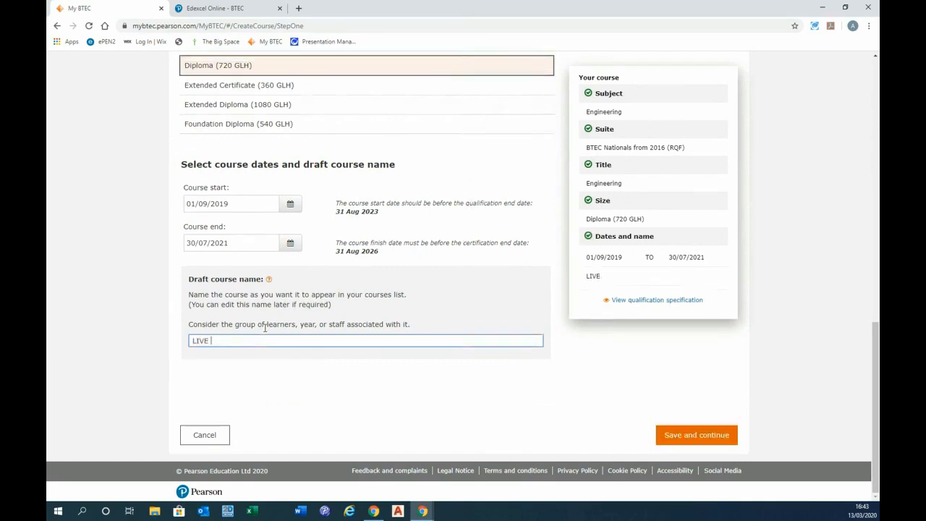
text( DEMO 130320)
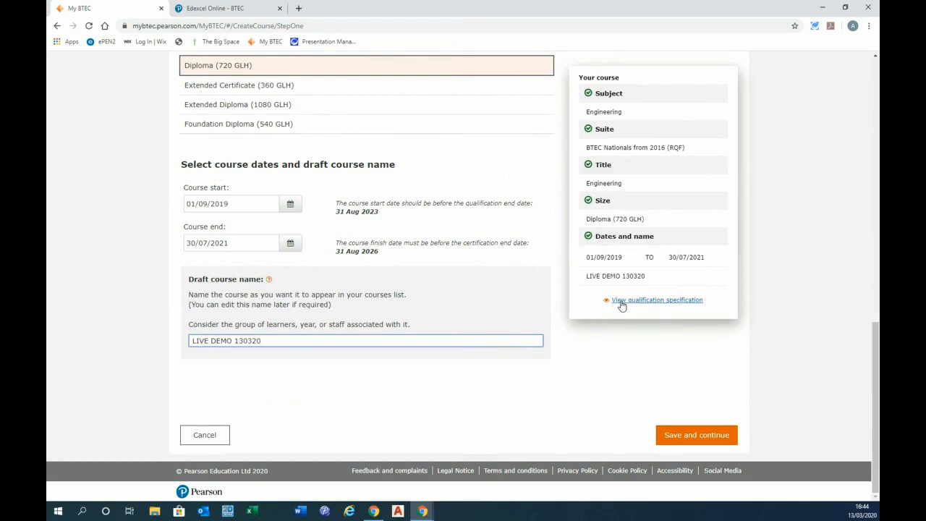
scroll(471, 265, up, 2)
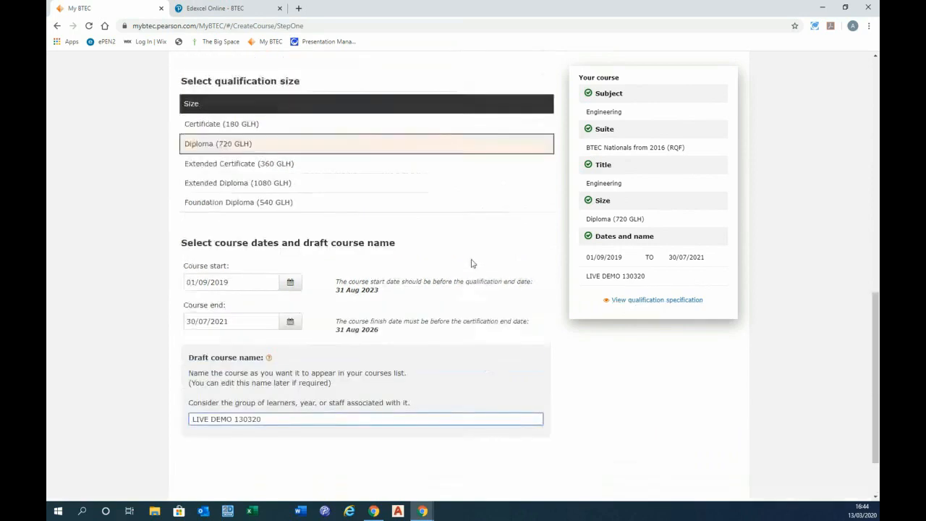
scroll(472, 264, down, 2)
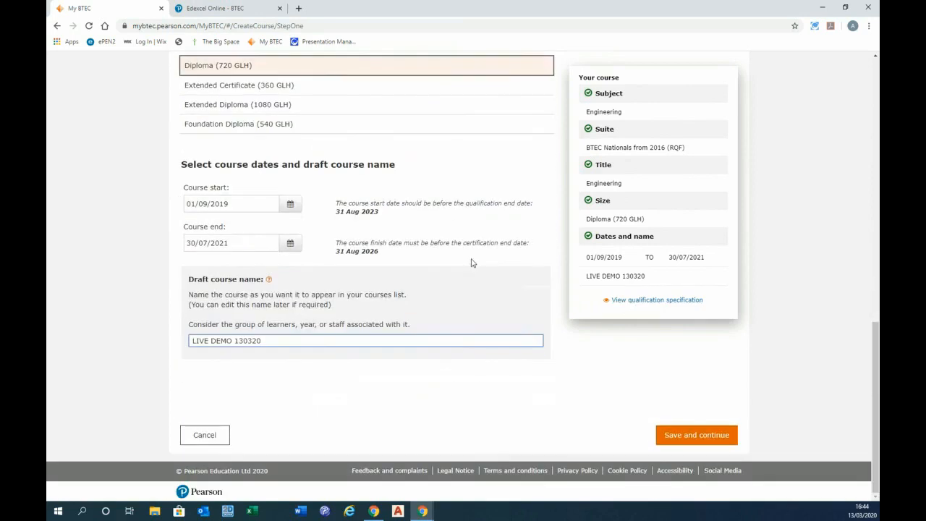
click(667, 427)
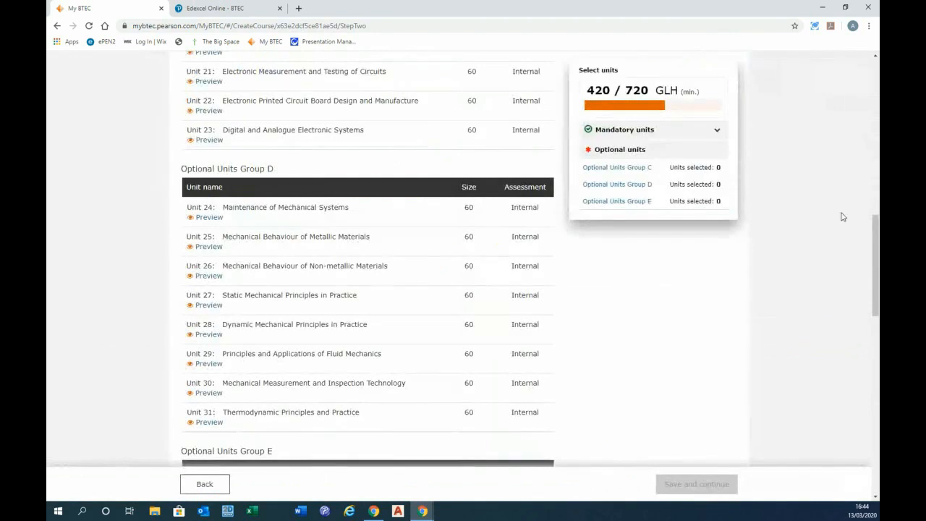
Step: Select Unit 14 Electrical Installation of Hardware and Cables and Unit 15 Electrical Machines from Optional Units Group C
drag(876, 237, 875, 117)
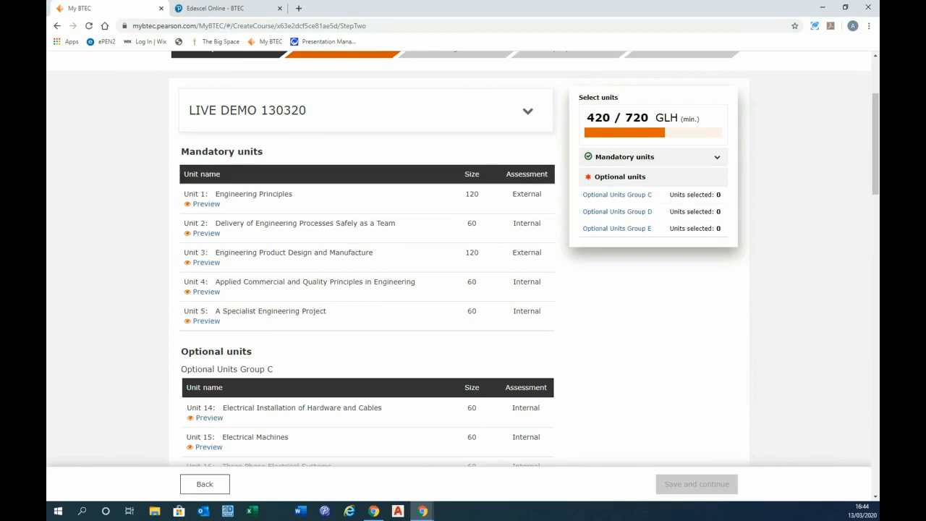
drag(876, 141, 876, 181)
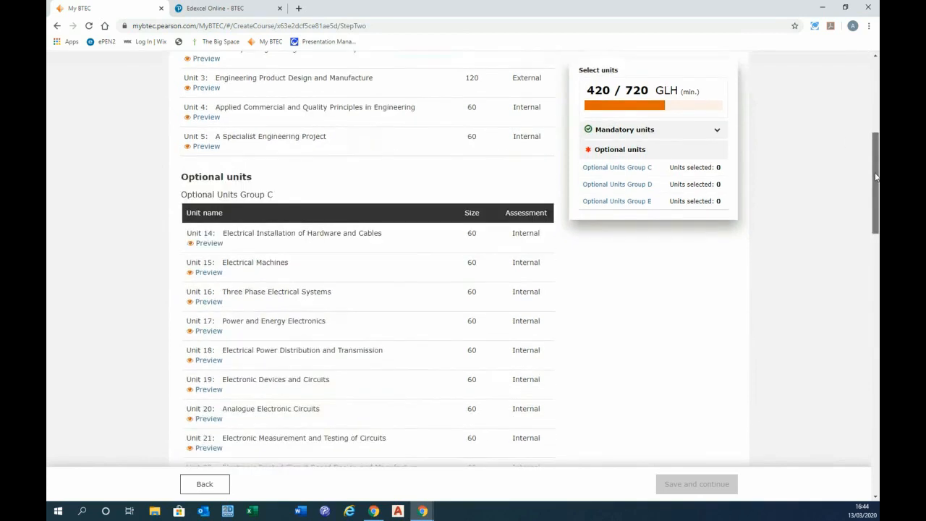
click(262, 237)
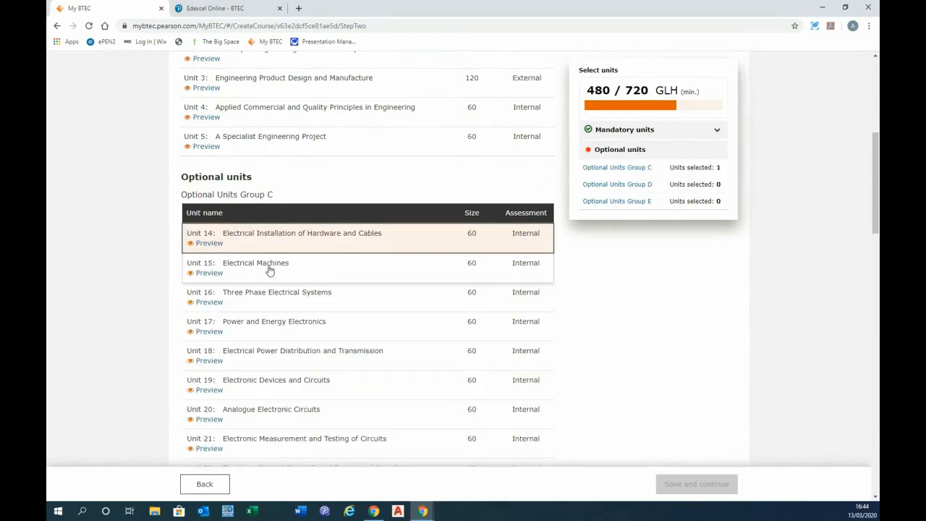
click(269, 269)
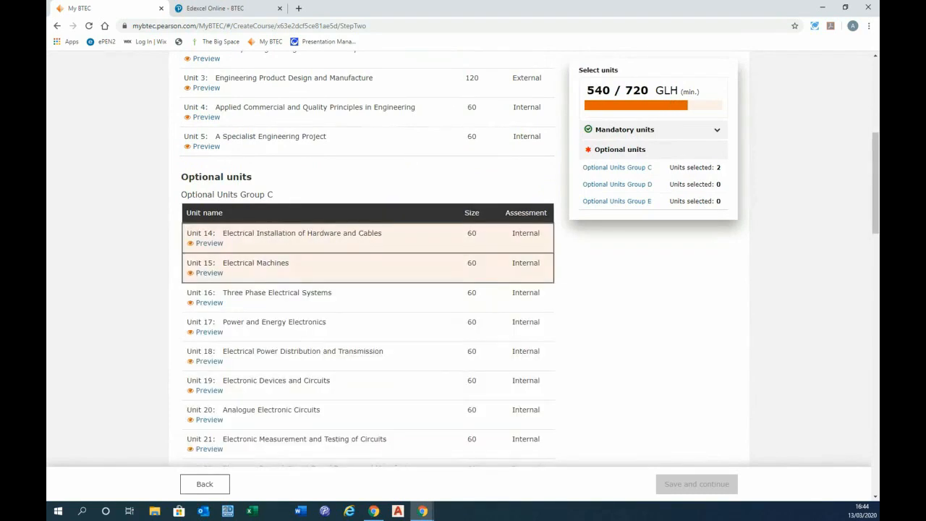
Step: Add Unit 24 Maintenance of Mechanical Systems from Group D, plus Unit 8 Further Engineering Mathematics and Unit 9 Work Experience from Group E
scroll(641, 416, down, 5)
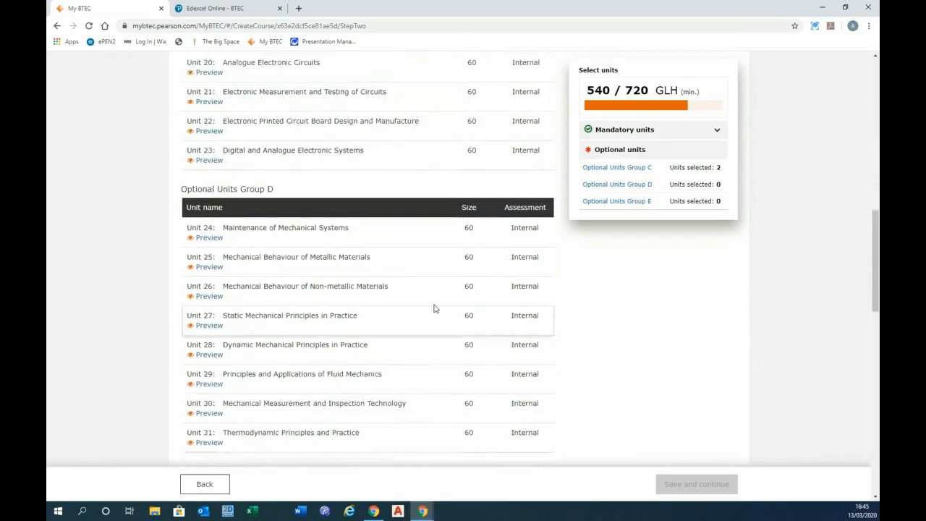
click(296, 237)
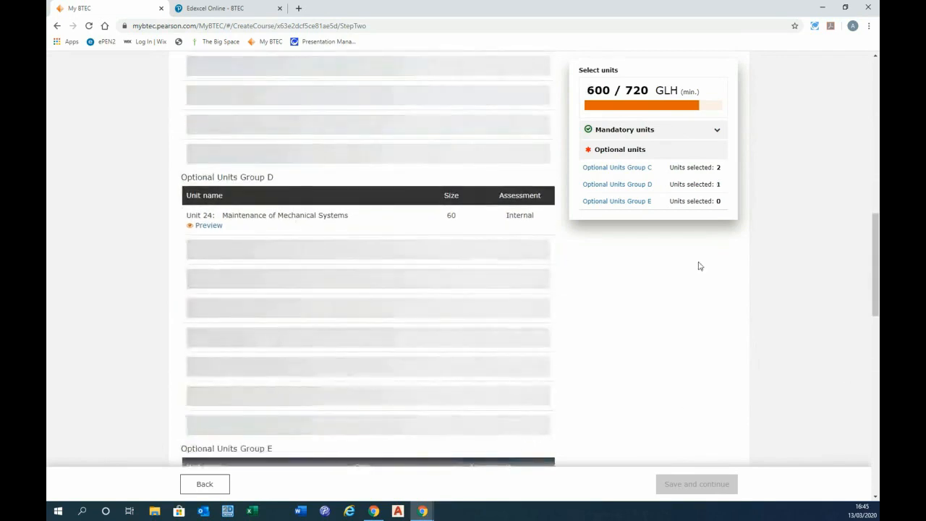
scroll(697, 265, down, 3)
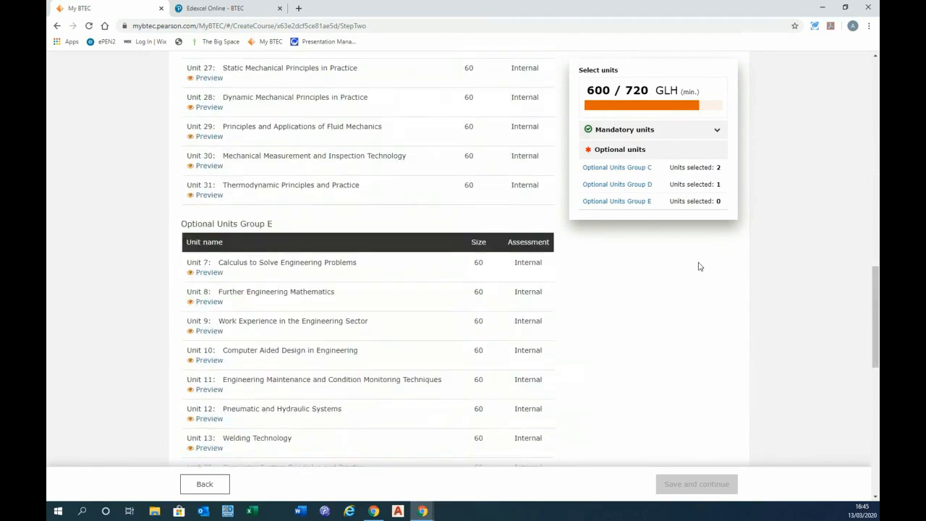
click(317, 297)
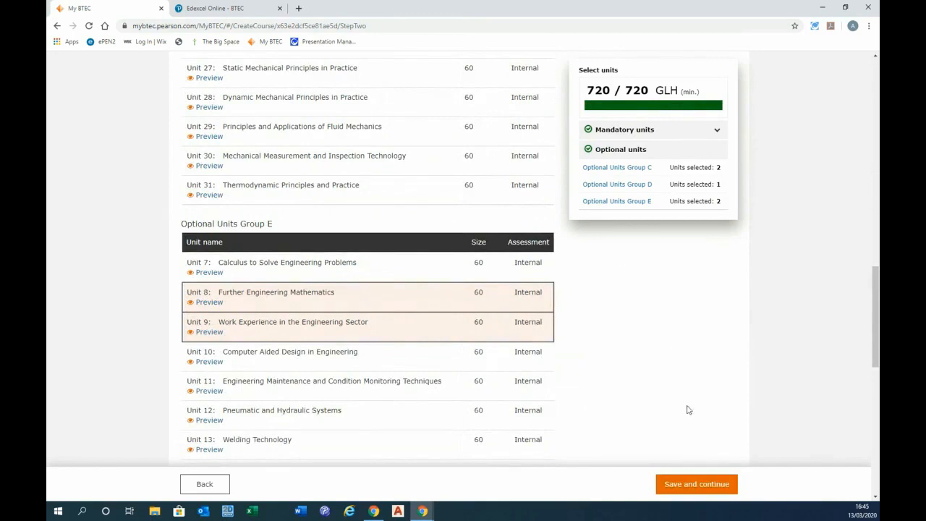
Step: Expand the mandatory units in the selection summary and review the mandatory and chosen optional units
scroll(710, 316, up, 1)
scroll(709, 316, down, 5)
scroll(708, 310, up, 5)
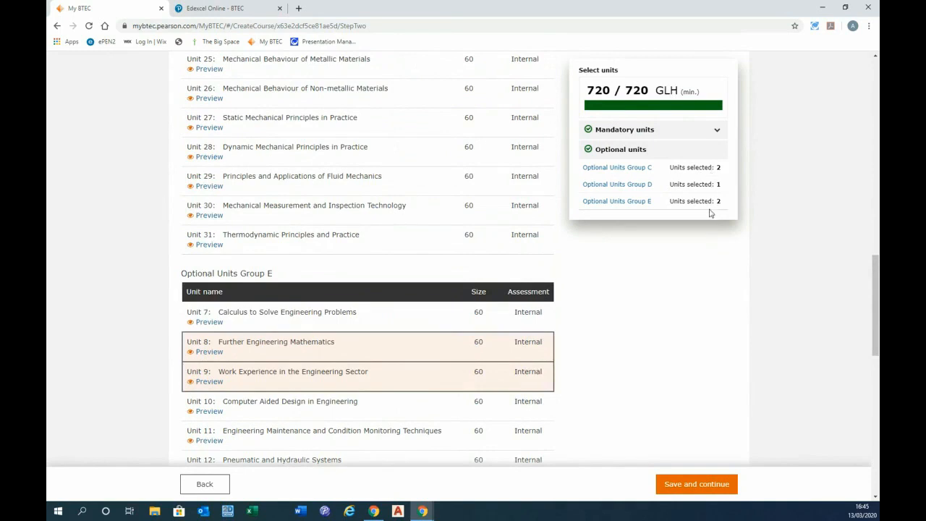
click(718, 132)
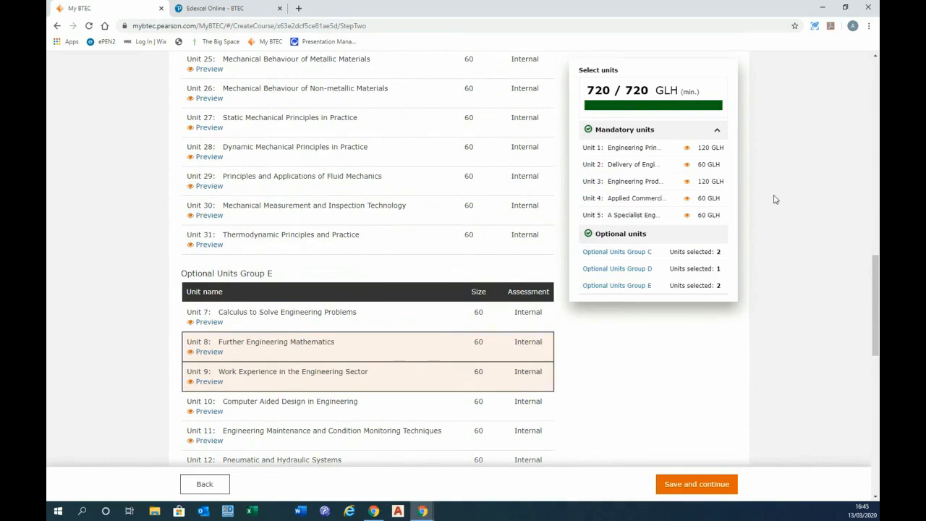
scroll(510, 210, up, 6)
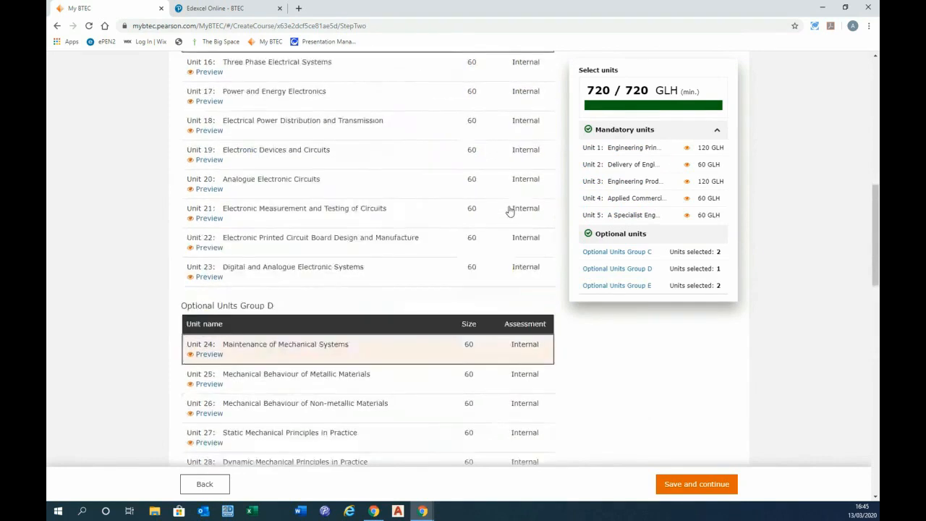
scroll(510, 209, up, 5)
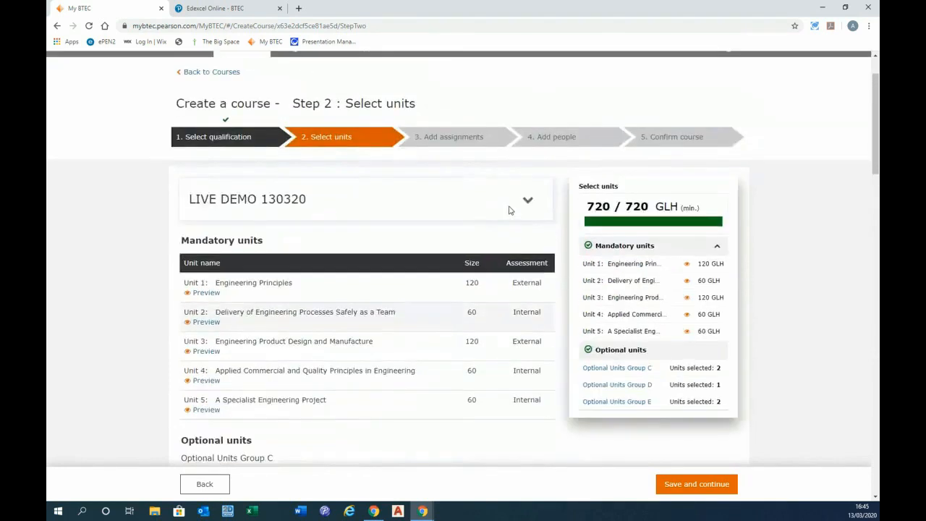
scroll(509, 210, down, 2)
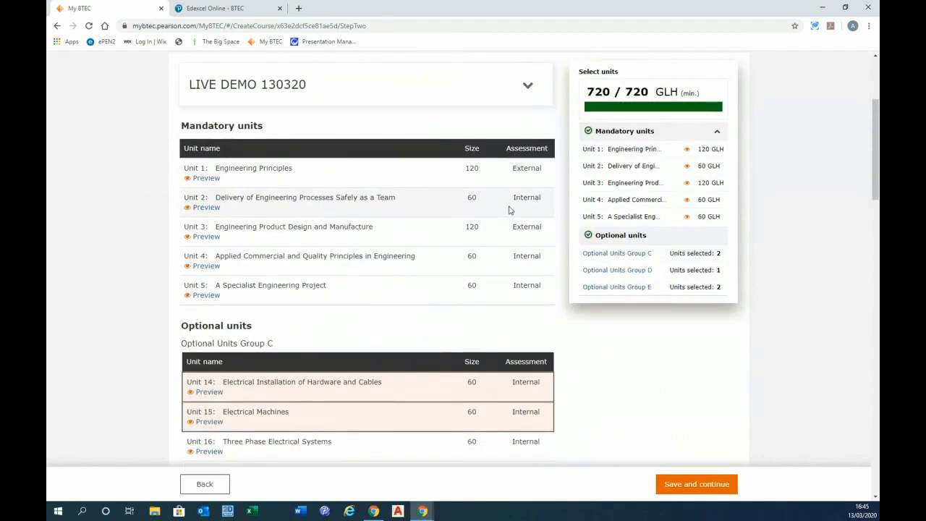
Step: Preview the unit specification for Unit 1 Engineering Principles, skim through its pages, and close it
click(688, 151)
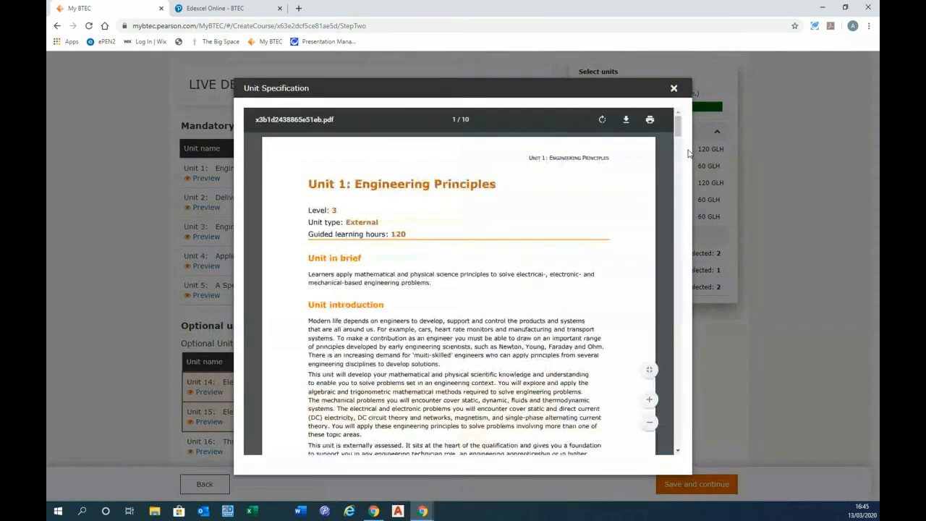
scroll(613, 191, down, 10)
scroll(614, 191, down, 3)
scroll(612, 193, up, 15)
click(675, 91)
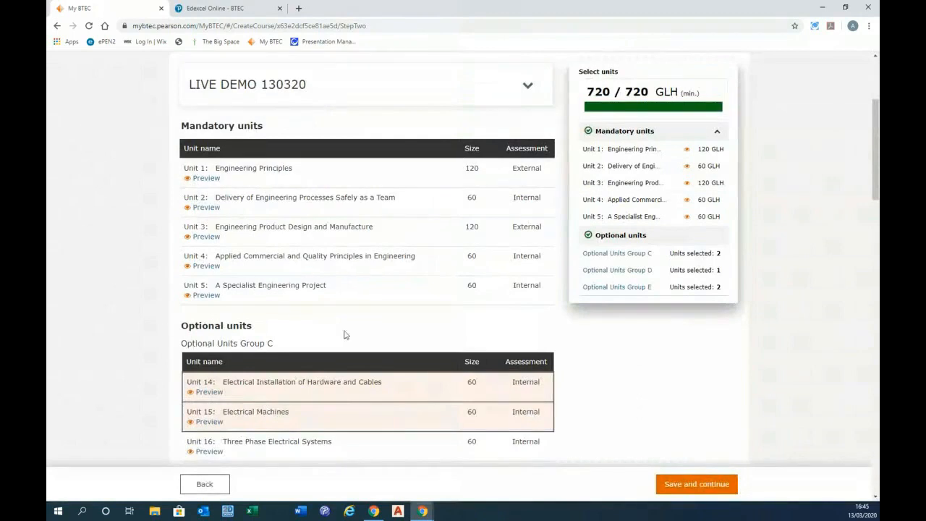
Step: Save the unit selection and continue to adding assignments
scroll(354, 390, down, 2)
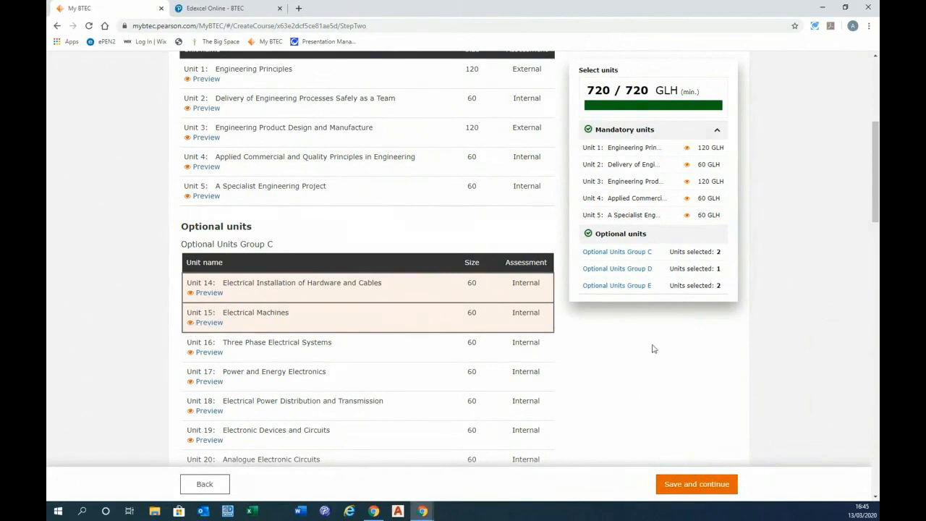
scroll(717, 355, down, 3)
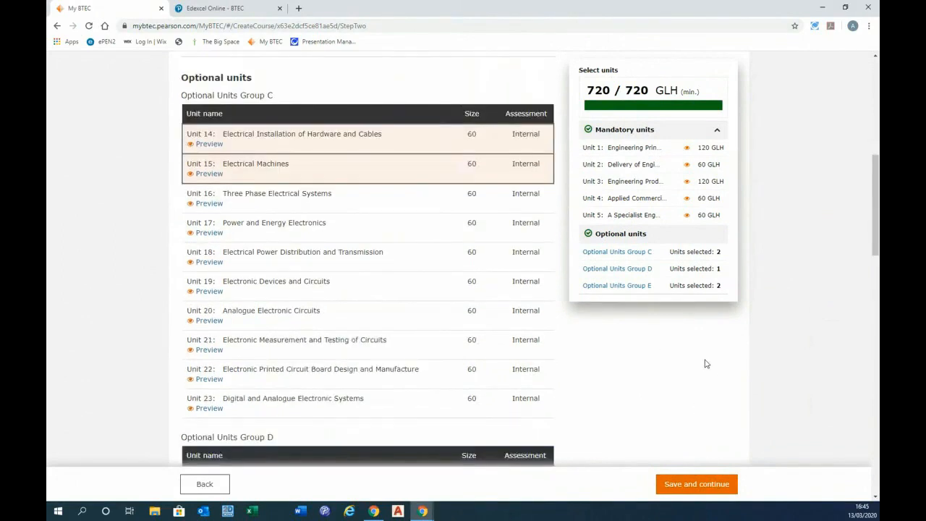
click(695, 484)
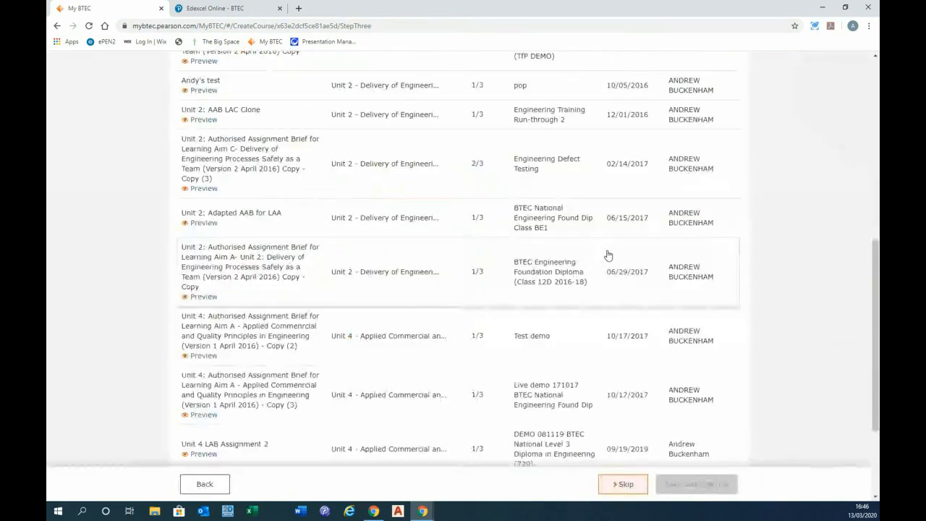
Step: Examine the existing assignments offered for the course, including their units, creation dates, creators and the paging options
scroll(610, 254, up, 3)
scroll(611, 254, up, 2)
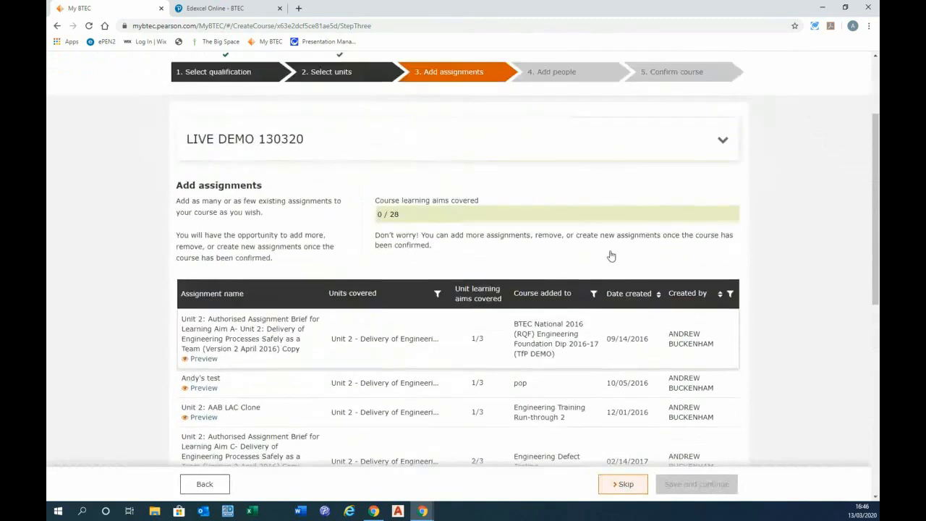
scroll(611, 257, down, 1)
scroll(611, 256, down, 1)
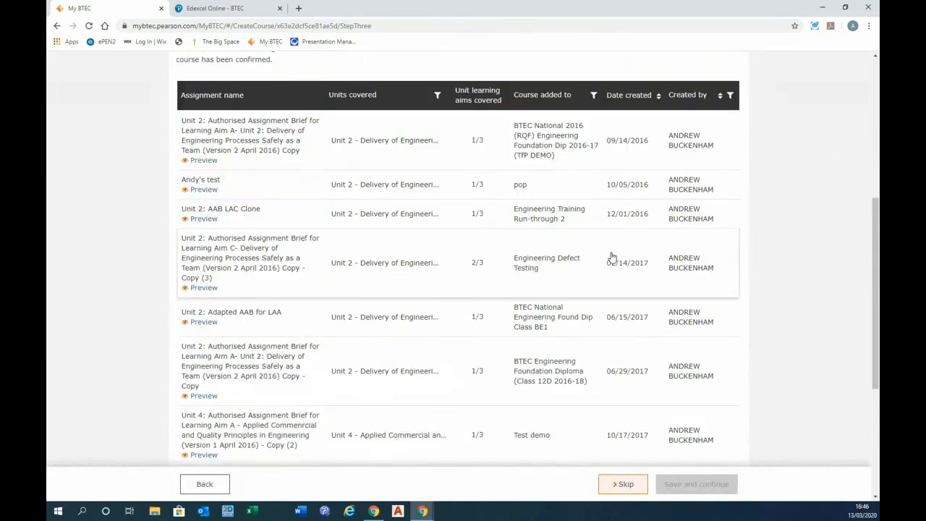
scroll(611, 257, down, 2)
scroll(612, 256, down, 2)
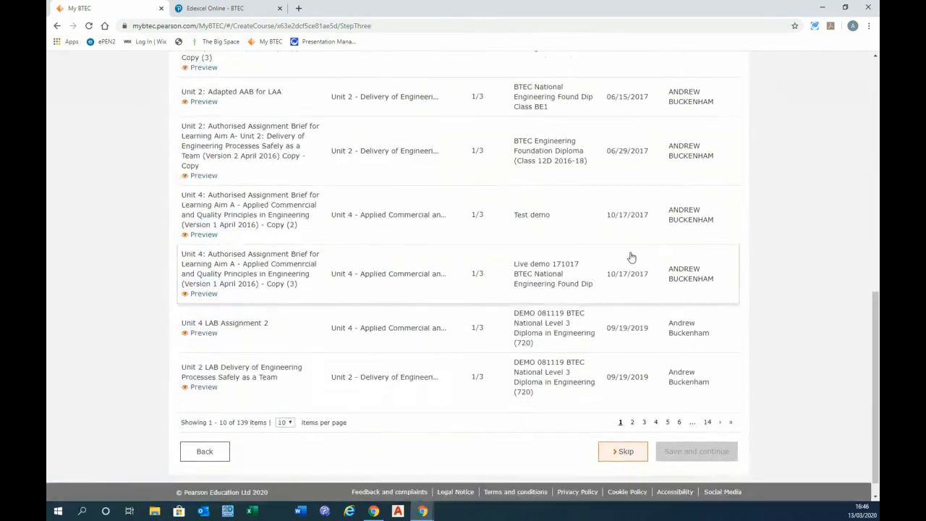
scroll(677, 252, up, 1)
scroll(677, 252, down, 2)
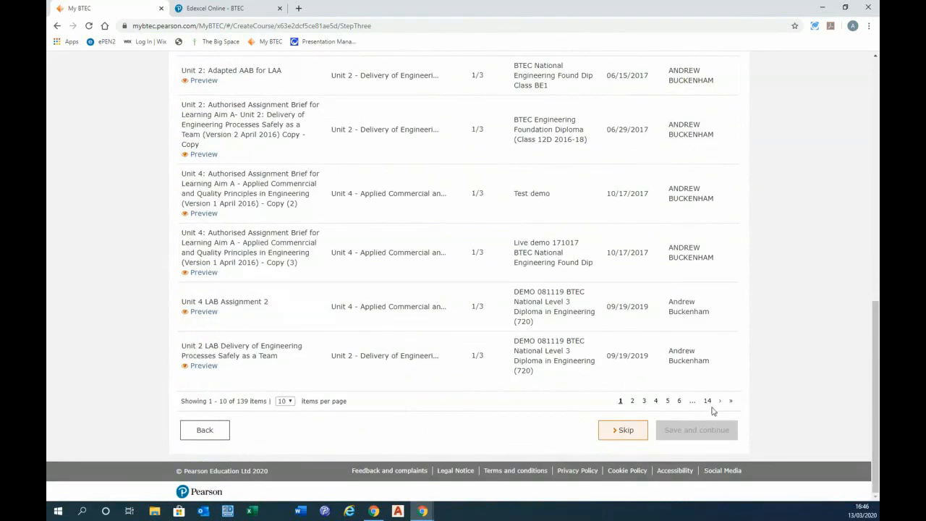
click(292, 403)
scroll(636, 315, up, 1)
scroll(635, 316, up, 3)
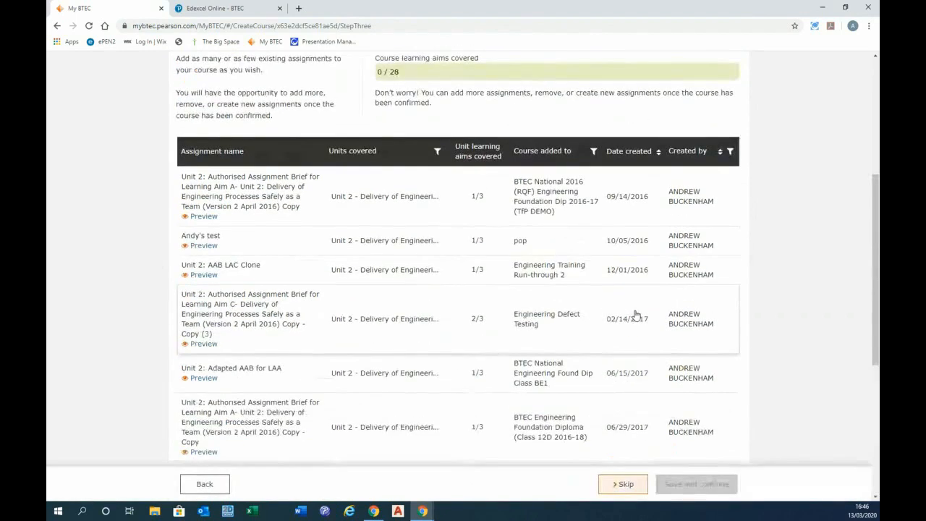
Step: Filter the assignment list by creator to show only assignments created by DDM Pearson
click(731, 152)
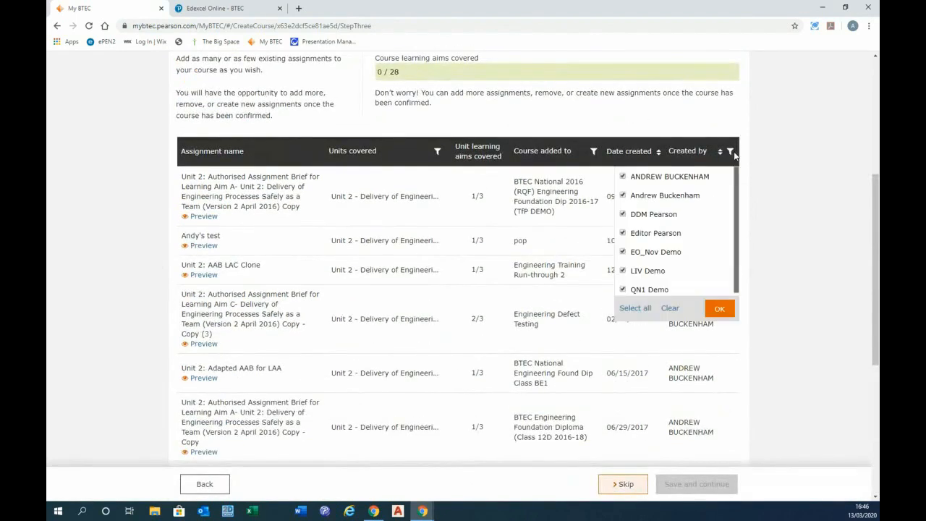
click(623, 289)
click(622, 270)
click(623, 252)
click(623, 233)
click(622, 195)
click(719, 310)
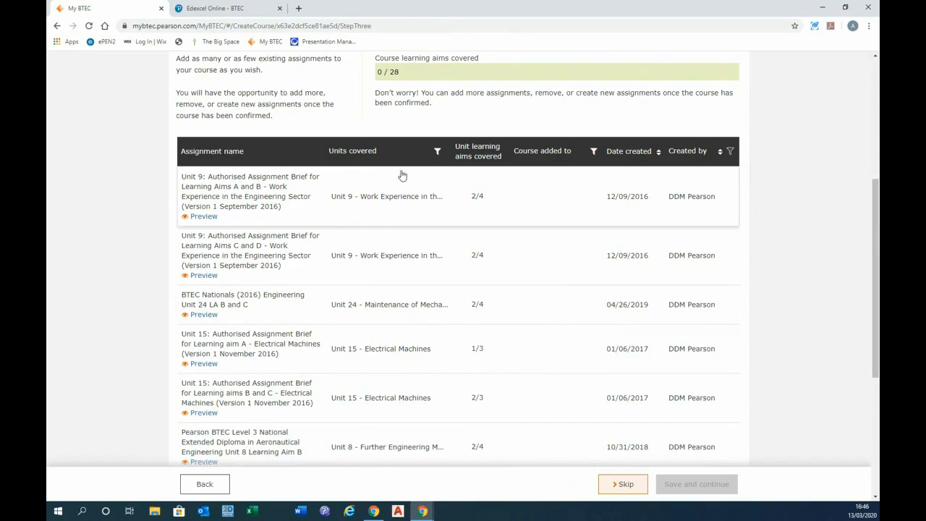
Step: Filter the assignments by units covered to only Unit 2 Delivery of Engineering Processes and Unit 15 Electrical Machines
click(437, 152)
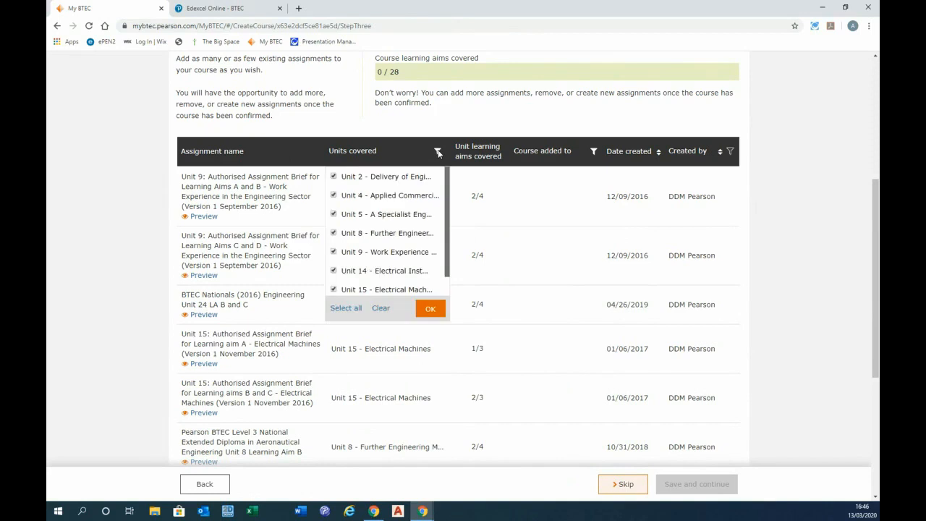
click(382, 310)
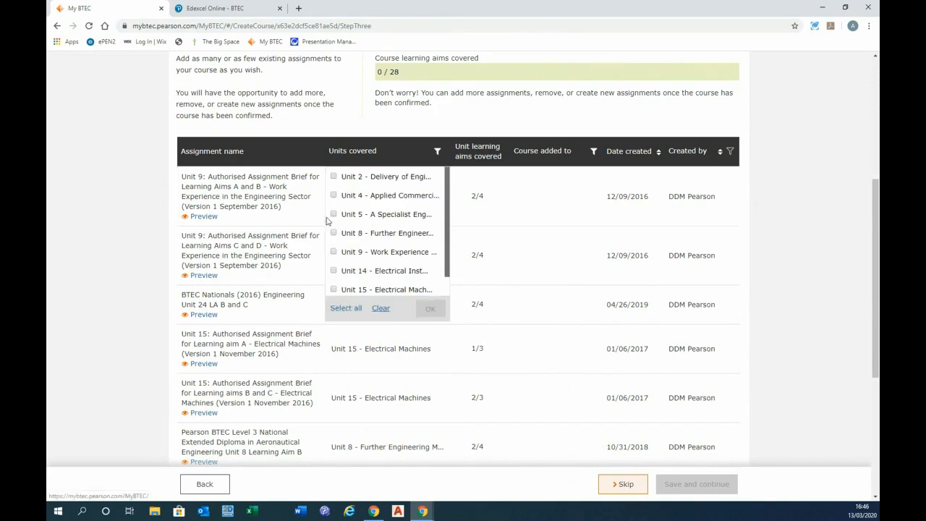
click(333, 177)
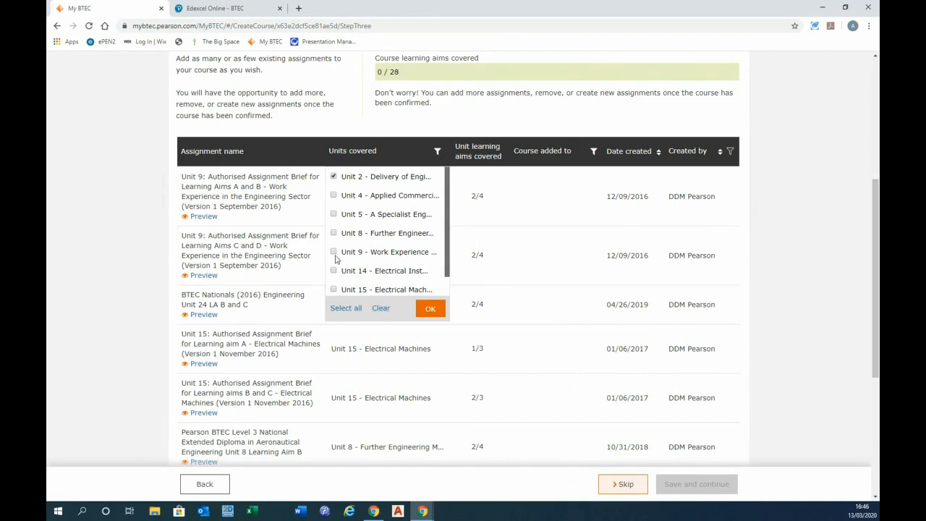
click(334, 290)
click(434, 312)
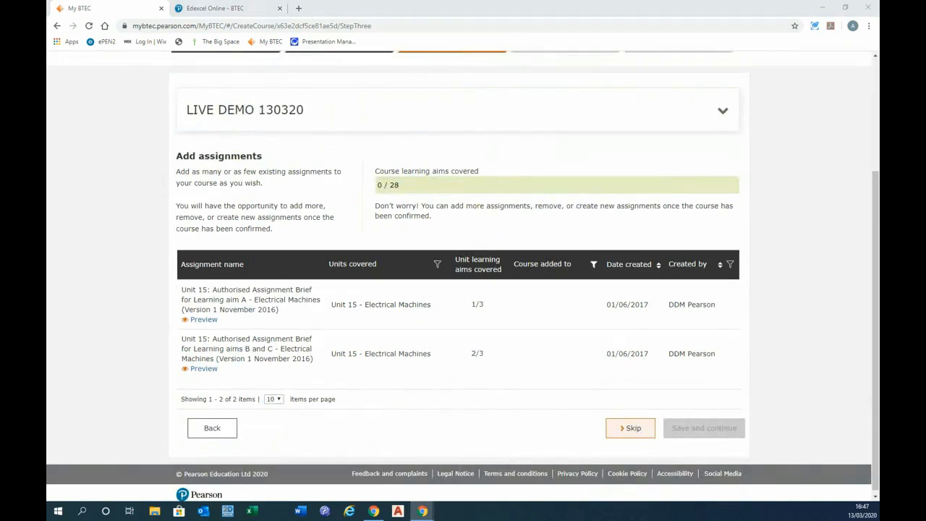
Step: Select both Unit 15 authorised assignment briefs for the course, and save to continue to adding people
drag(876, 215, 878, 238)
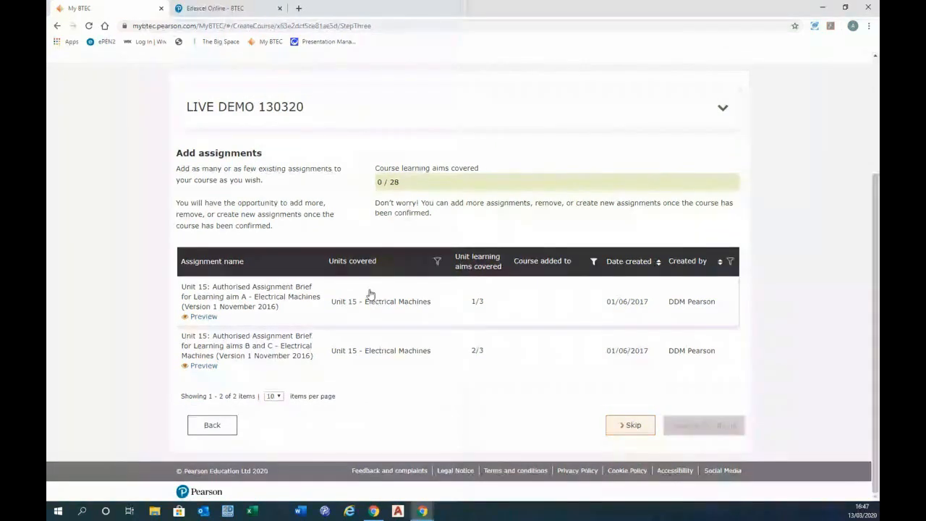
click(437, 261)
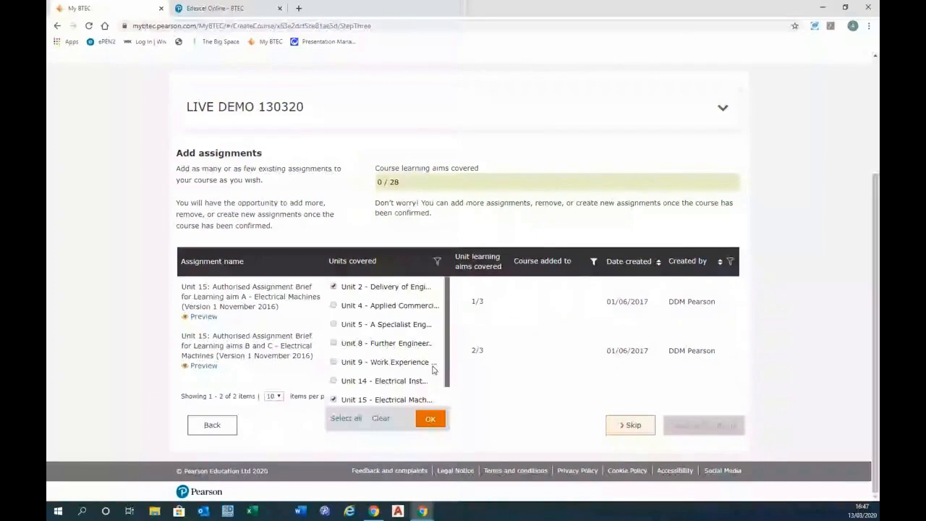
click(380, 307)
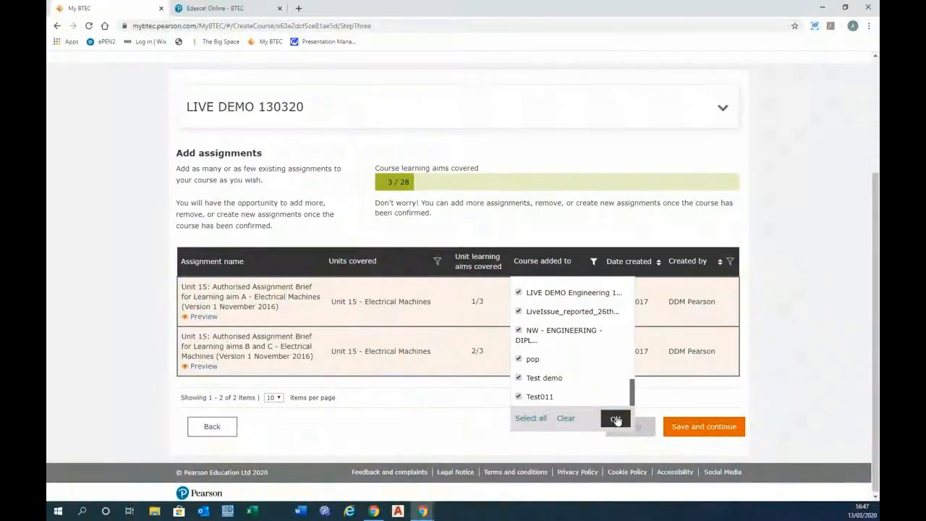
click(615, 420)
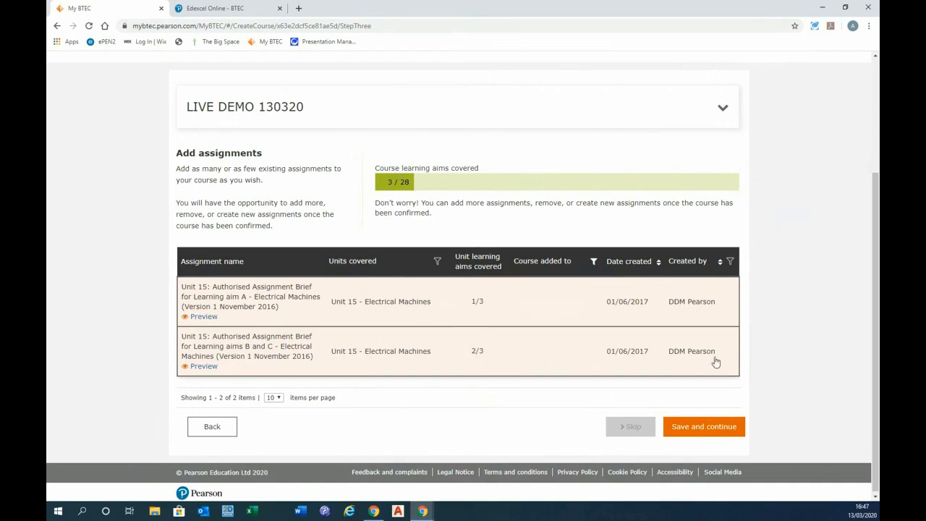
click(698, 429)
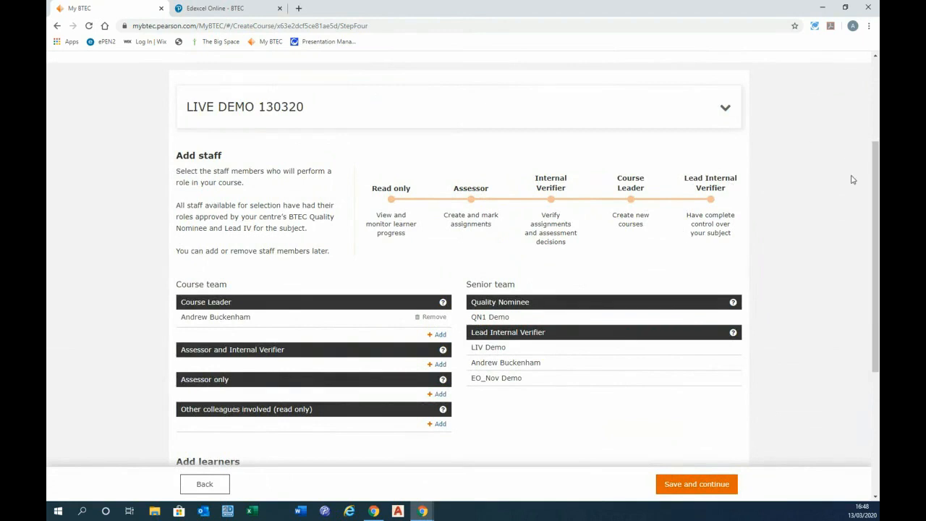
Step: Add the current course leader and IV Demo to the course team as Assessor and Internal Verifier
drag(877, 180, 878, 161)
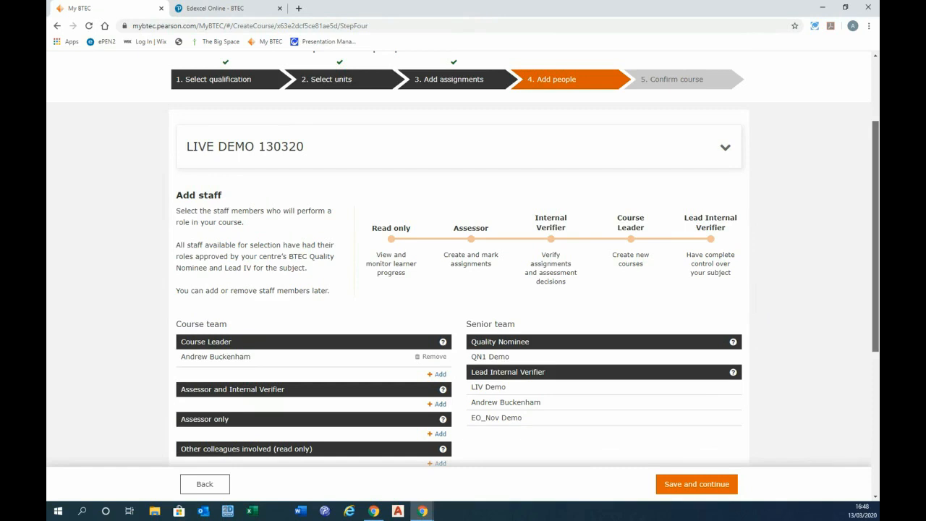
scroll(463, 275, down, 1)
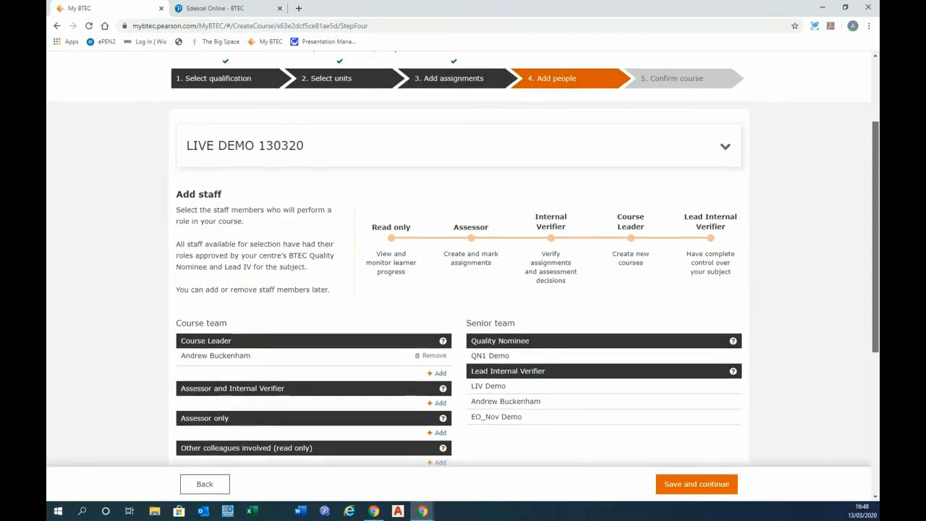
scroll(875, 222, down, 3)
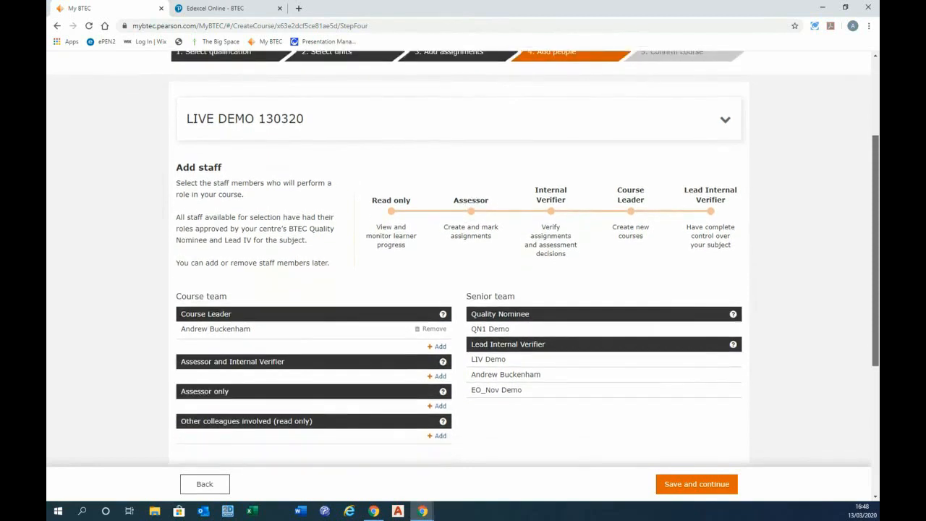
scroll(874, 223, down, 1)
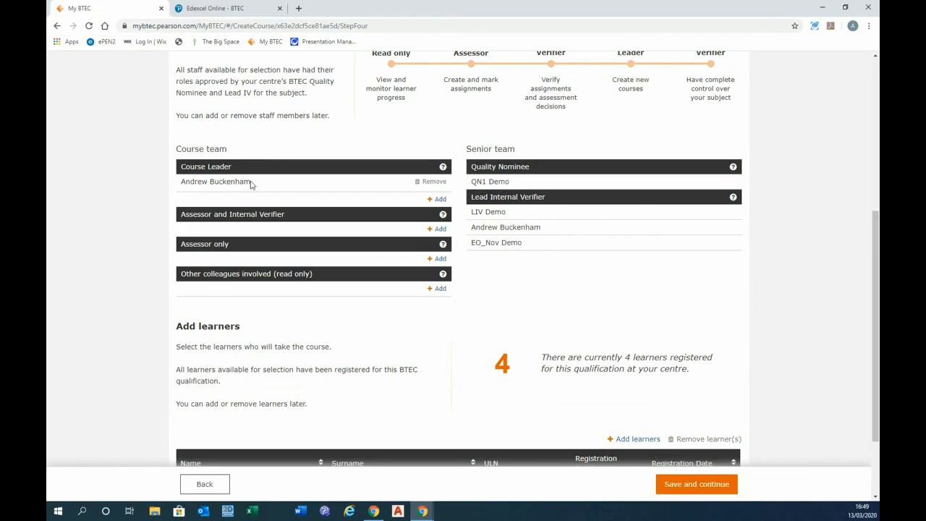
click(440, 230)
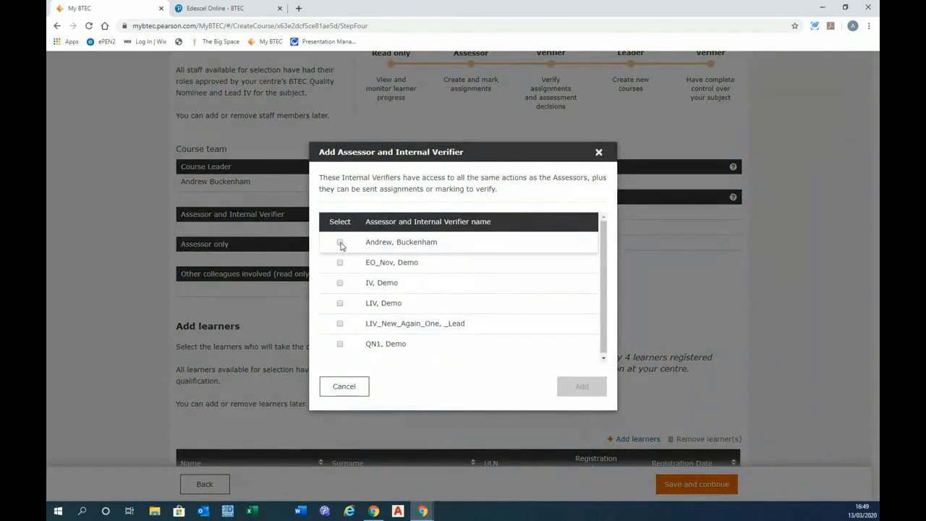
click(340, 243)
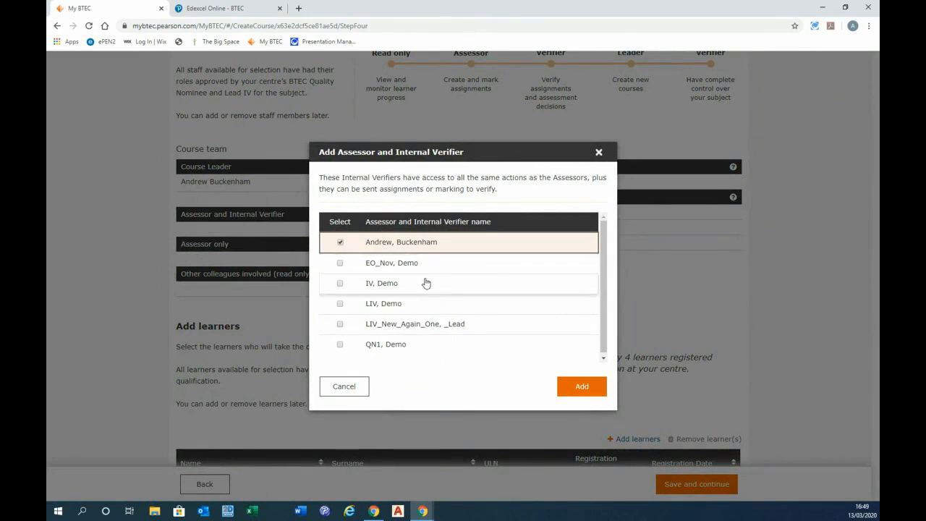
click(340, 284)
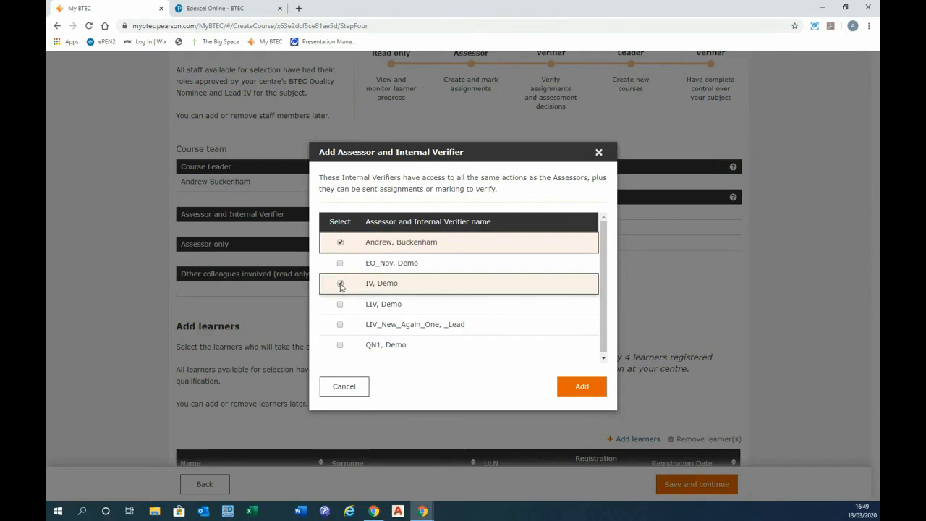
click(583, 387)
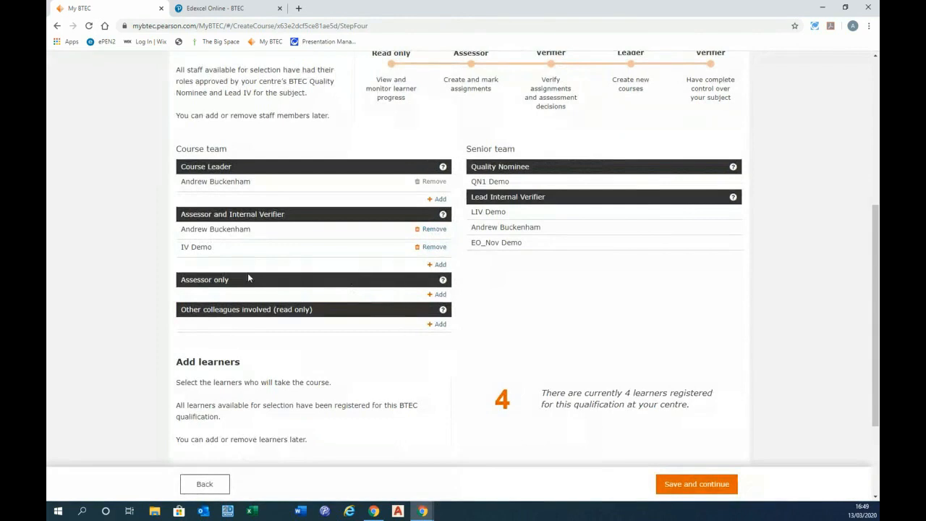
Step: Try to add staff to the course team as Assessor only and as other colleagues involved with read-only access
click(440, 295)
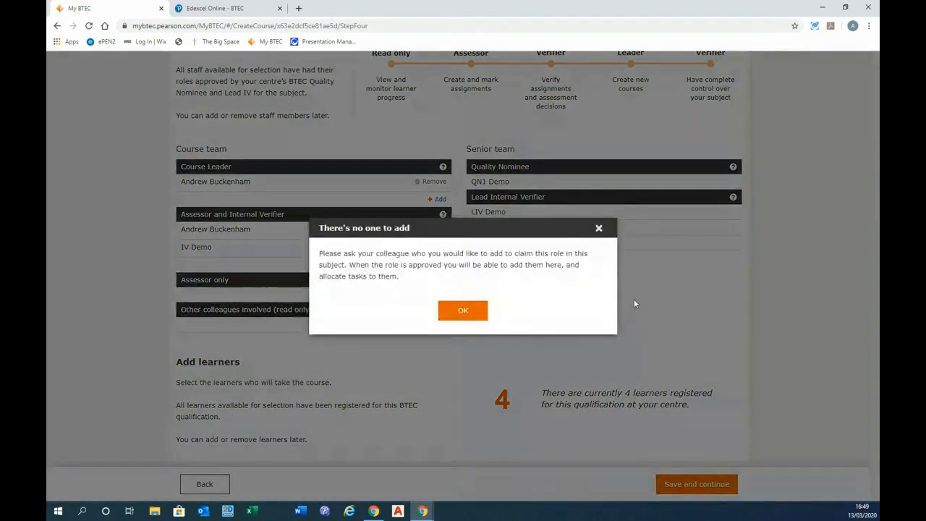
click(469, 307)
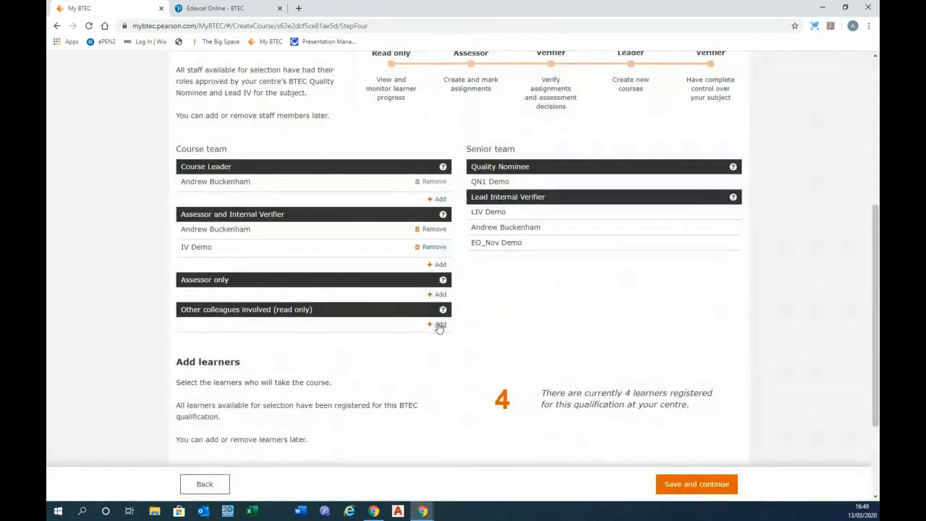
click(439, 325)
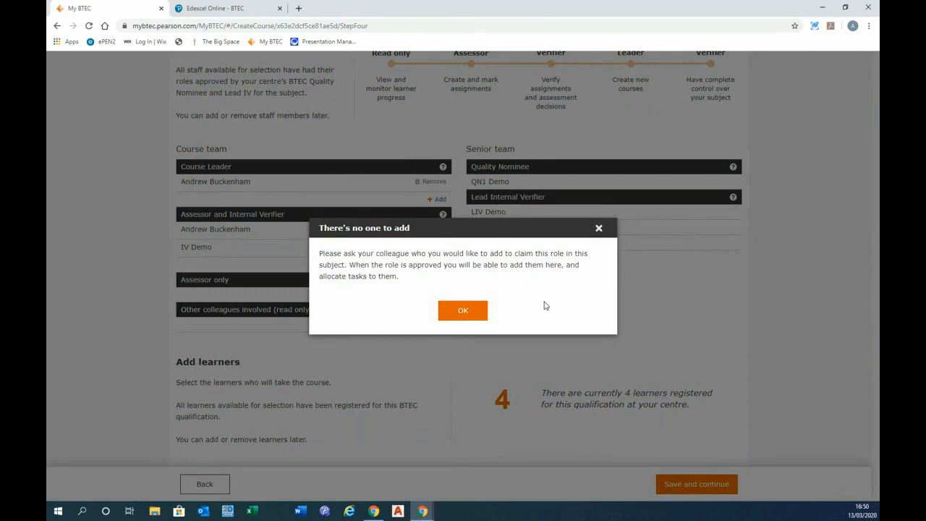
click(464, 312)
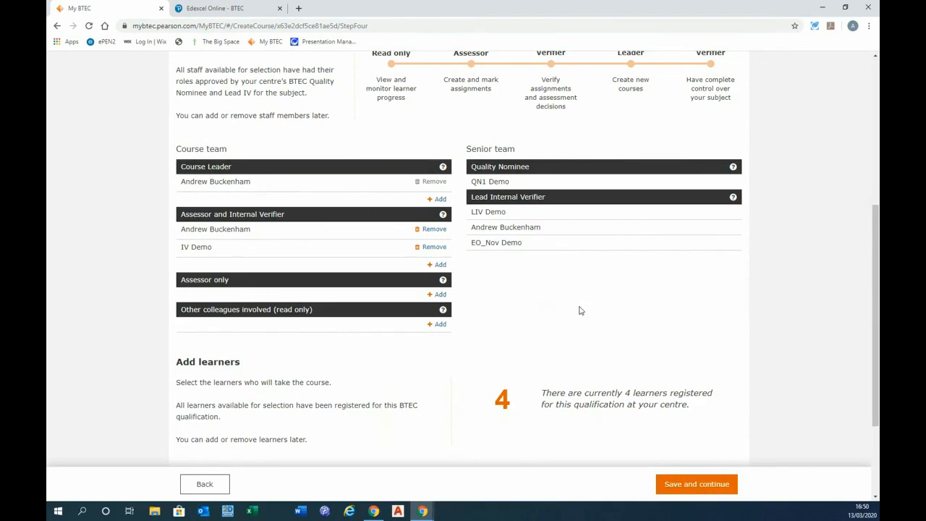
Step: Examine the course team, senior team and learner sections of the course's people setup
scroll(600, 316, down, 2)
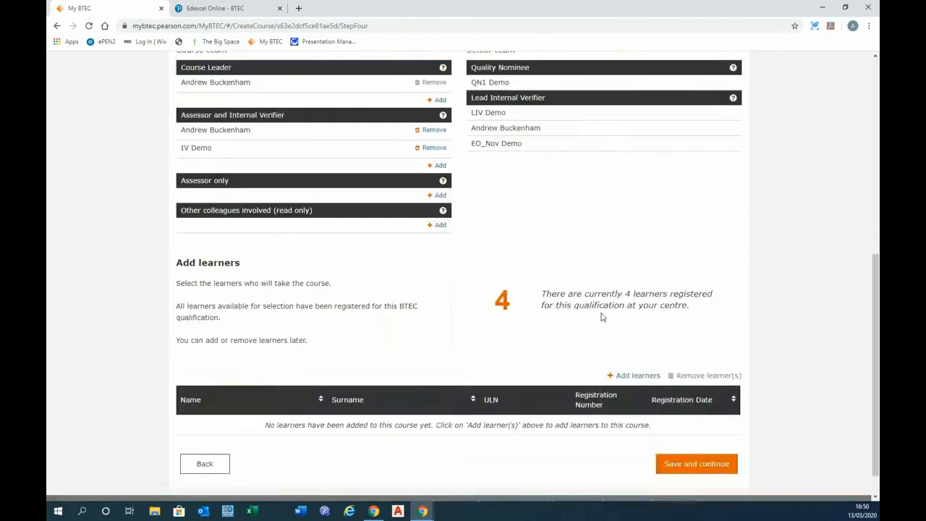
scroll(601, 316, up, 3)
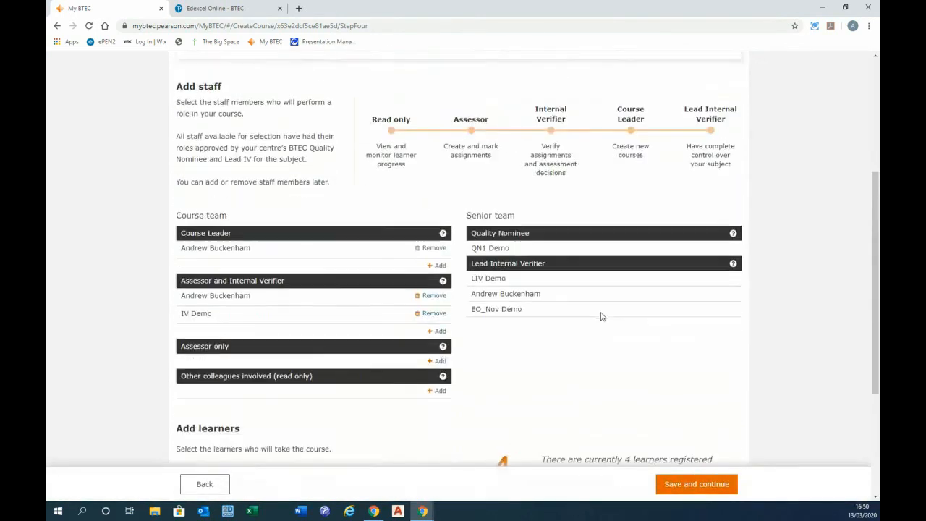
scroll(600, 317, down, 4)
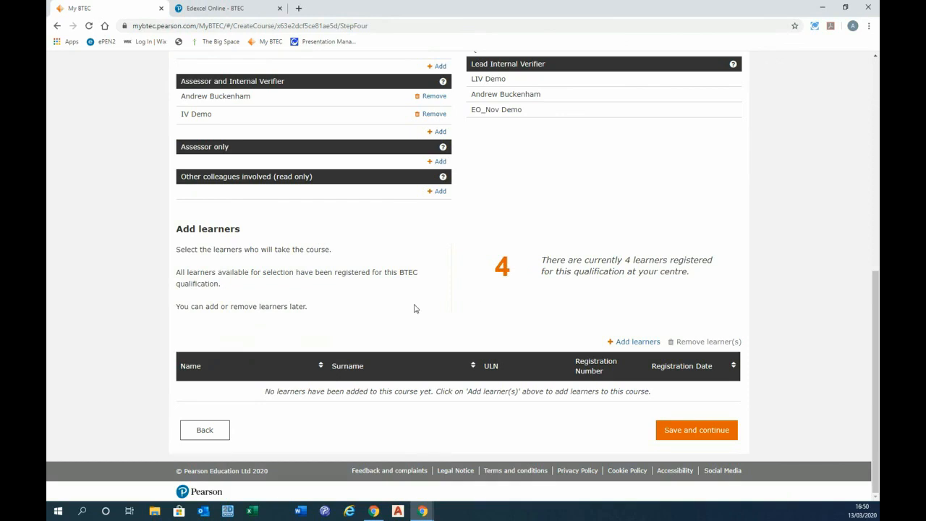
scroll(524, 230, up, 1)
scroll(524, 230, up, 4)
scroll(525, 233, down, 4)
scroll(550, 263, up, 3)
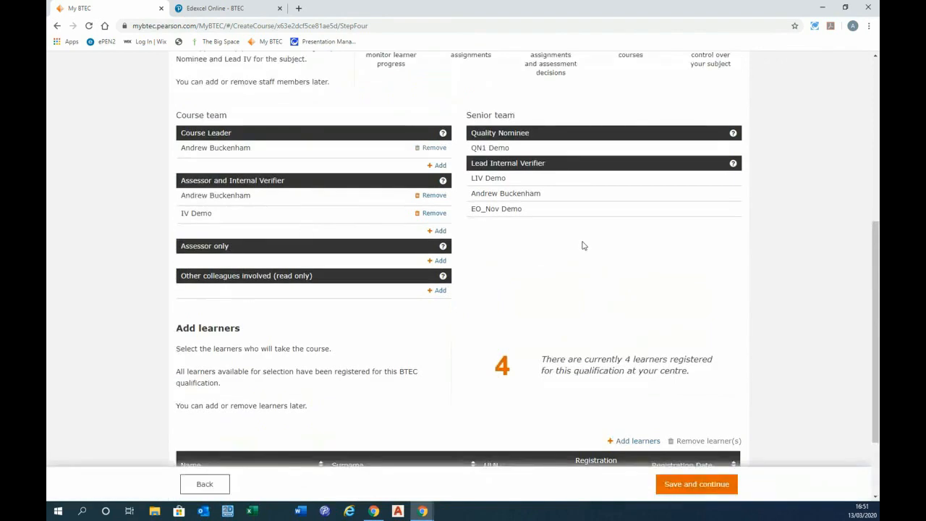
scroll(583, 247, down, 3)
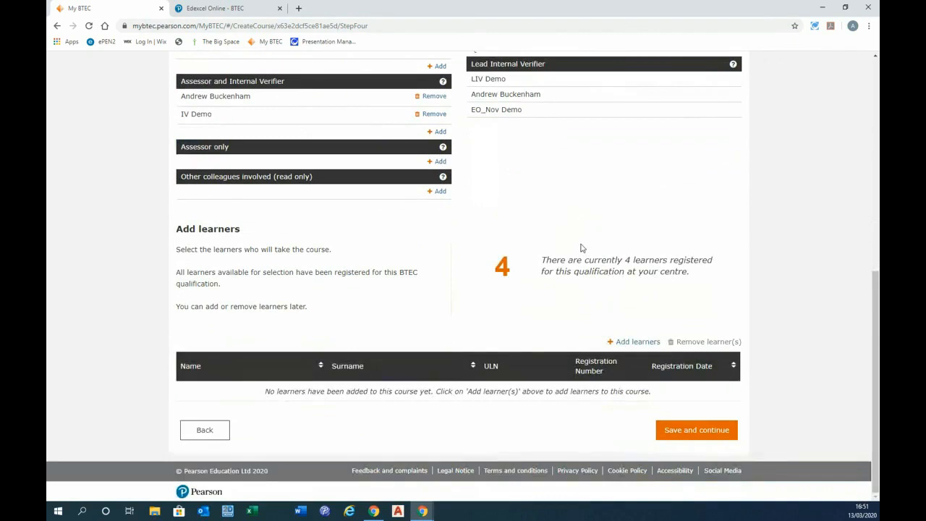
scroll(583, 247, up, 2)
scroll(582, 247, down, 2)
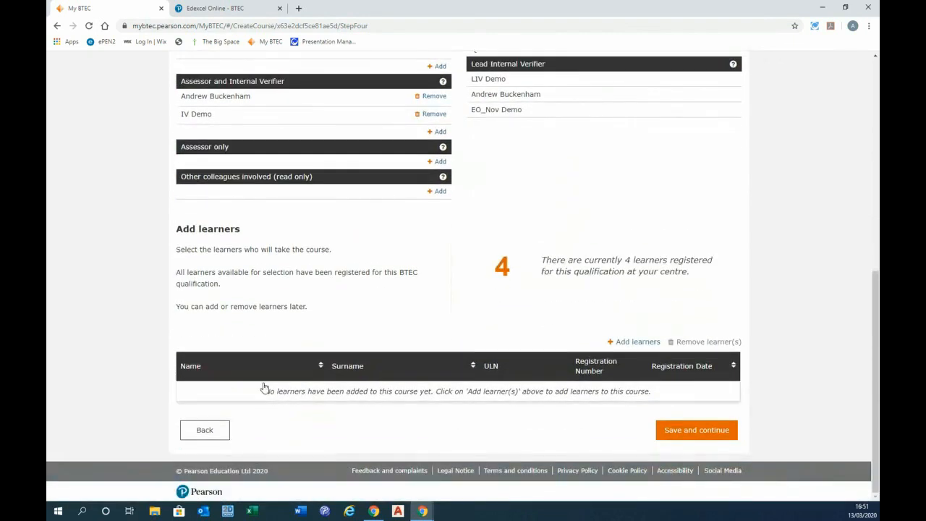
Step: Add all learners registered on the qualification to the course, and save to continue to course confirmation
click(628, 342)
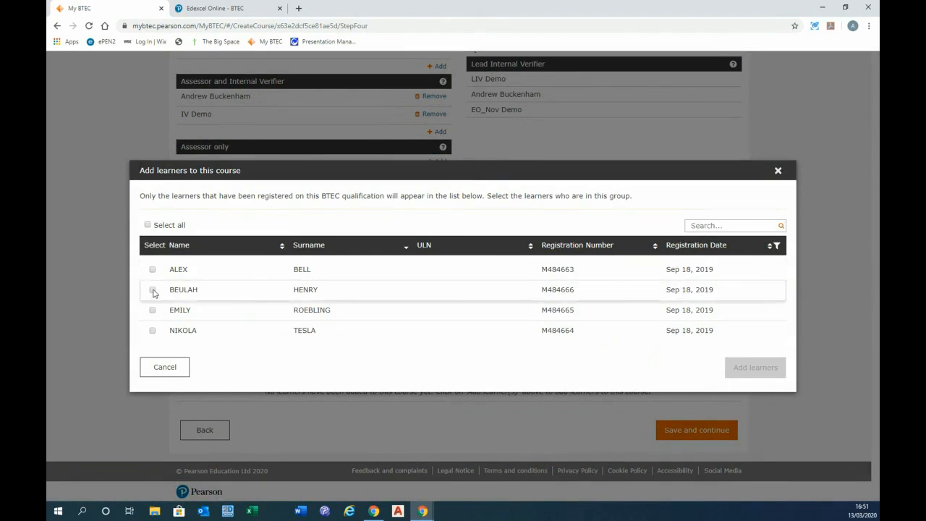
click(148, 224)
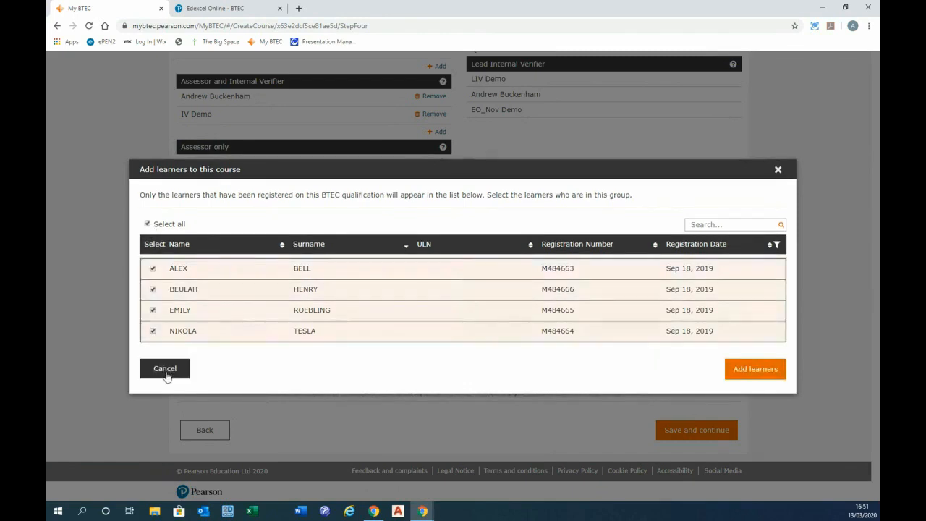
click(757, 369)
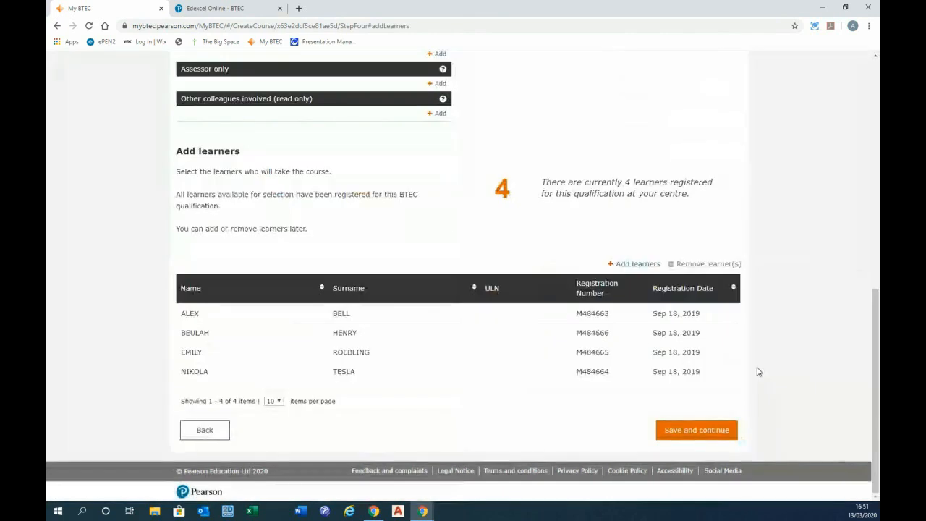
click(680, 434)
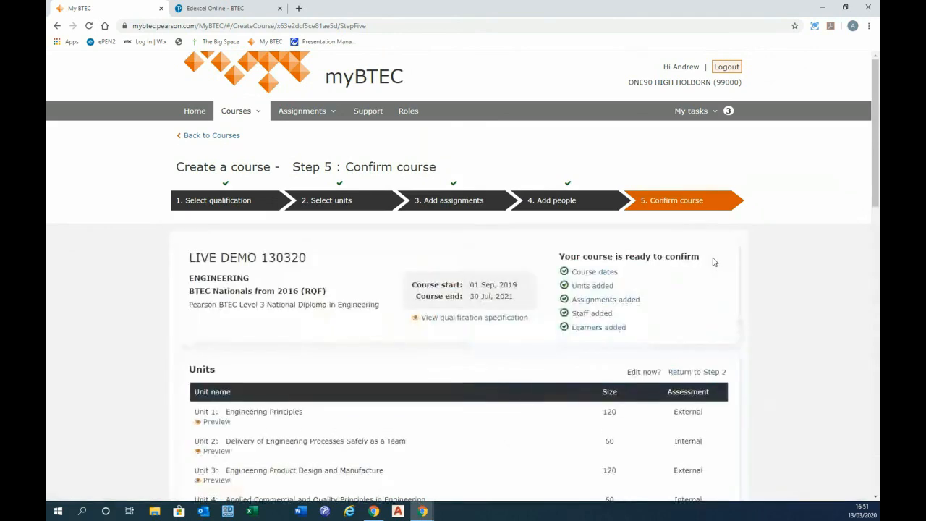
Step: Review the LIVE DEMO 130320 summary of units, staff and learners, and confirm and finish the course without setting targets
scroll(876, 114, down, 2)
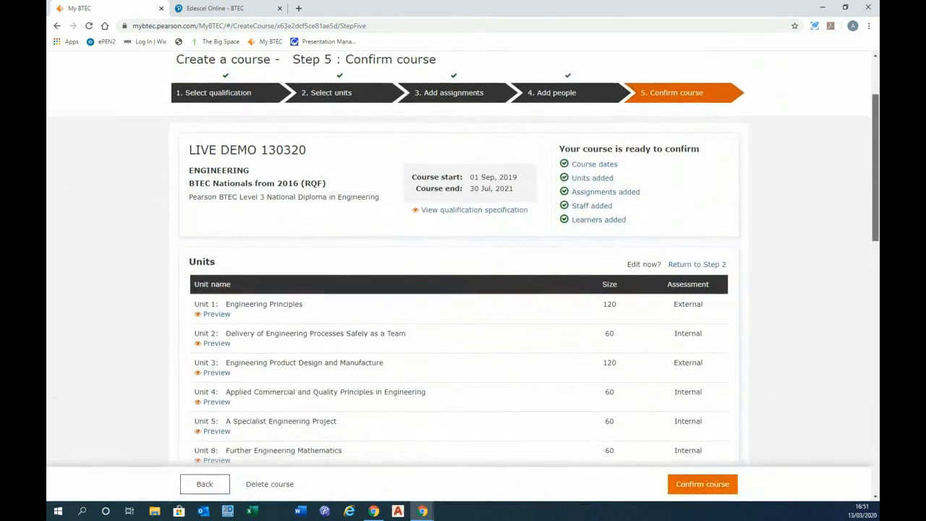
scroll(877, 168, down, 1)
drag(878, 168, 877, 197)
drag(877, 203, 877, 161)
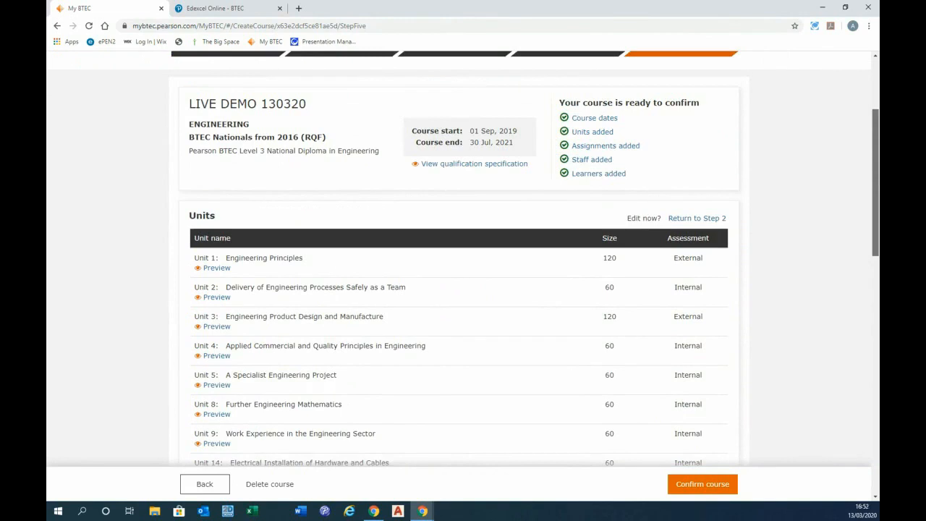
drag(877, 161, 877, 384)
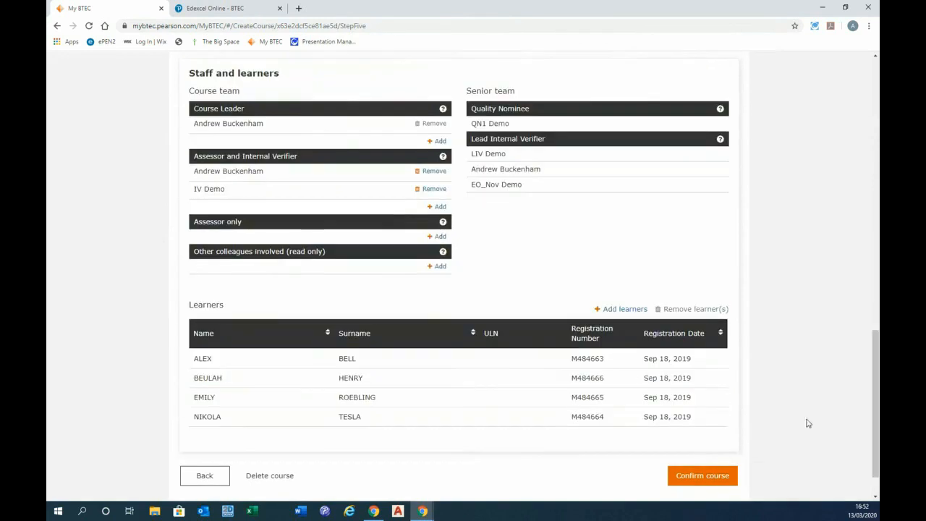
click(695, 479)
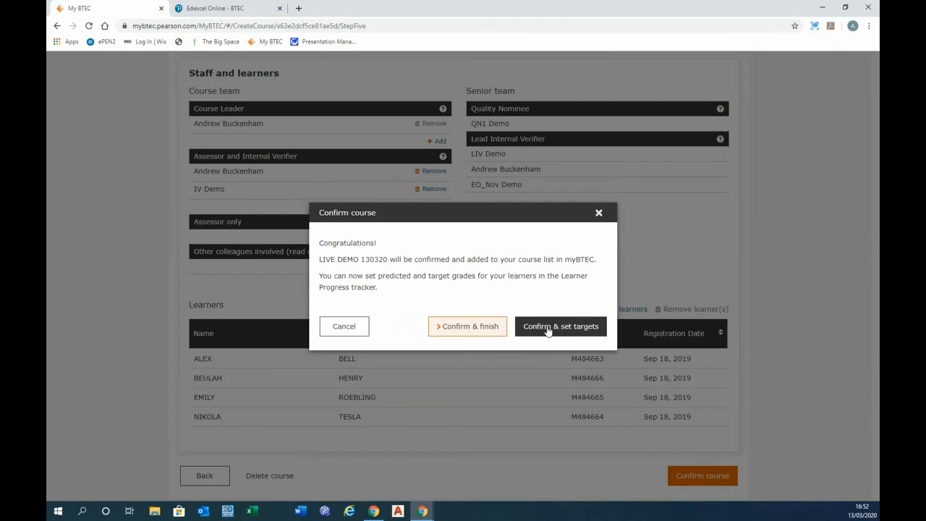
click(464, 325)
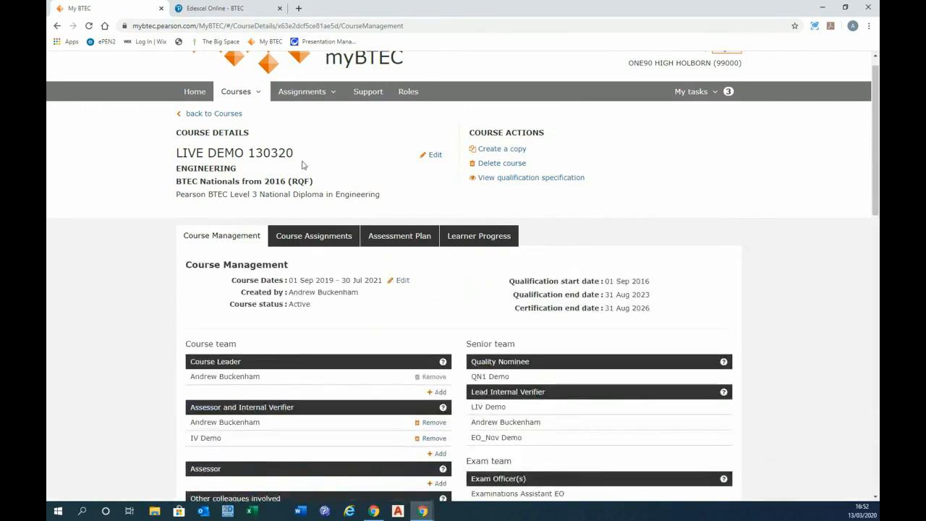
Step: Return to the course list and mark the LIVE DEMO 130320 course as a favourite
click(210, 116)
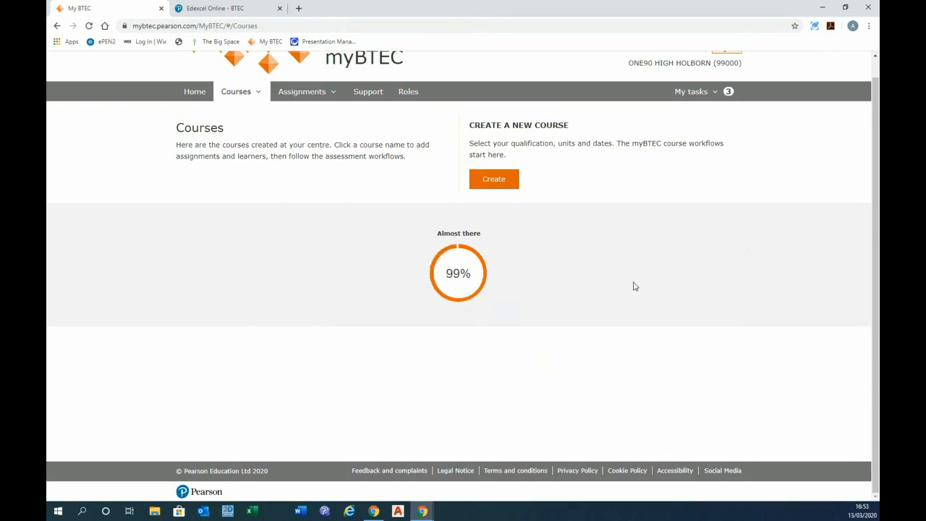
scroll(452, 303, down, 1)
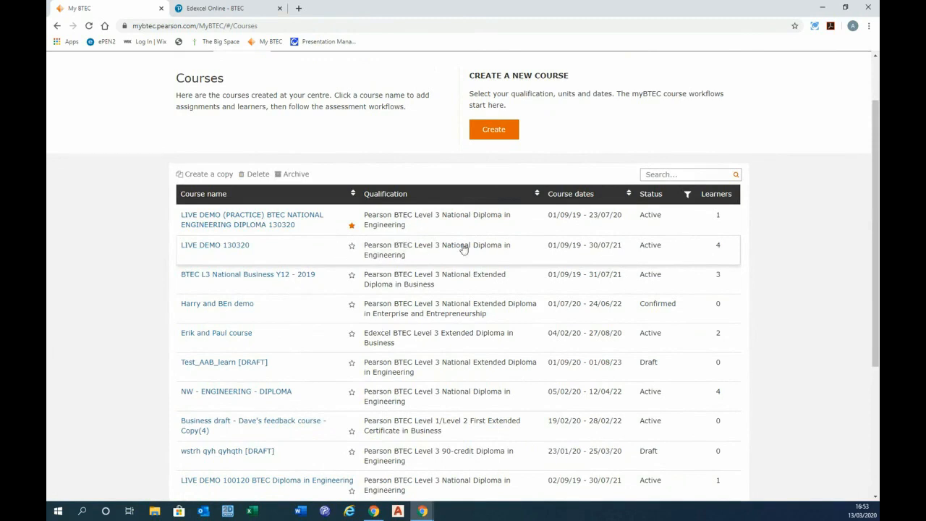
click(351, 248)
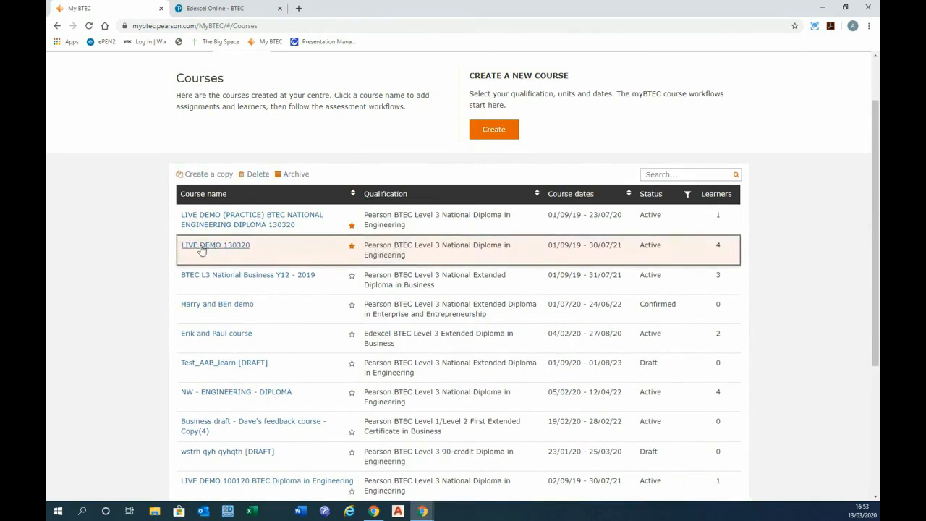
Step: Open the LIVE DEMO 130320 course and examine its course management details, including dates, staff teams, units and learners
click(202, 248)
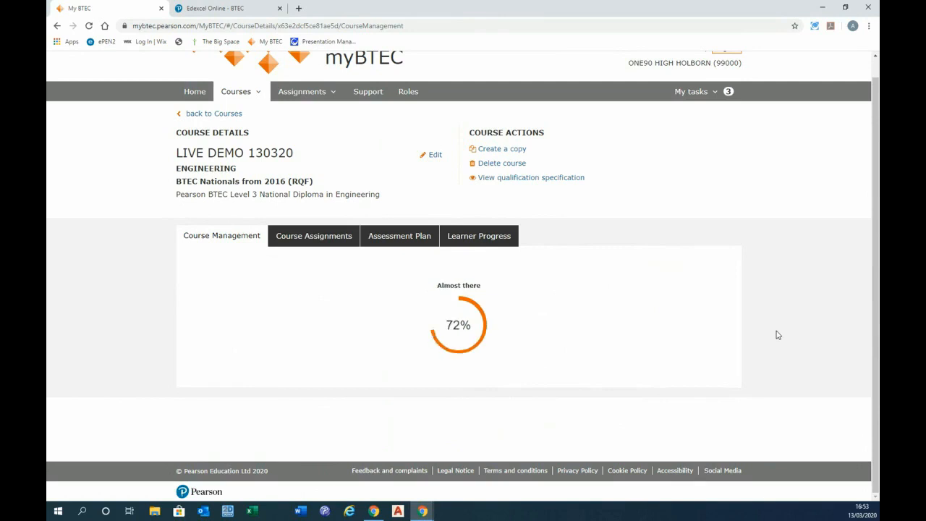
scroll(778, 335, down, 1)
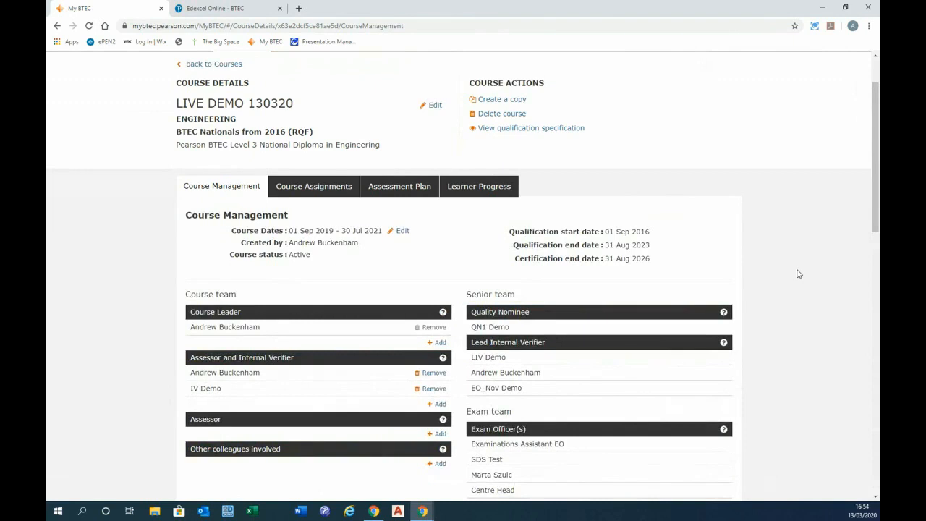
scroll(799, 273, down, 4)
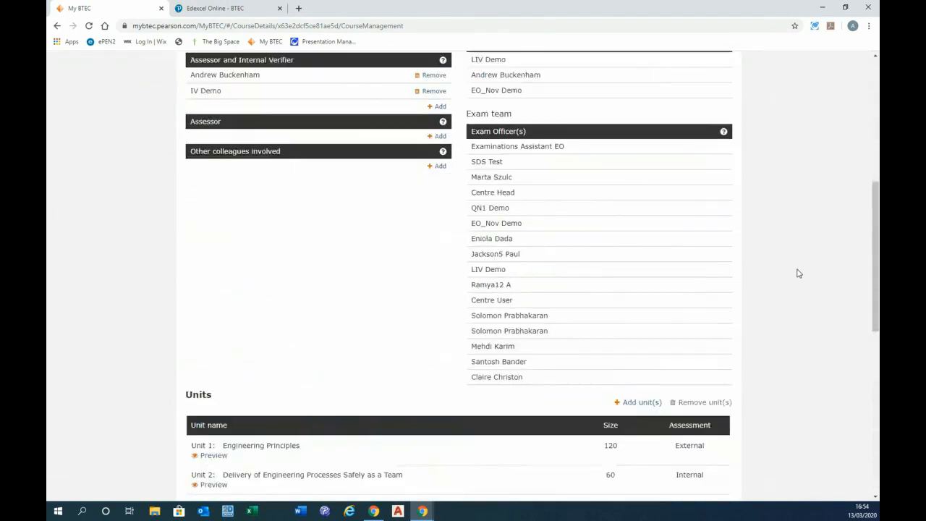
scroll(800, 273, down, 7)
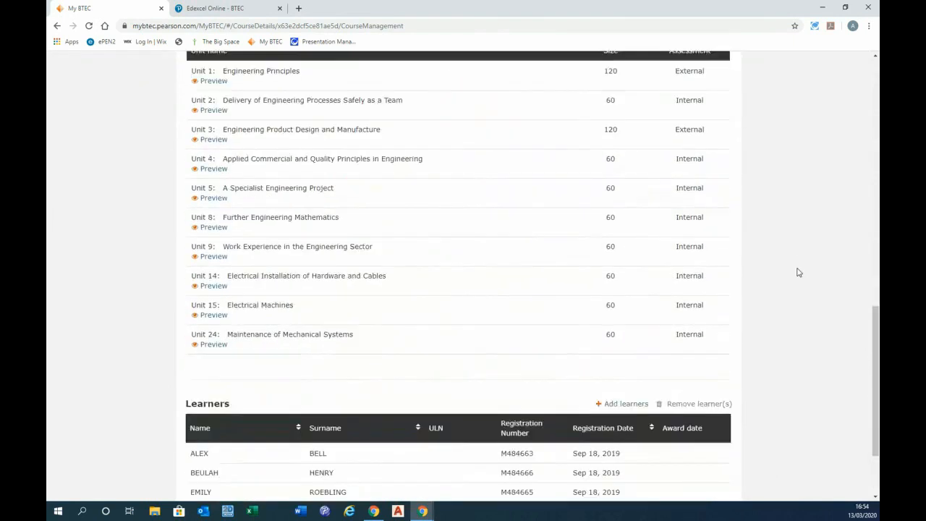
scroll(799, 273, up, 5)
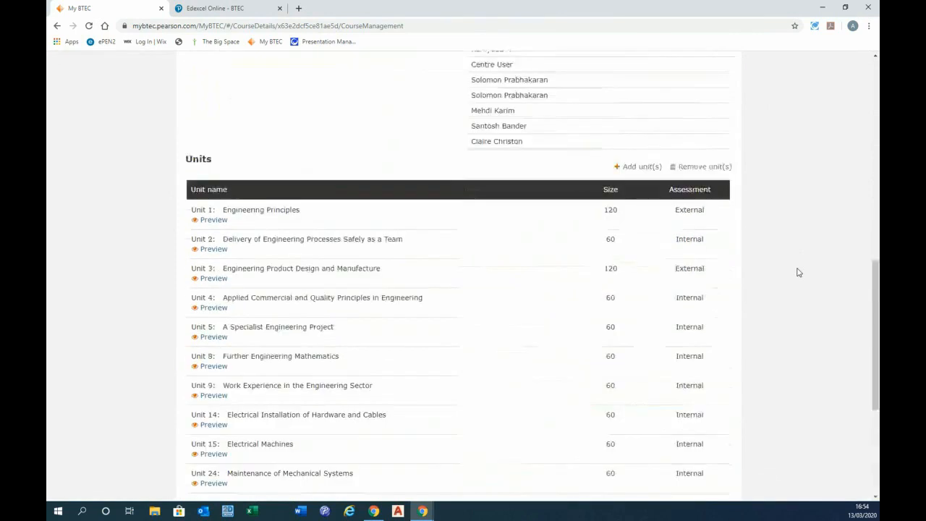
scroll(799, 273, up, 5)
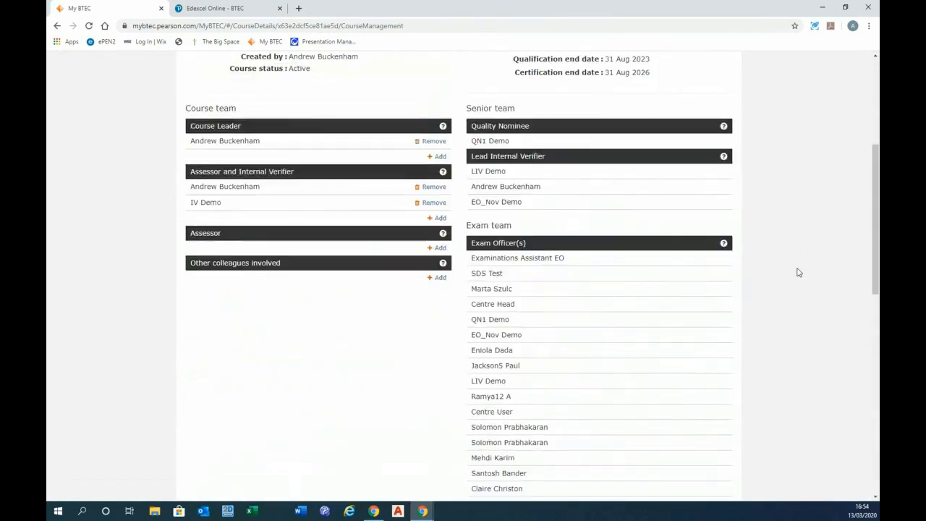
scroll(799, 273, up, 2)
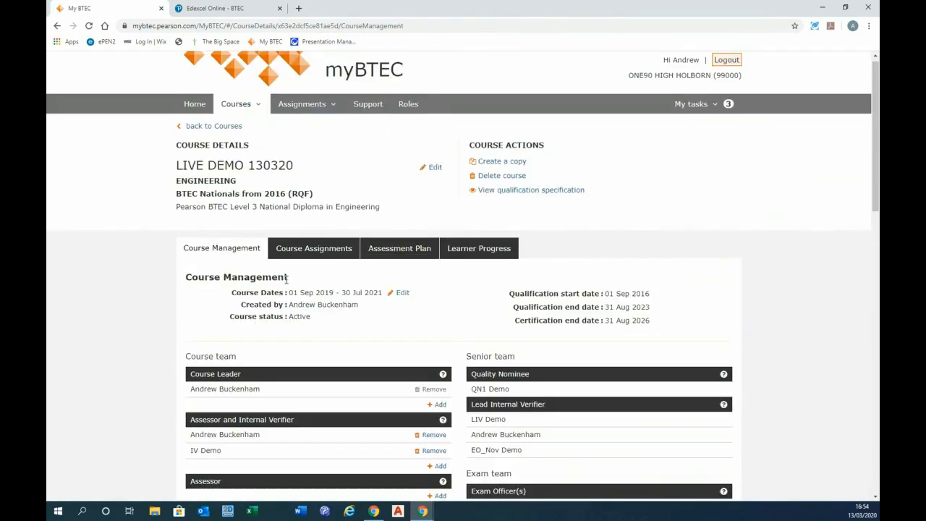
Step: Show the course's assignments and examine their progress summary, statuses and plan dates
click(313, 257)
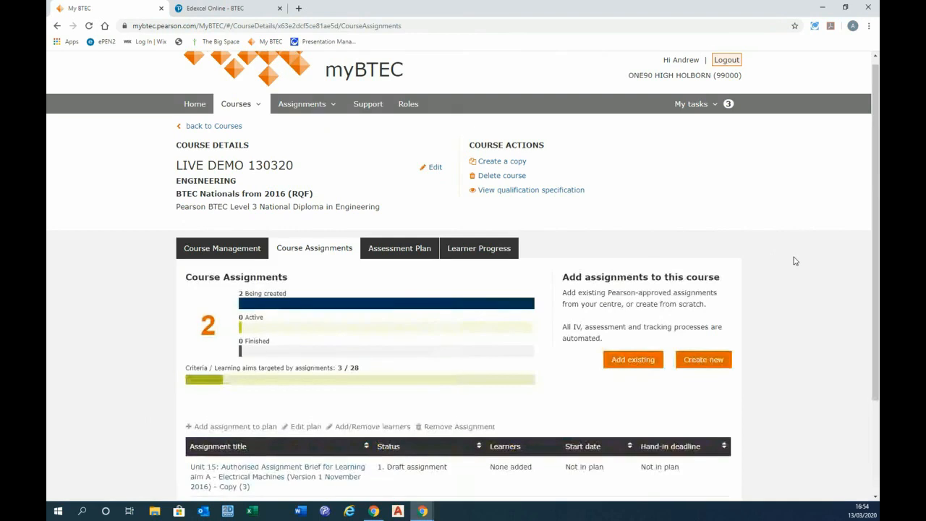
scroll(796, 261, down, 1)
scroll(795, 261, down, 1)
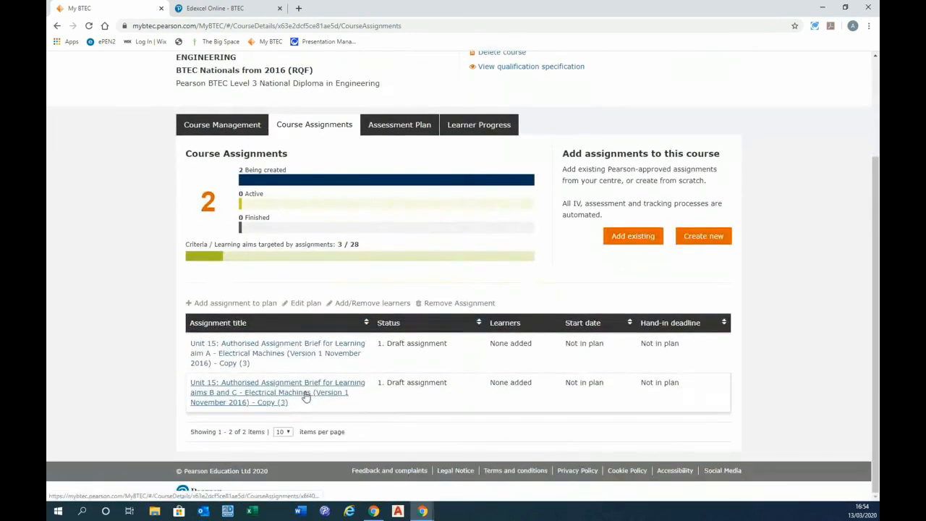
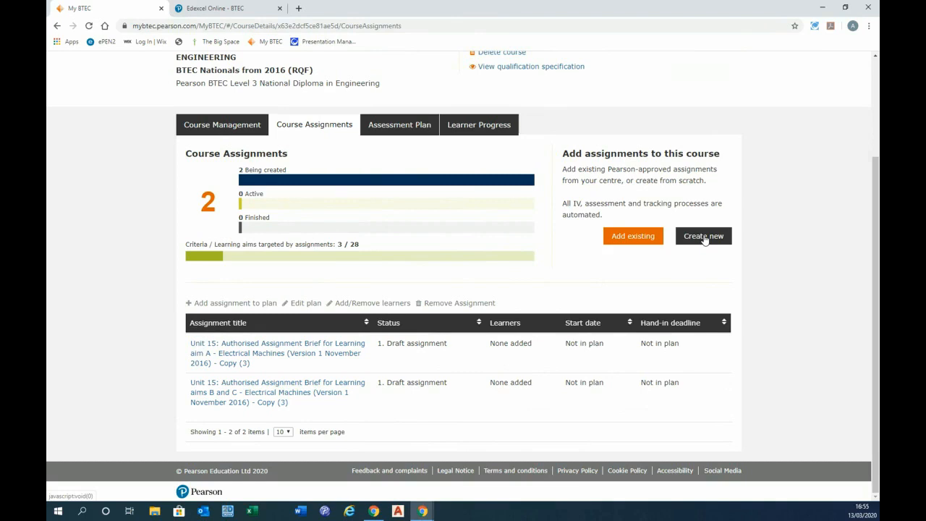
Step: Open the Unit 15 authorised assignment brief for Learning aim A and read through its scenario, task and required evidence
click(286, 359)
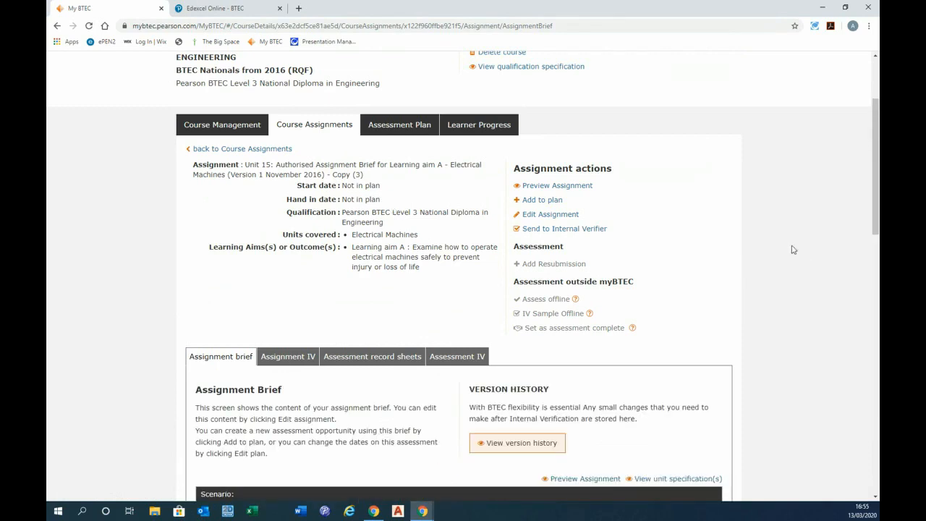
scroll(708, 247, down, 2)
scroll(707, 248, down, 2)
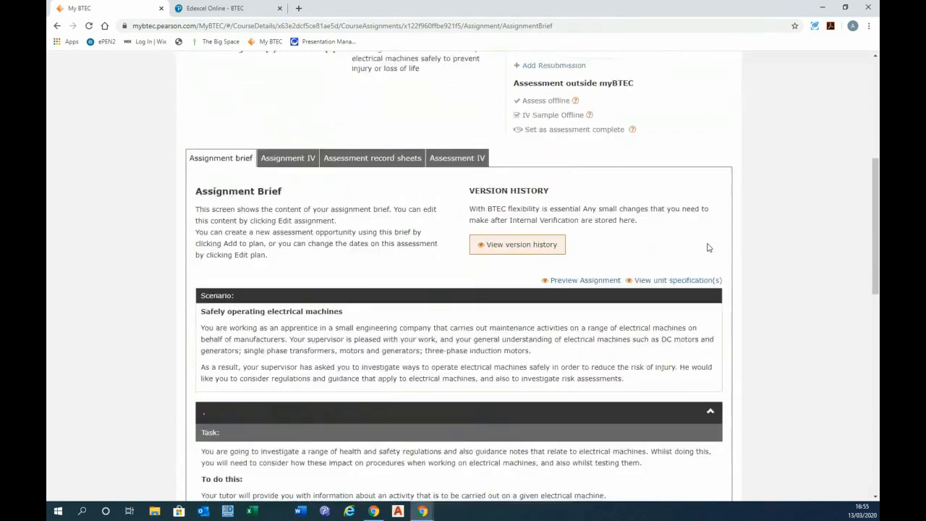
scroll(708, 246, up, 1)
scroll(687, 246, down, 6)
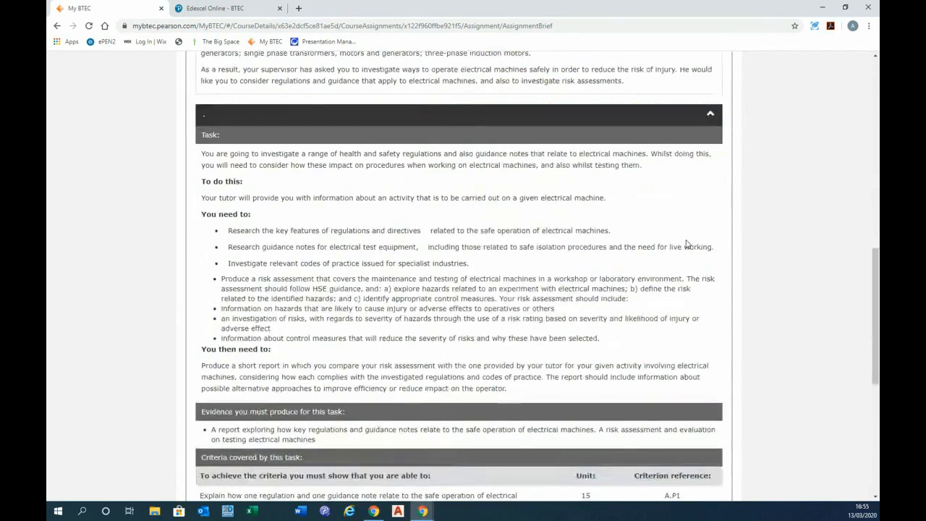
Step: Read the brief's criteria, preview the assignment as a PDF, look through its pages and close the preview
scroll(687, 246, down, 6)
scroll(688, 246, up, 4)
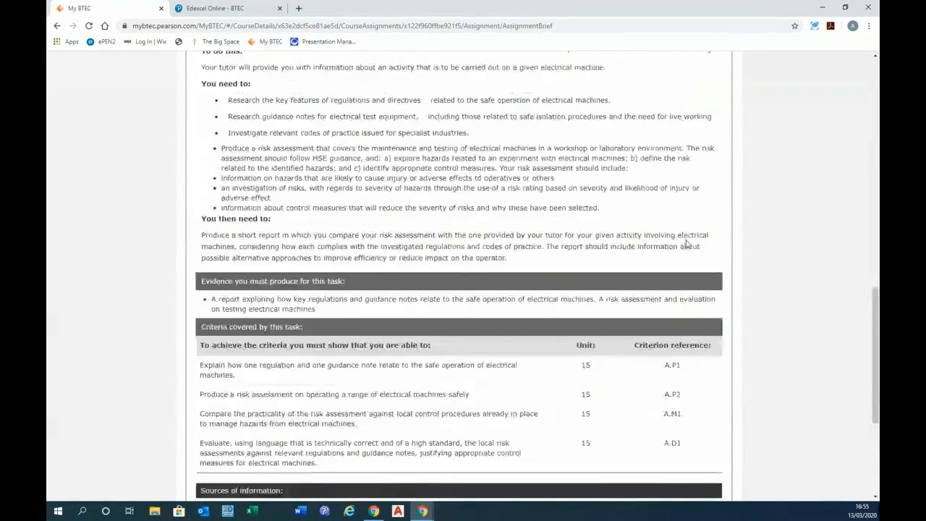
scroll(688, 244, up, 9)
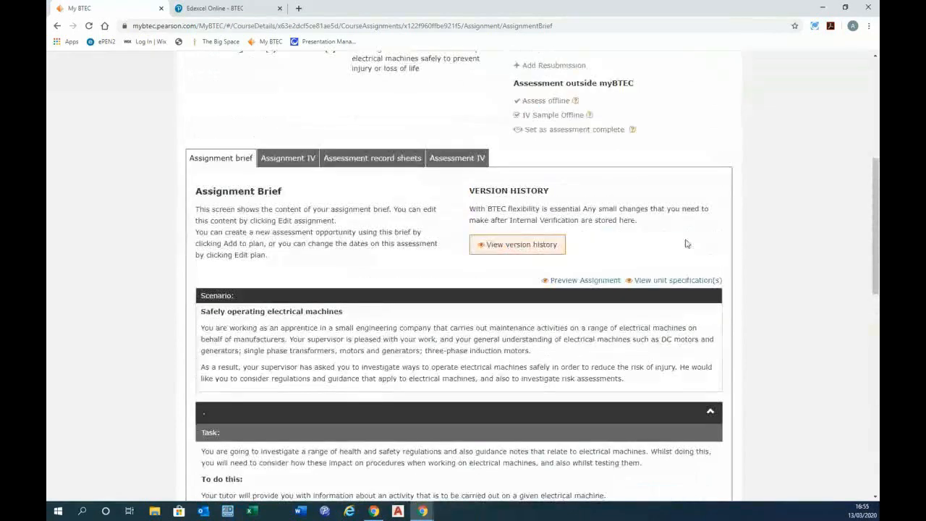
click(576, 284)
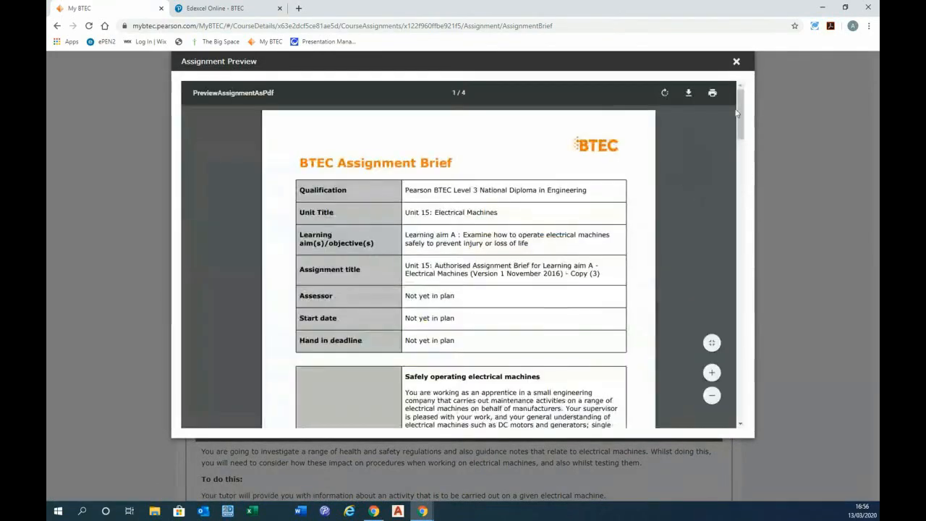
drag(742, 103, 742, 104)
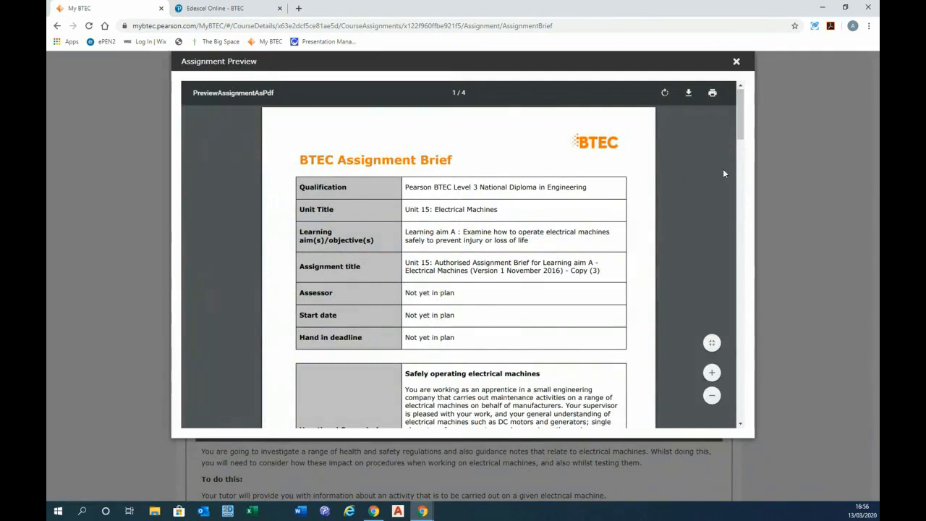
scroll(742, 127, down, 2)
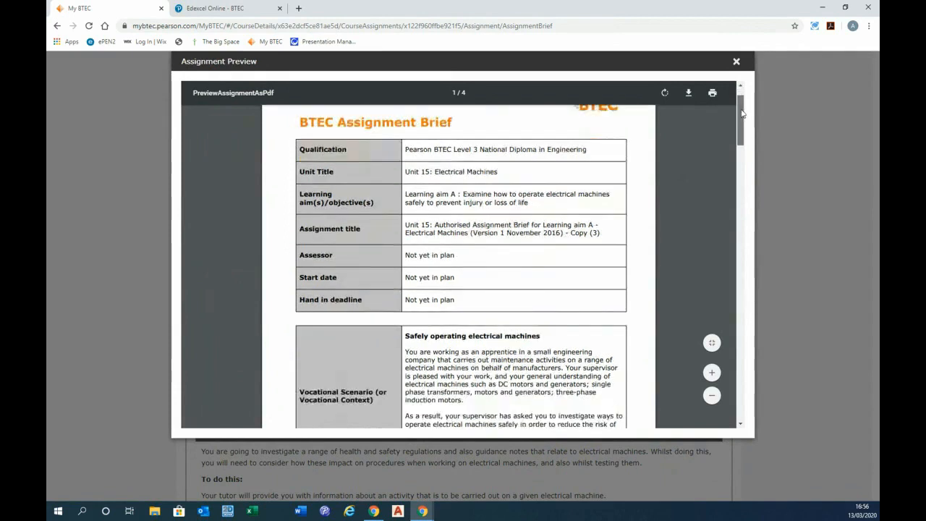
drag(741, 127, 739, 224)
click(737, 61)
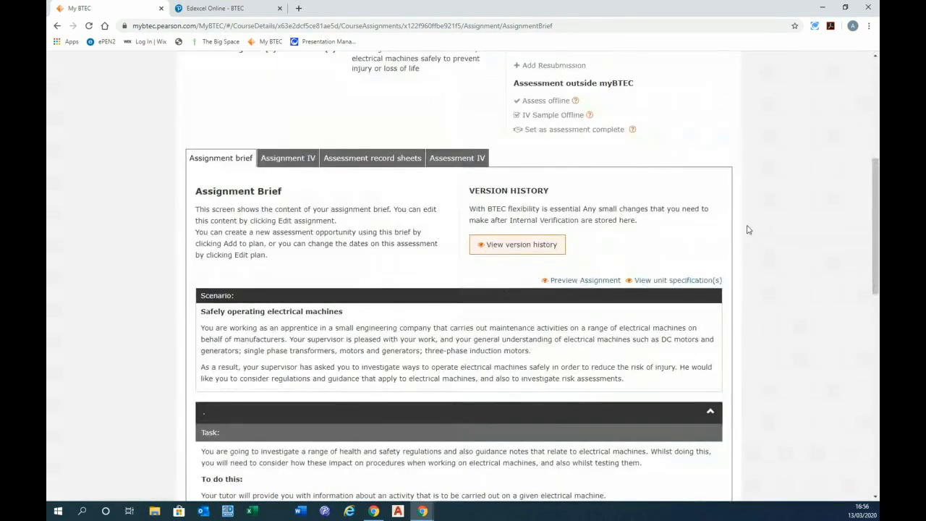
Step: Open the Unit 15 assignment for editing and review its titles, course and selected unit
scroll(697, 243, up, 1)
scroll(693, 242, down, 3)
scroll(691, 243, up, 7)
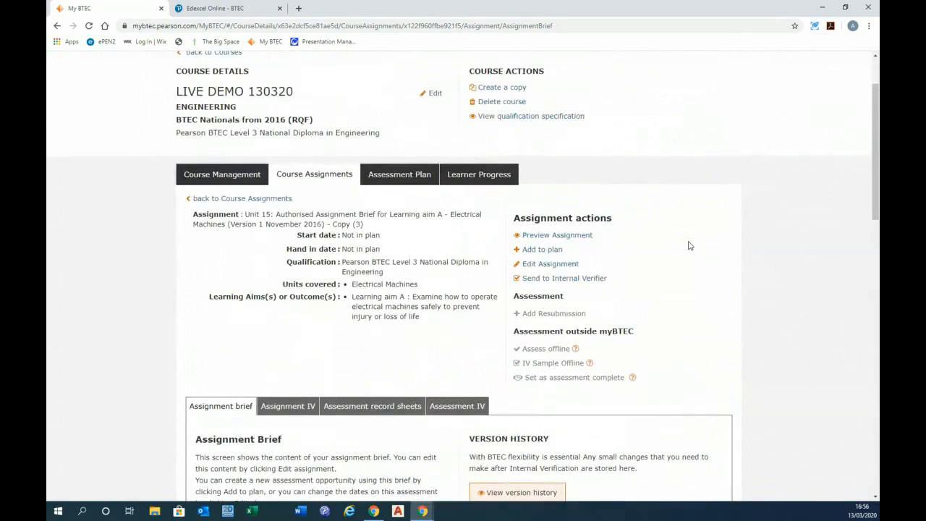
scroll(689, 245, down, 1)
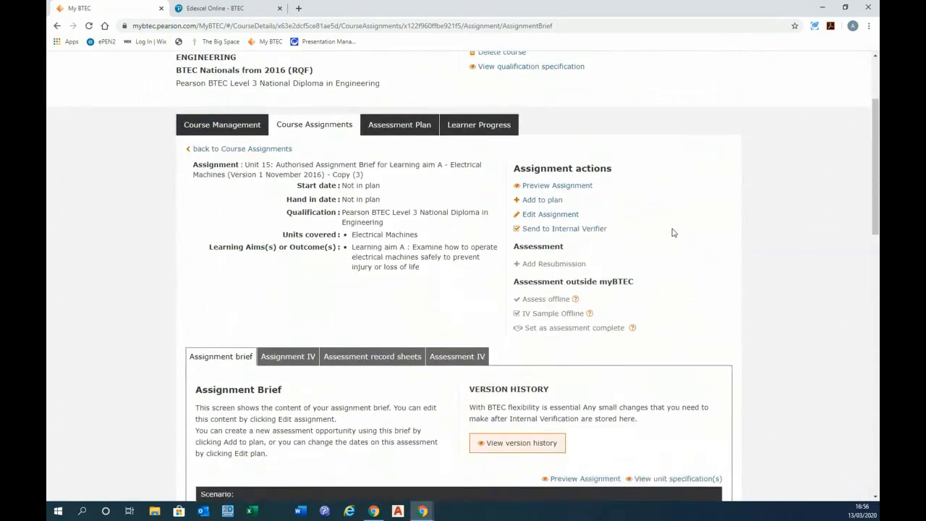
click(558, 217)
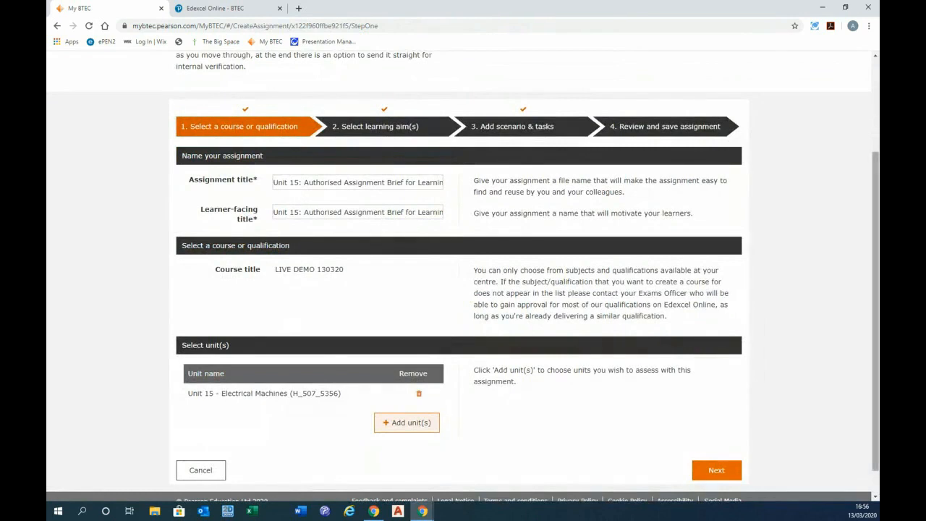
scroll(876, 284, up, 1)
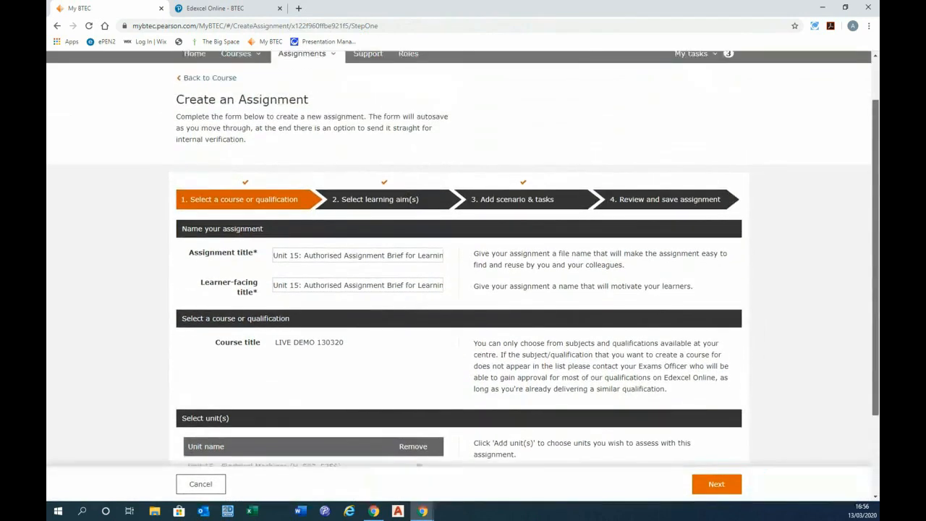
drag(876, 249, 876, 301)
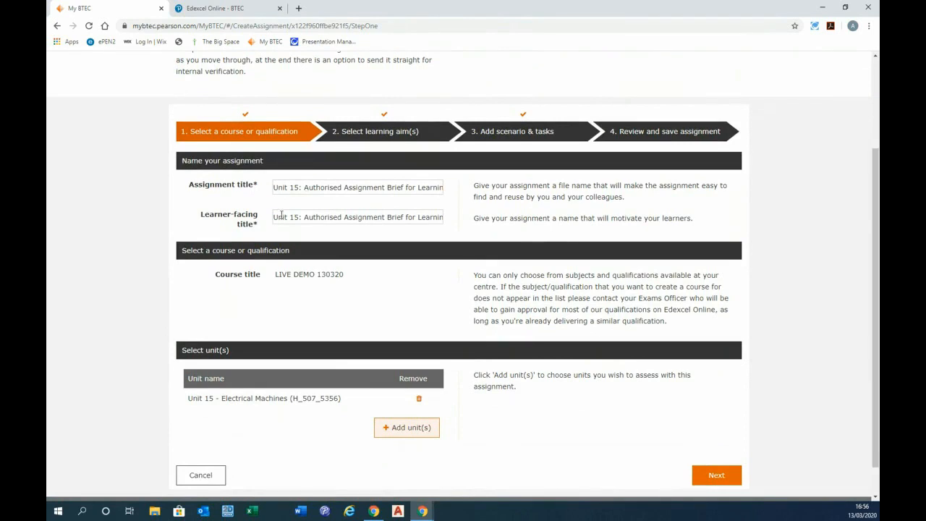
scroll(515, 218, down, 1)
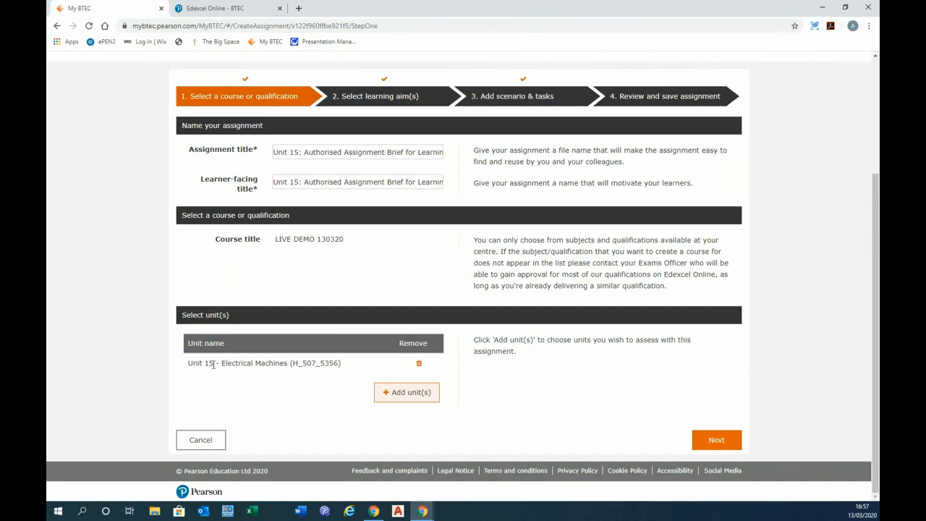
Step: Continue to the learning aims, keep Learning aim A selected and examine the criteria of Learning aim B
click(716, 440)
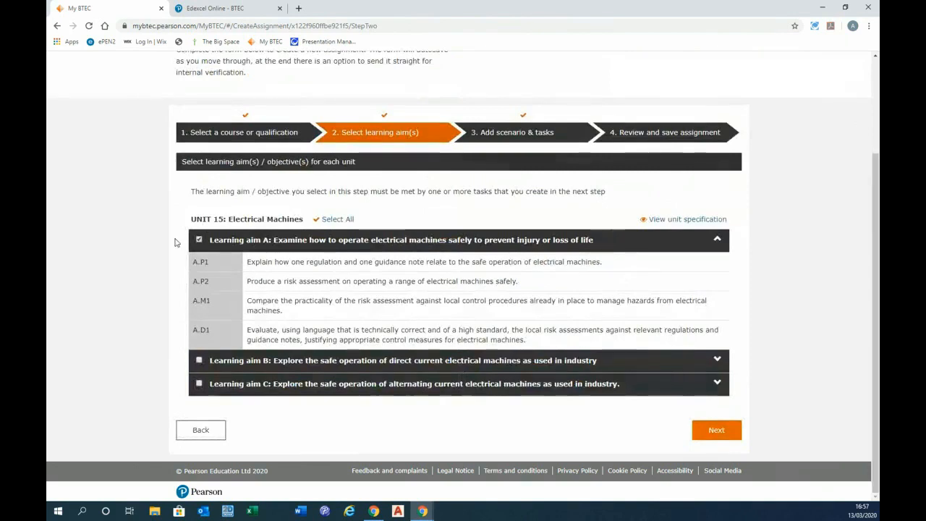
click(199, 241)
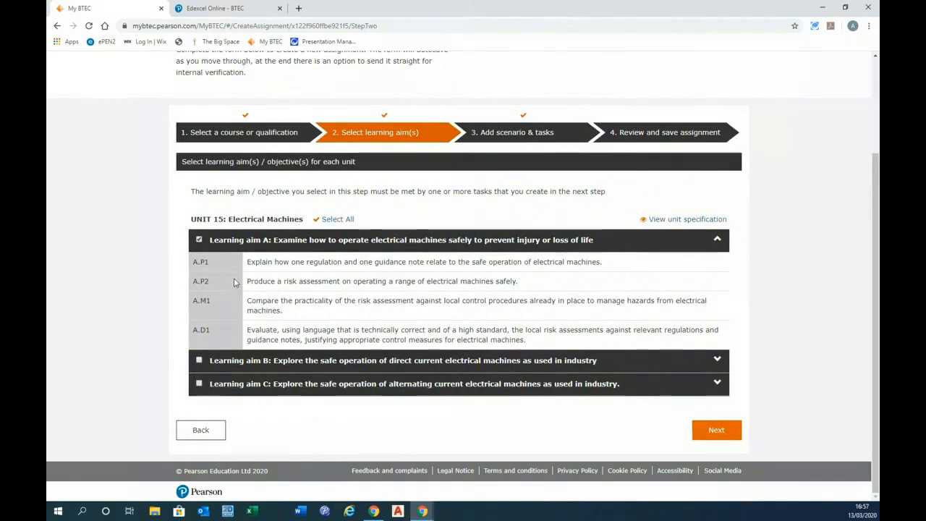
click(718, 360)
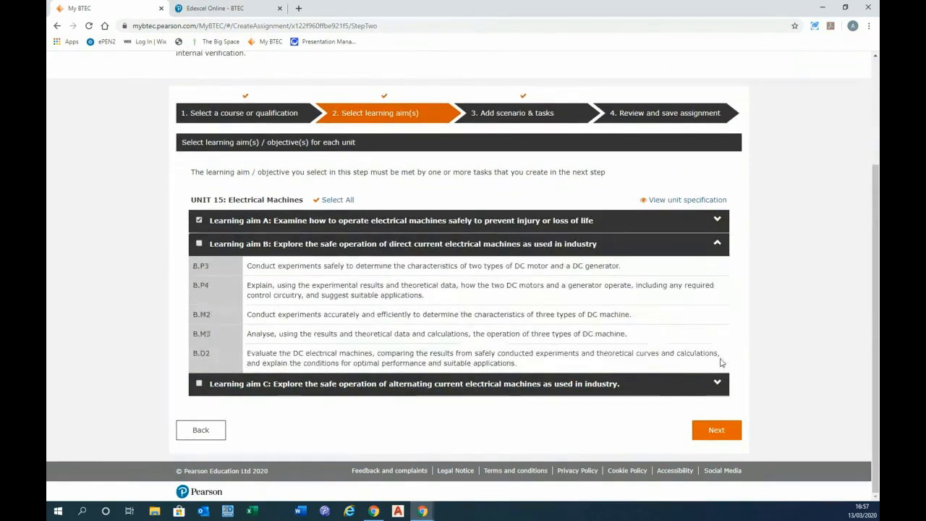
click(721, 247)
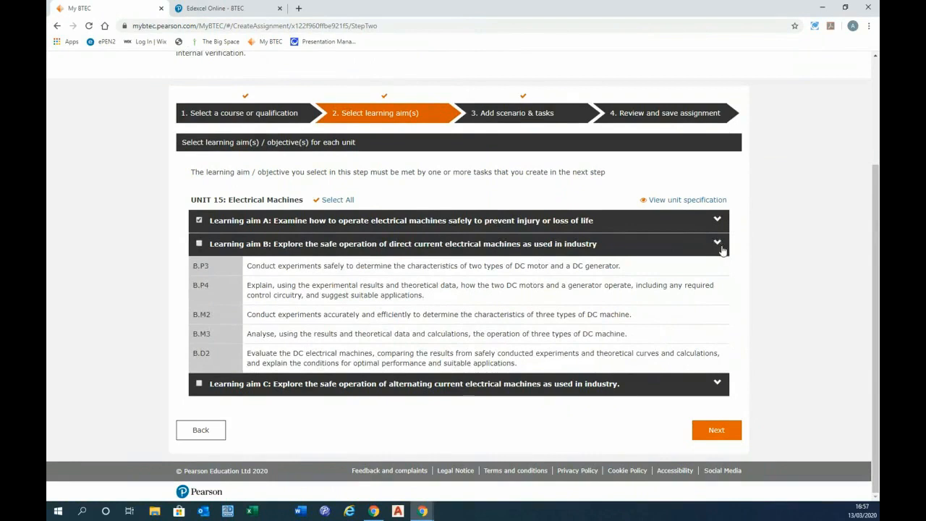
Step: Continue to the scenario and tasks and read through the scenario, Task 1 text, task criteria and evidence
click(717, 432)
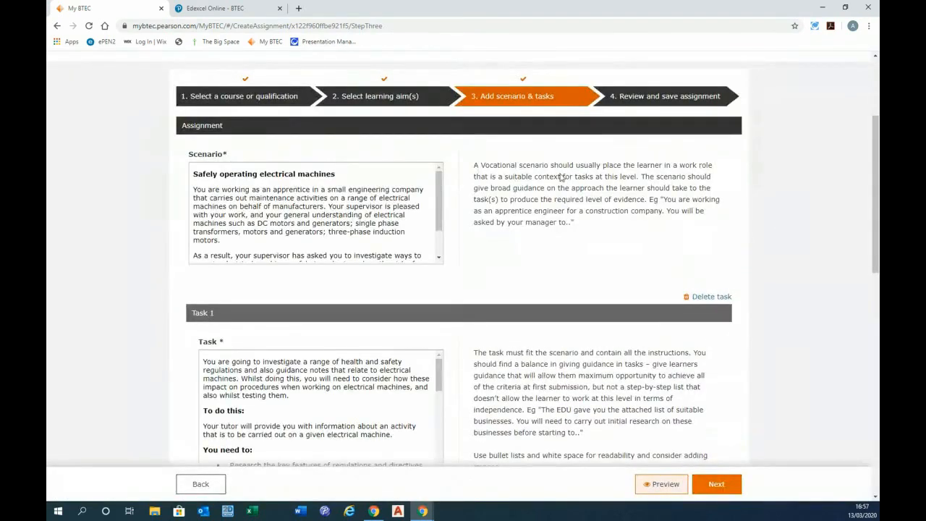
mouse_move(440, 202)
mouse_down()
mouse_move(439, 231)
mouse_move(439, 197)
mouse_up()
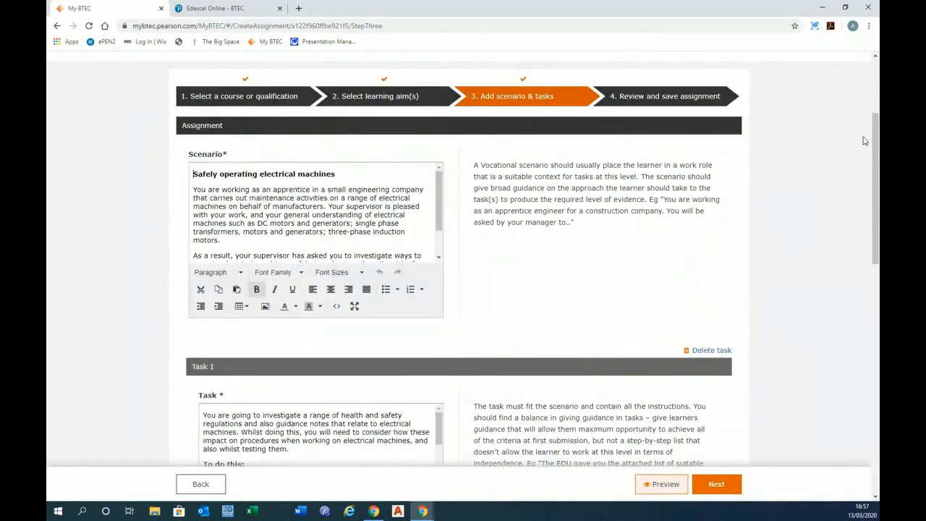
scroll(875, 138, down, 4)
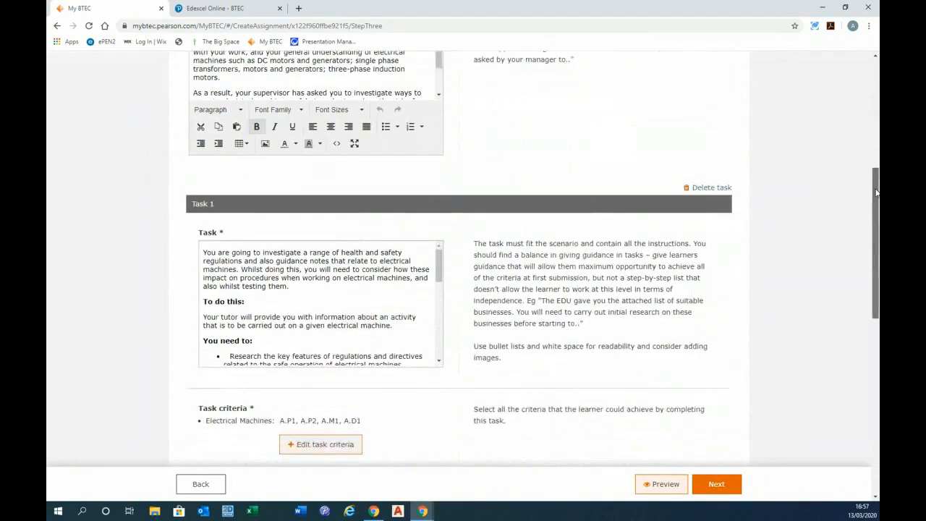
drag(439, 249, 443, 202)
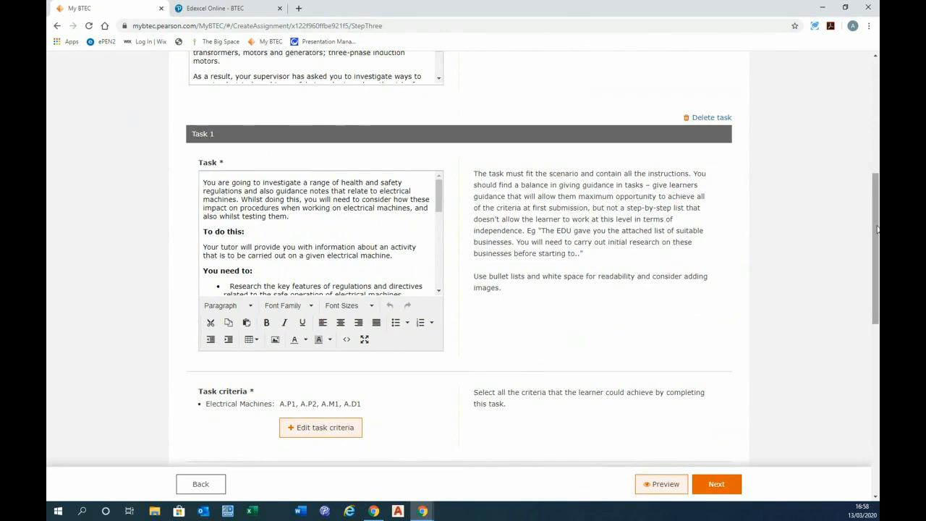
mouse_move(875, 237)
mouse_down()
mouse_move(875, 192)
mouse_move(877, 235)
mouse_up()
drag(876, 278, 875, 296)
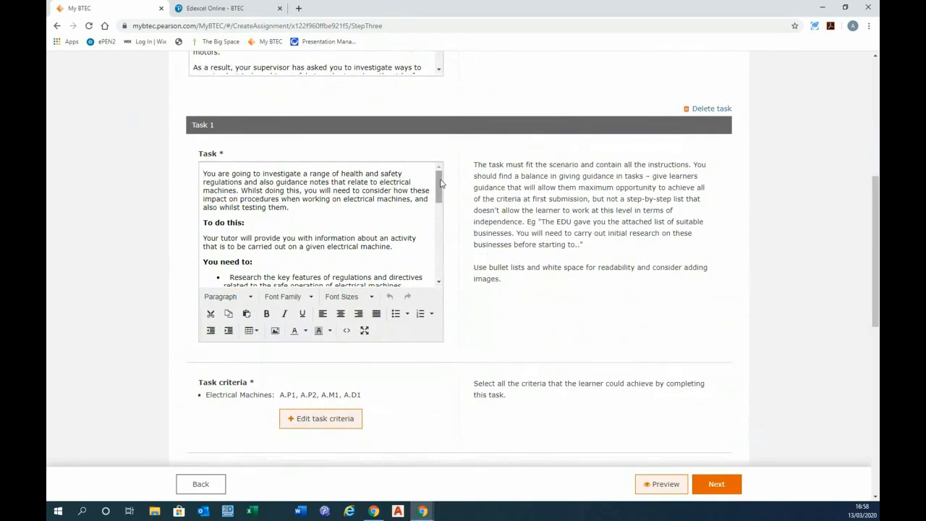
drag(439, 183, 449, 261)
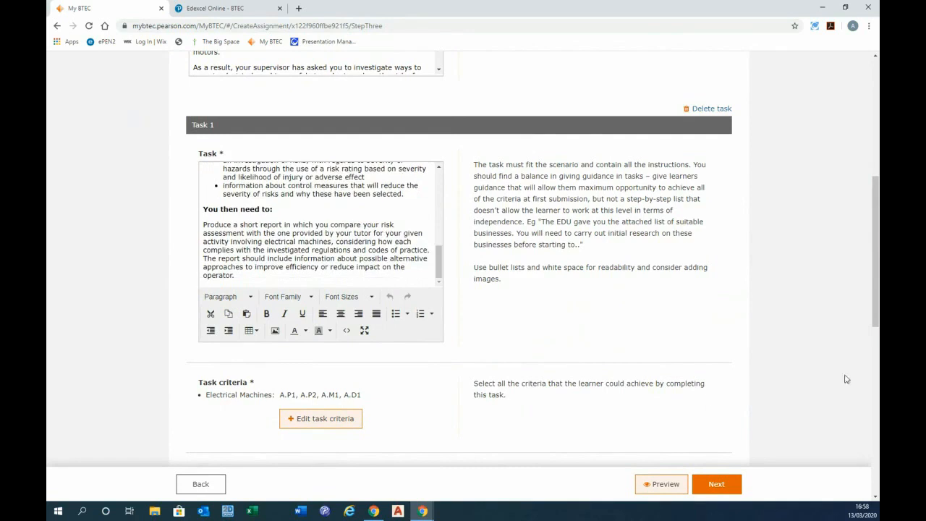
drag(876, 279, 878, 316)
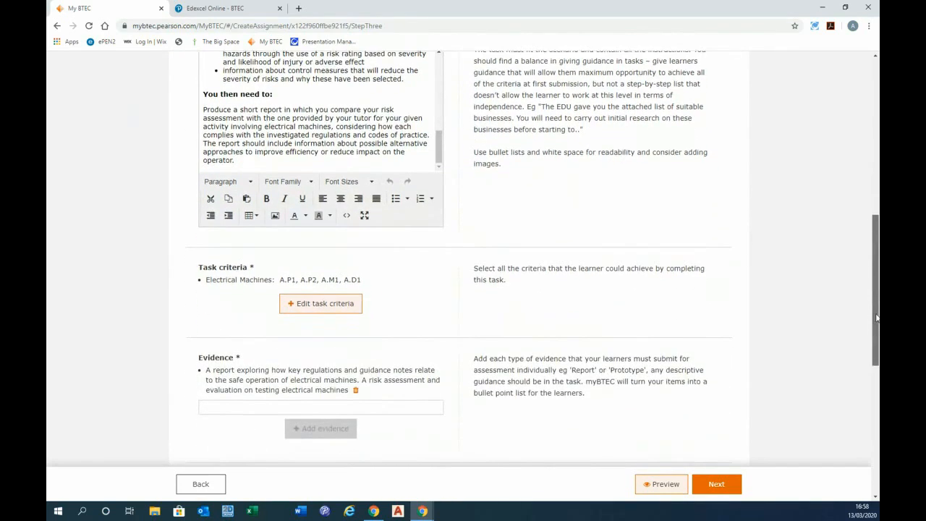
Step: Continue to the assignment review, check it through to the sources of information and start sending it to the IV for approval
click(716, 485)
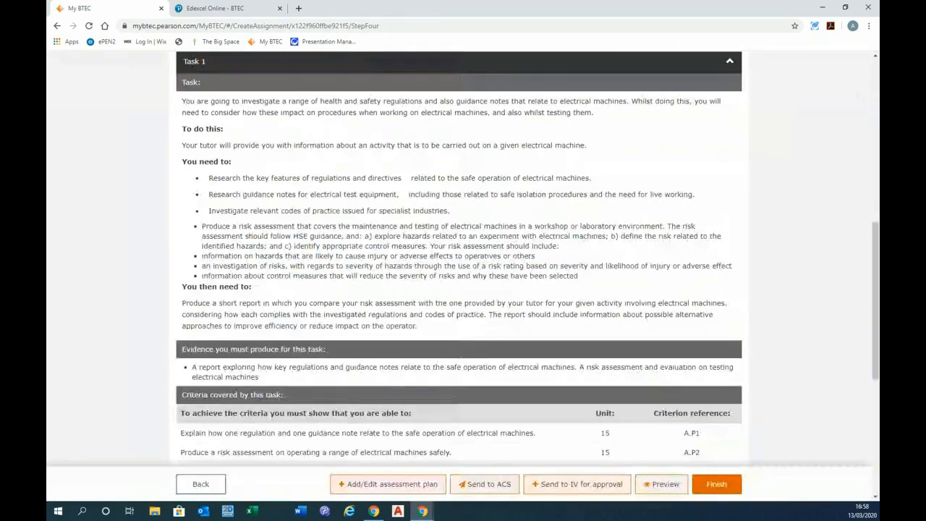
drag(876, 248, 878, 360)
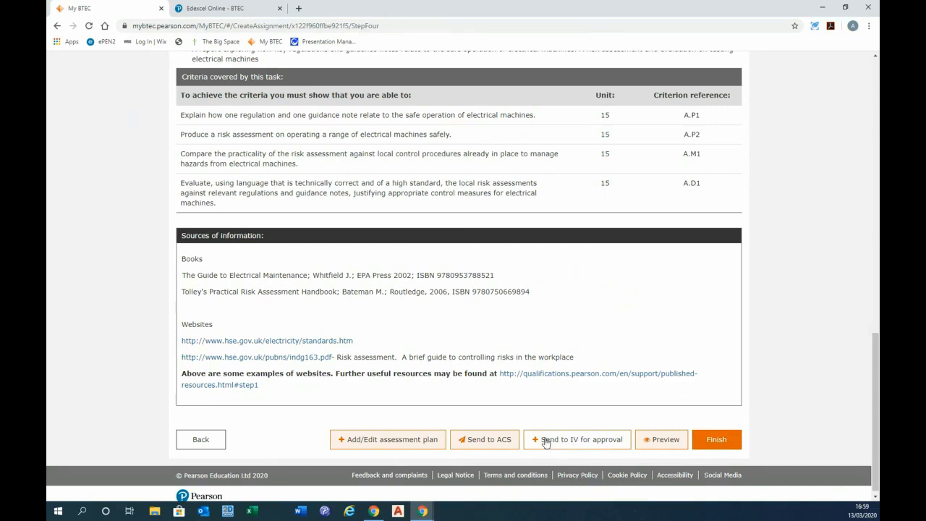
click(582, 445)
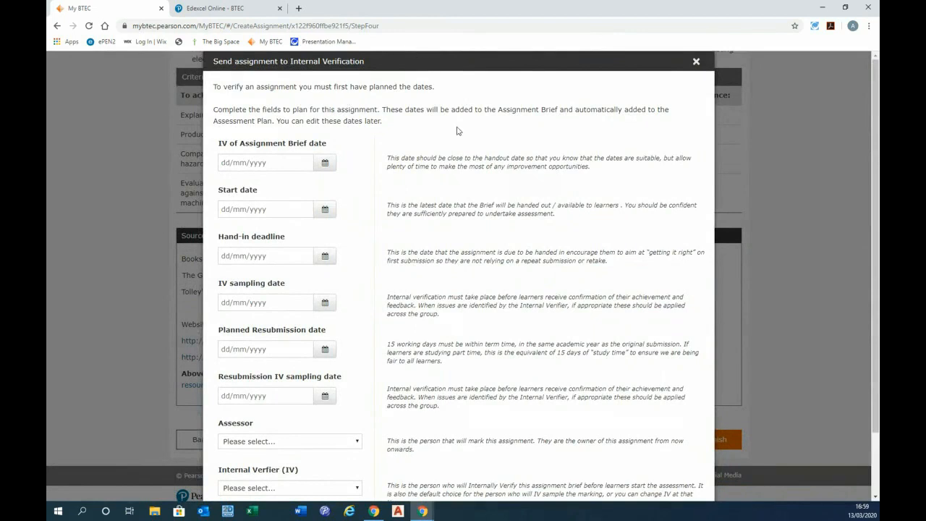
Step: Set the IV of Assignment Brief date to 01/12/2019 and the start date to 08/12/2019
click(325, 163)
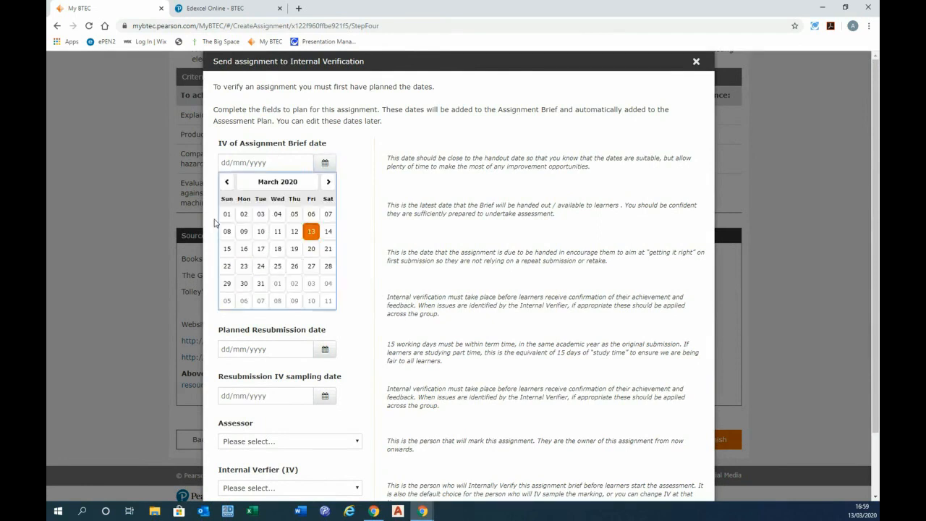
click(226, 183)
click(227, 183)
click(227, 182)
click(226, 214)
click(325, 209)
click(226, 278)
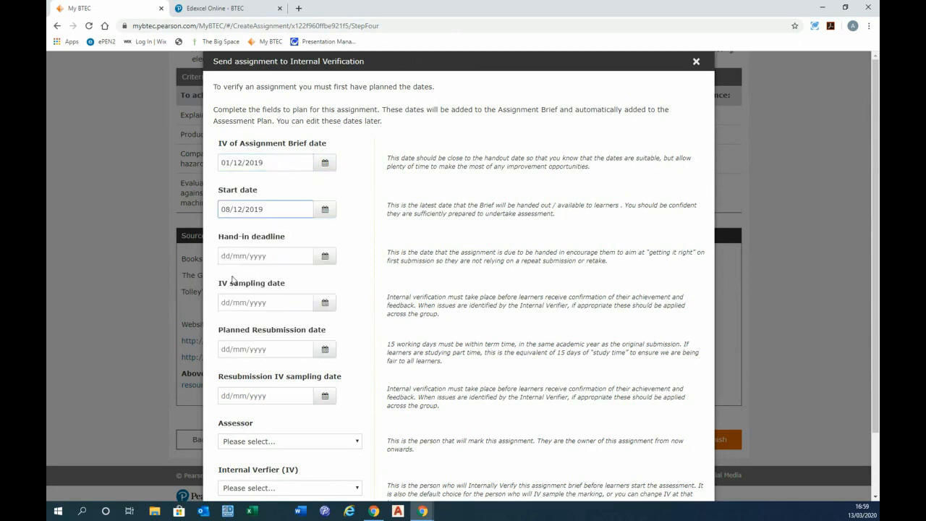
Step: Set the hand-in deadline to 15/12/2019 and the IV sampling date to 22/12/2019
click(325, 256)
click(227, 345)
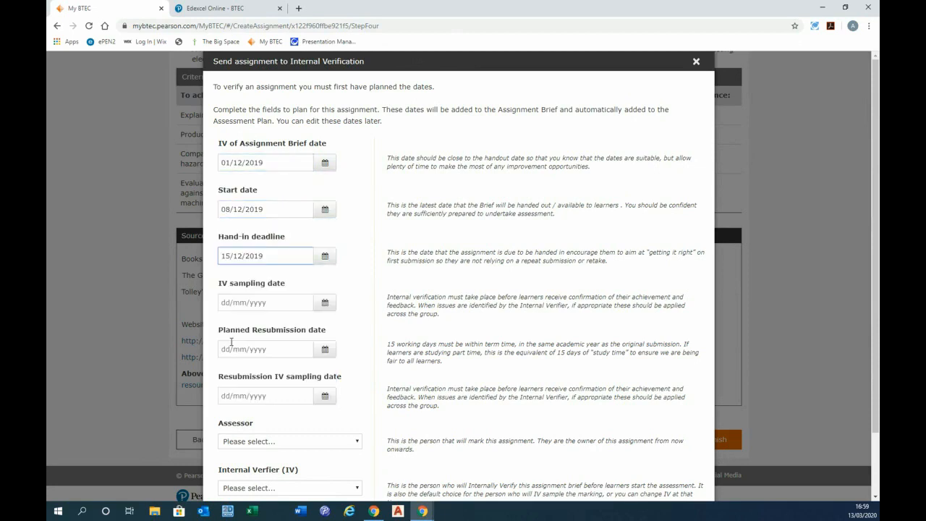
click(325, 303)
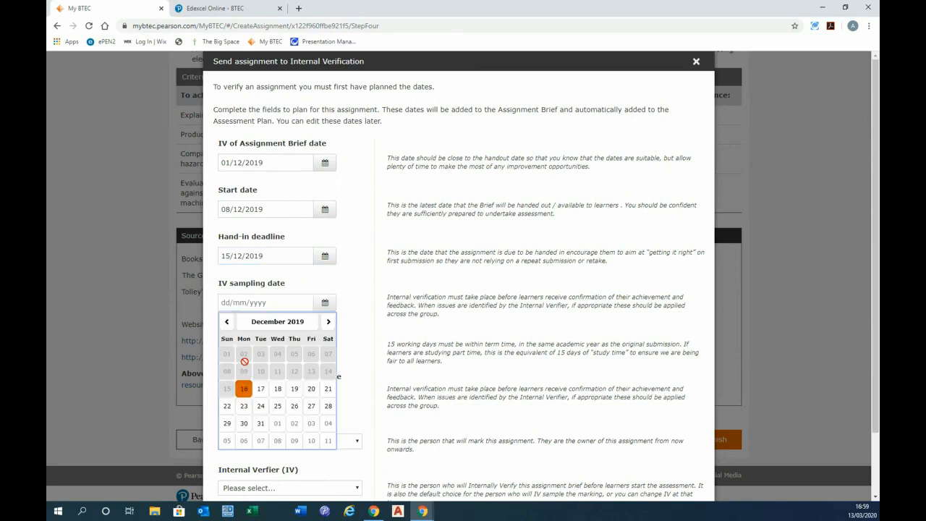
click(227, 409)
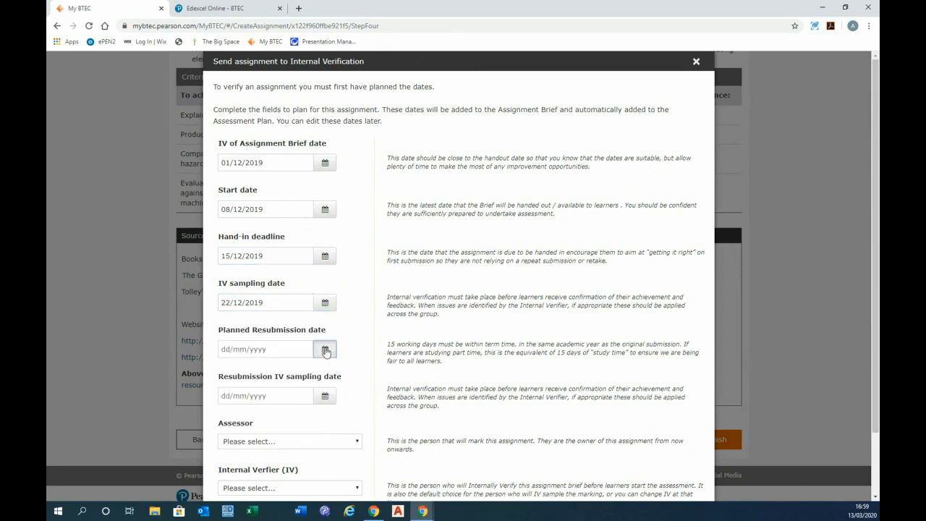
Step: Set the planned resubmission date to 29/12/2019 and the resubmission IV sampling date to 05/01/2020
click(325, 349)
click(227, 472)
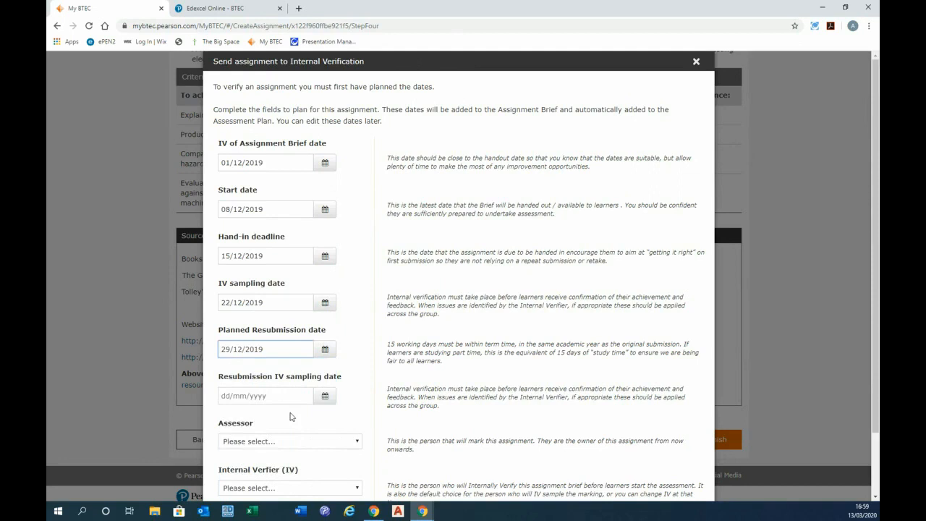
click(325, 396)
click(228, 492)
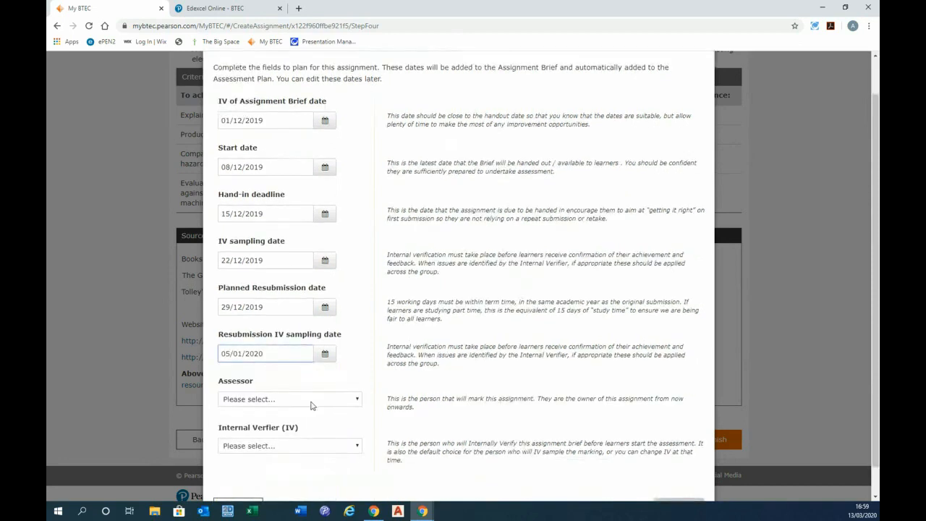
Step: Assign the course tutor's own account as assessor and IV Demo as internal verifier, and send the assignment for internal verification
click(359, 369)
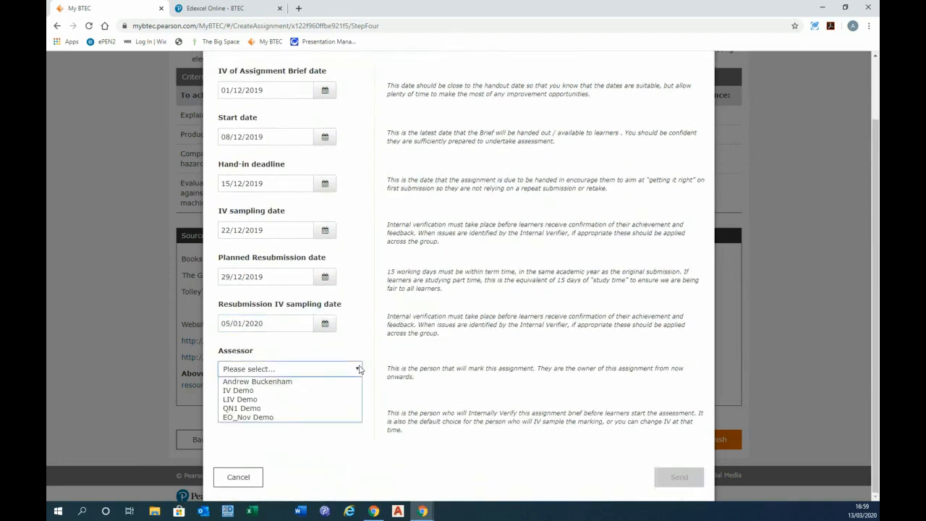
click(282, 381)
click(358, 417)
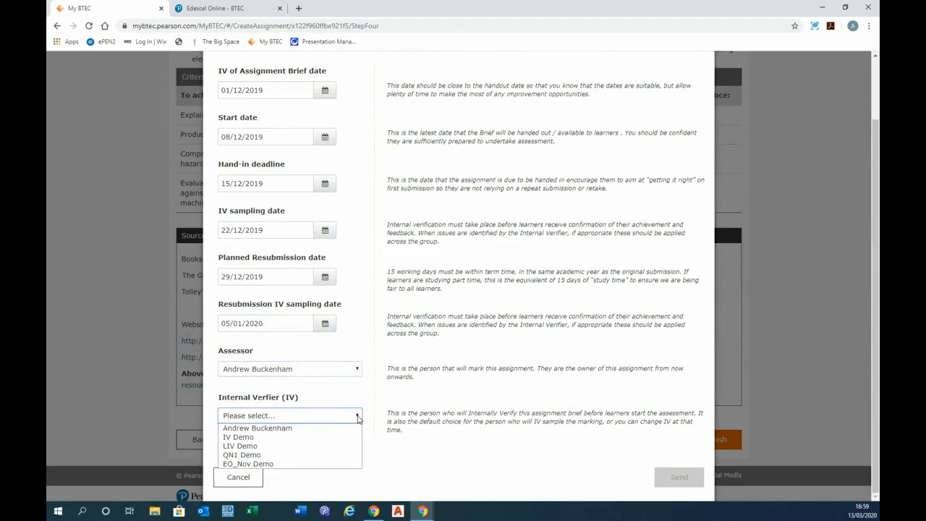
click(246, 437)
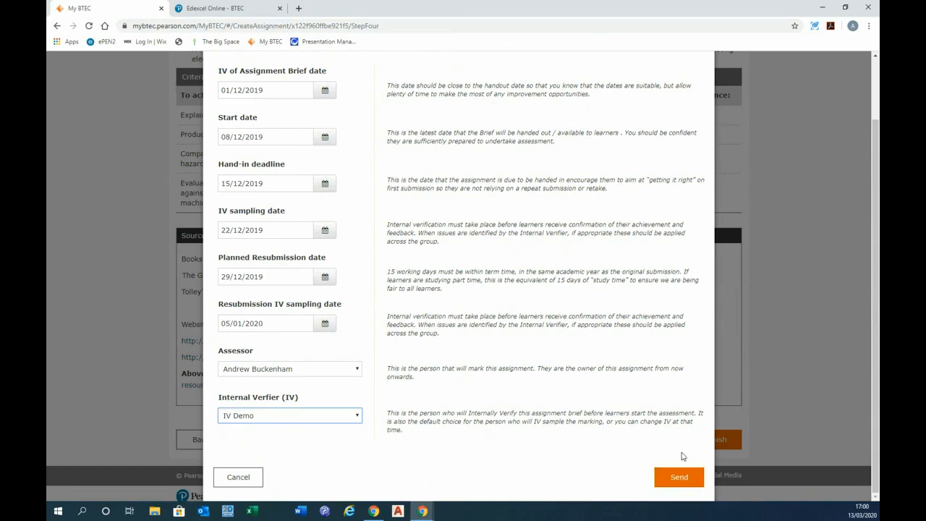
click(670, 481)
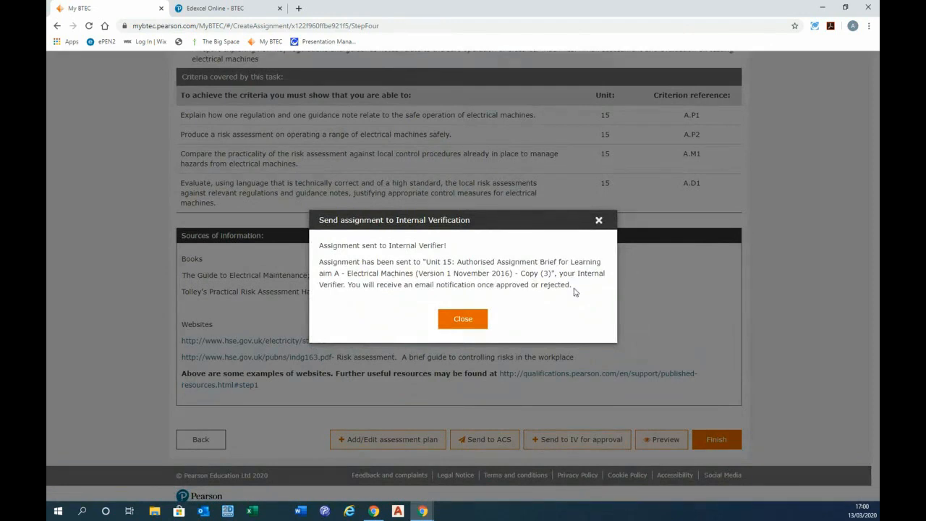
click(463, 320)
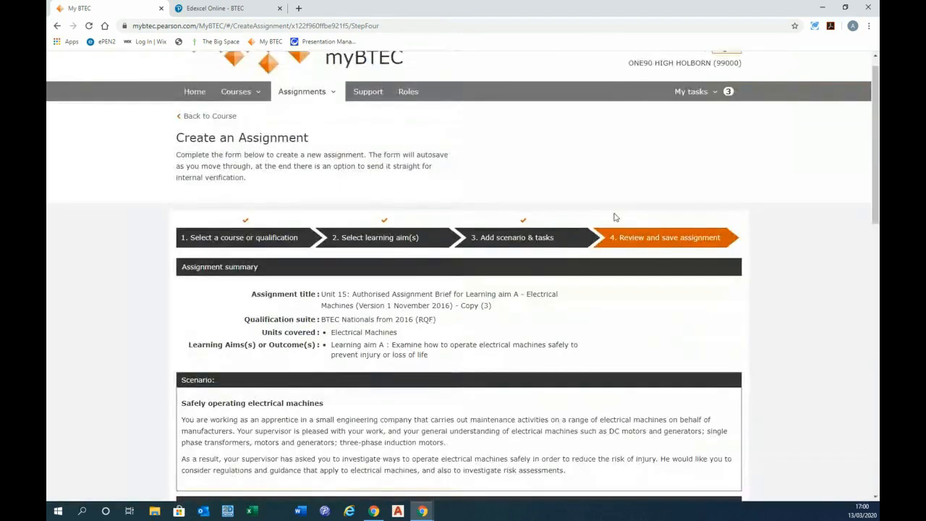
Step: Finish the assignment and check the status of the Unit 15 learning aim A brief among the course assignments
scroll(878, 147, down, 7)
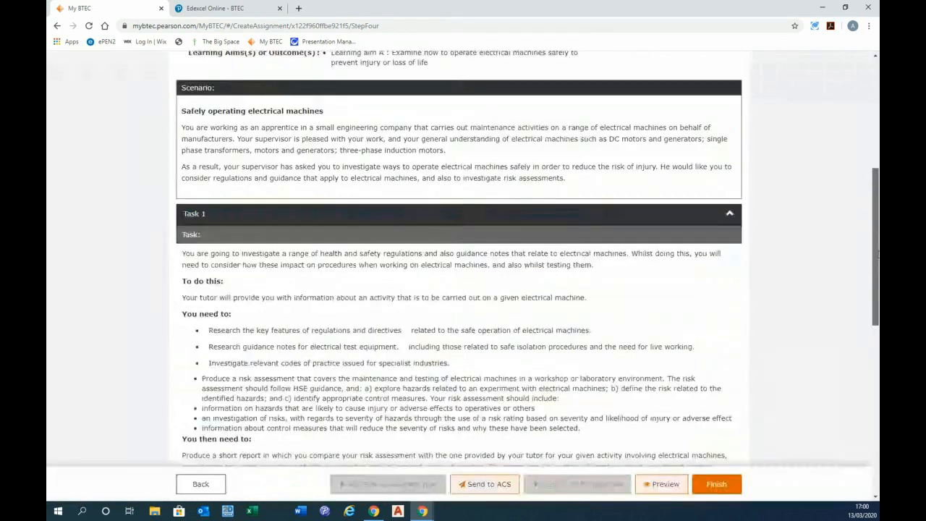
scroll(840, 424, down, 1)
click(716, 484)
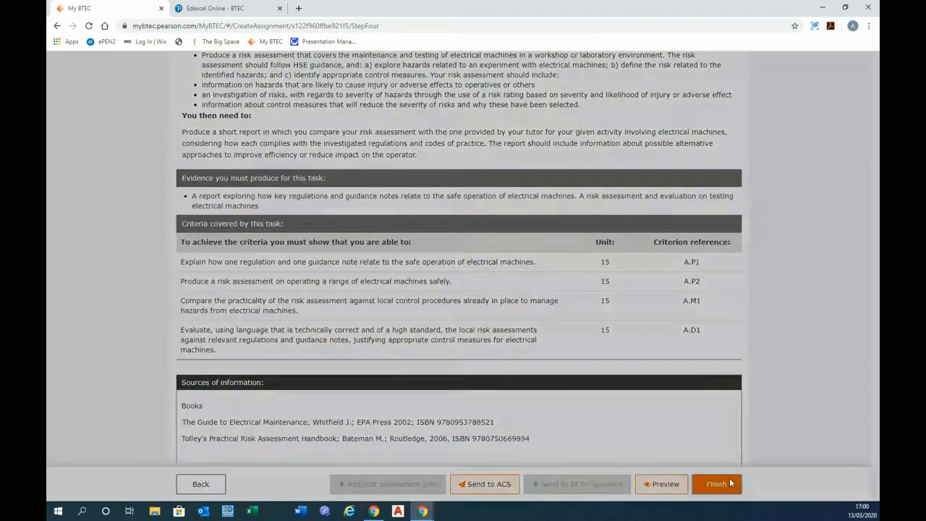
click(463, 305)
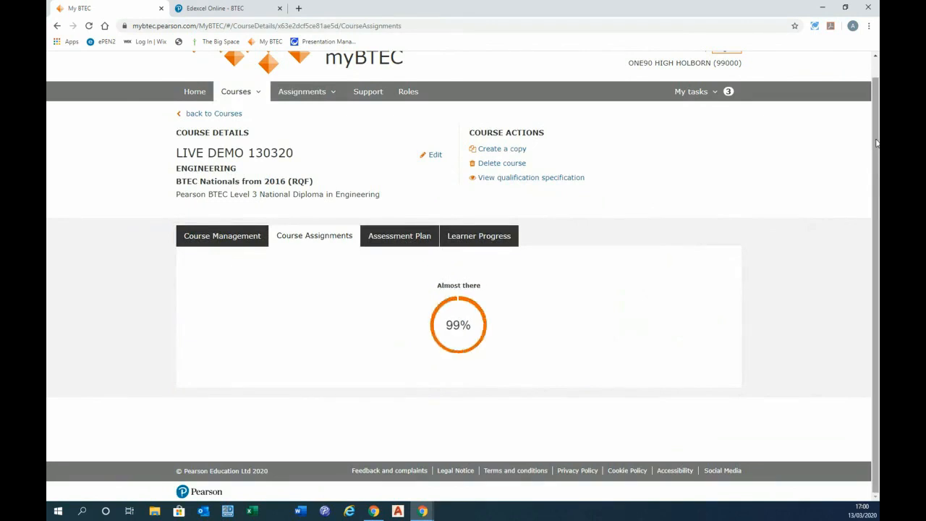
drag(876, 143, 876, 176)
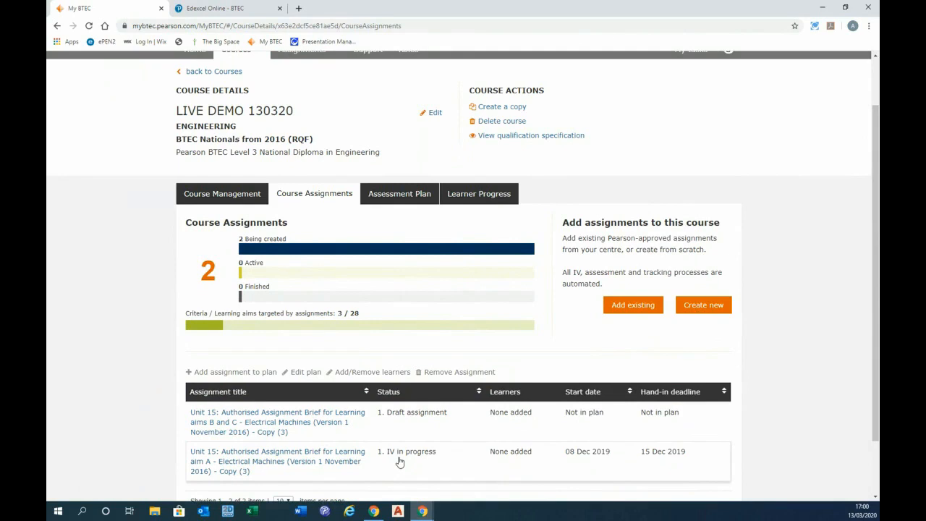
Step: Open the course's assessment plan and examine the planned Unit 15 entry and its dates
click(400, 194)
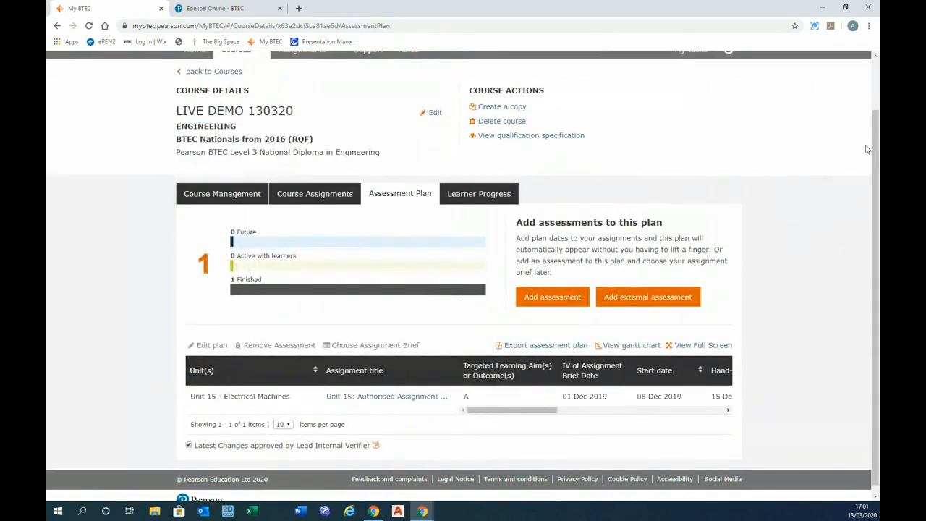
scroll(878, 148, down, 1)
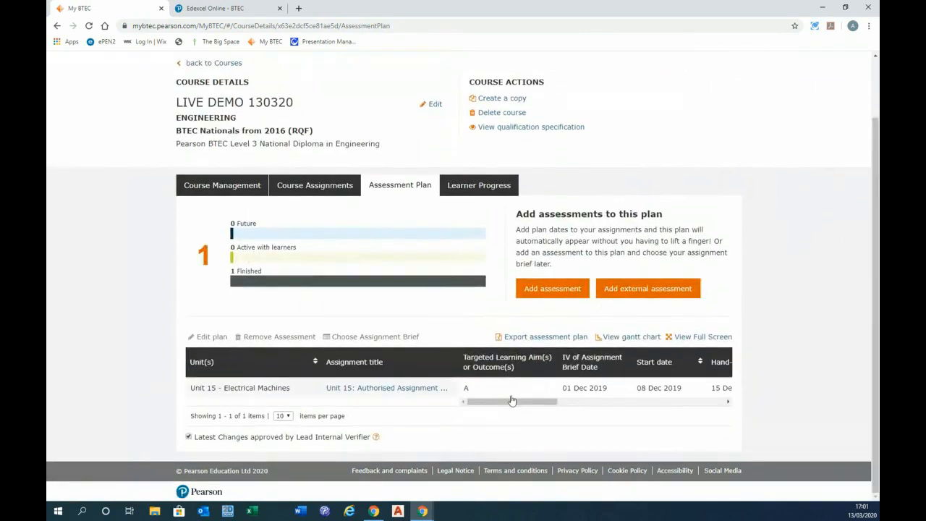
drag(505, 406, 480, 407)
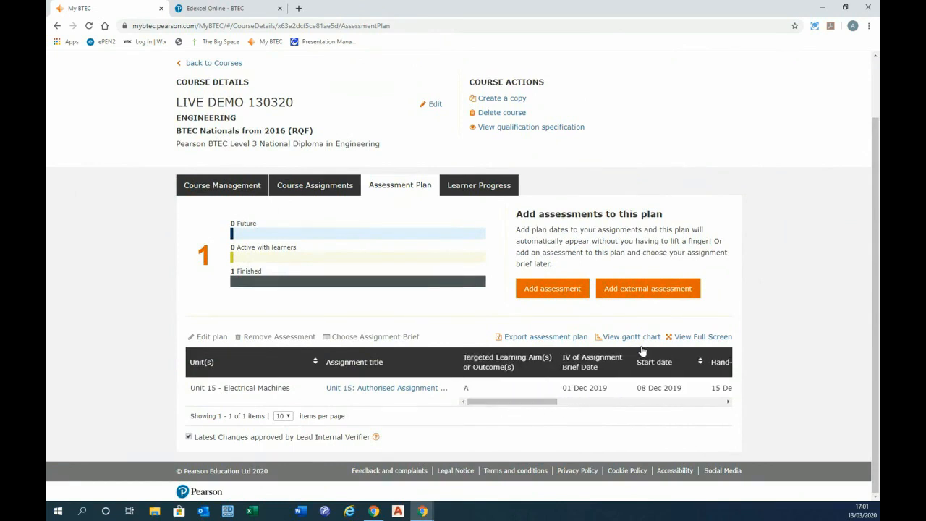
Step: View the assessment plan as a Gantt chart, browse its timeline in both directions and close it
click(620, 337)
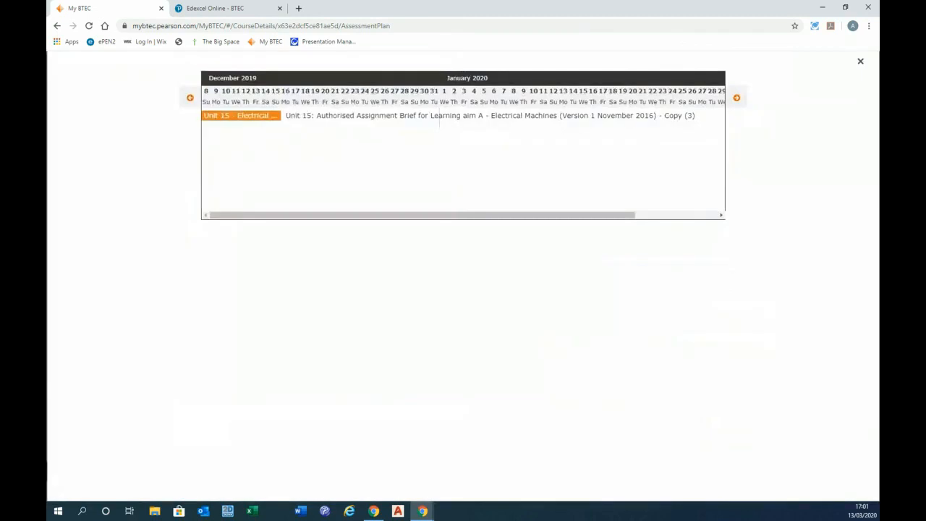
click(737, 98)
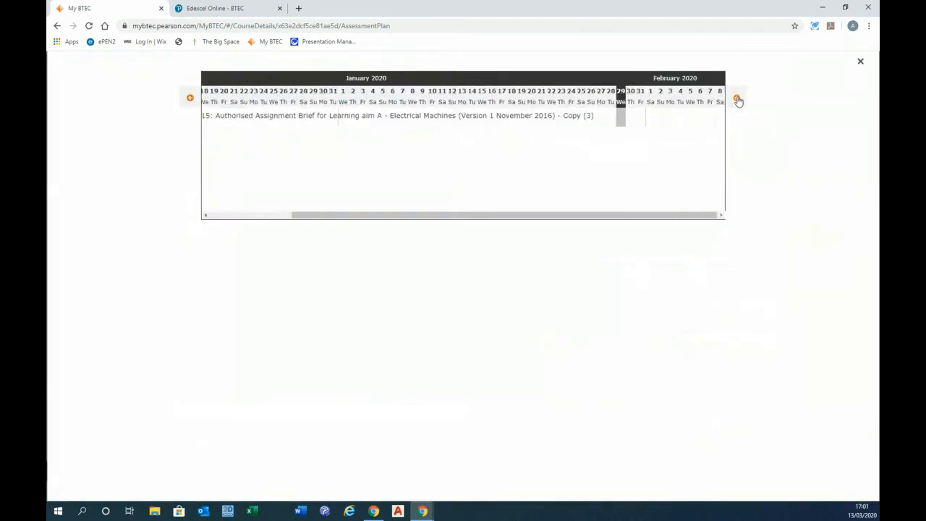
click(190, 99)
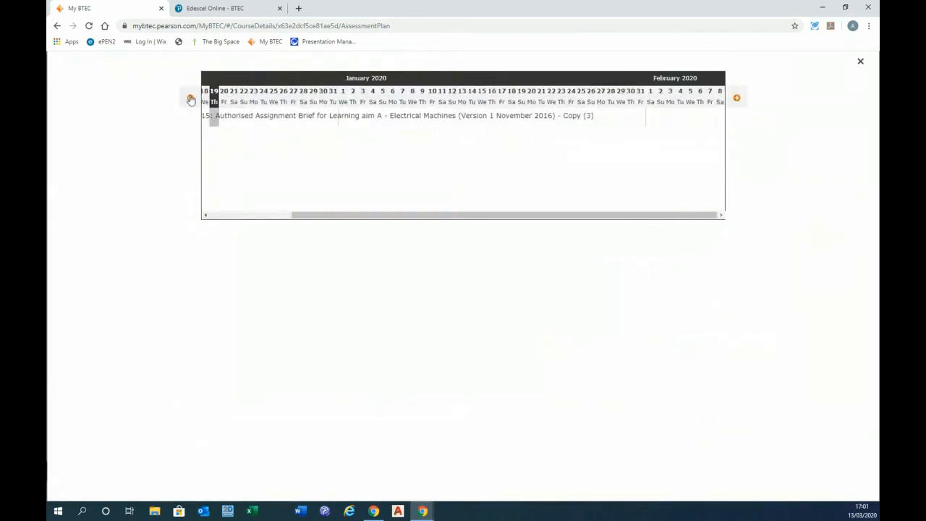
click(191, 99)
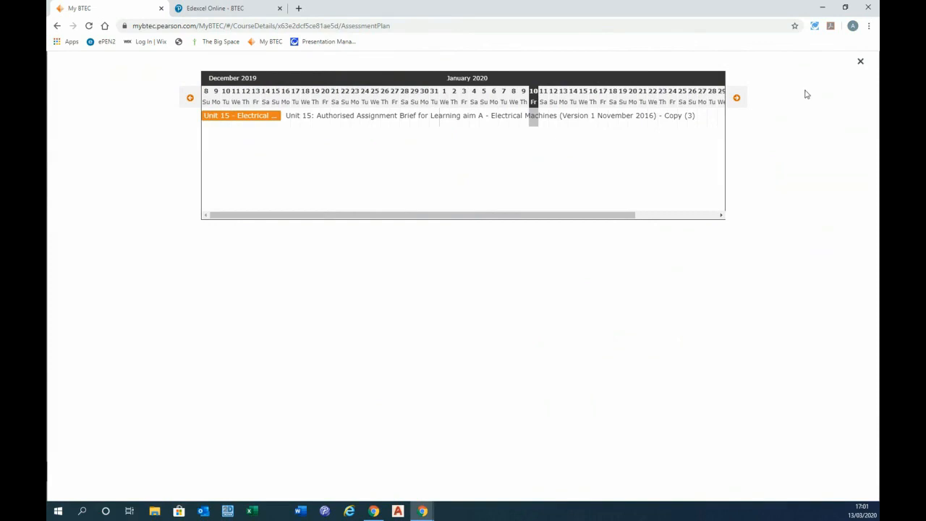
click(861, 62)
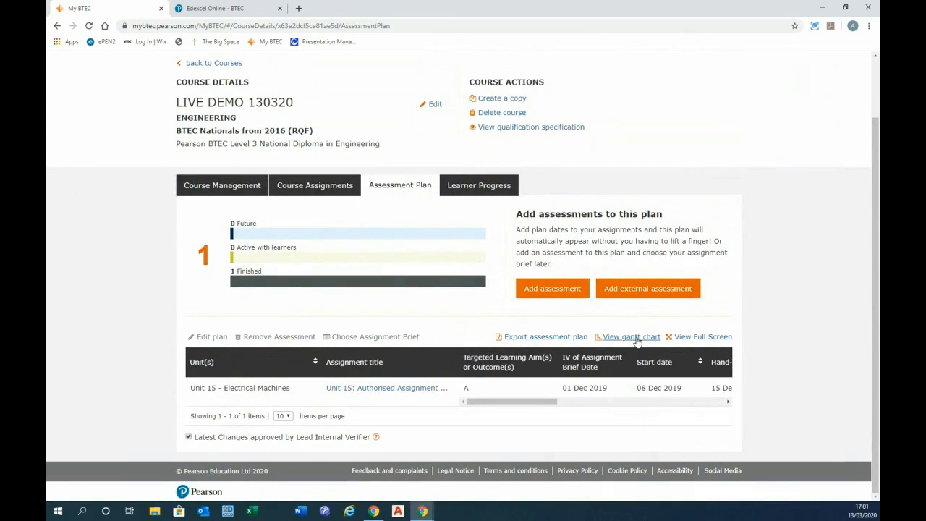
Step: Add an external assessment for Unit 1 - Engineering Principles to the plan with the examination date 24 June 2020
click(644, 290)
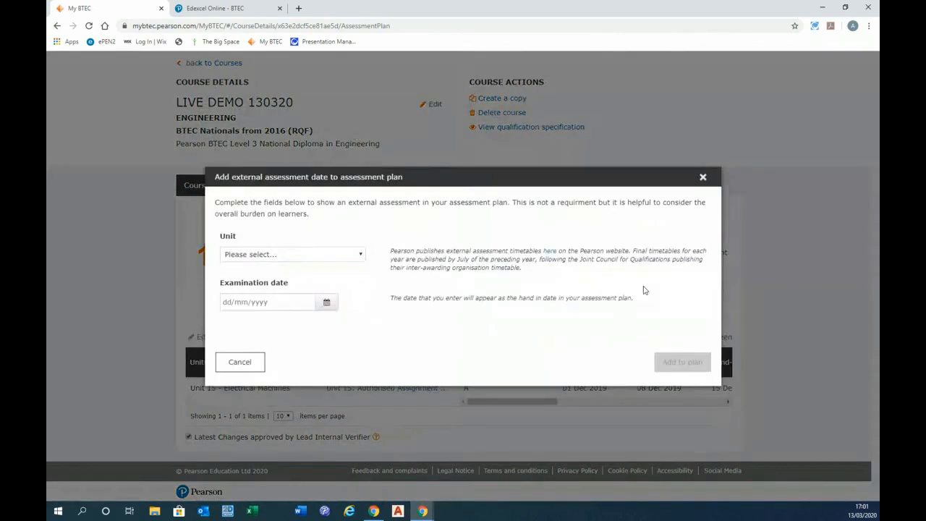
click(360, 256)
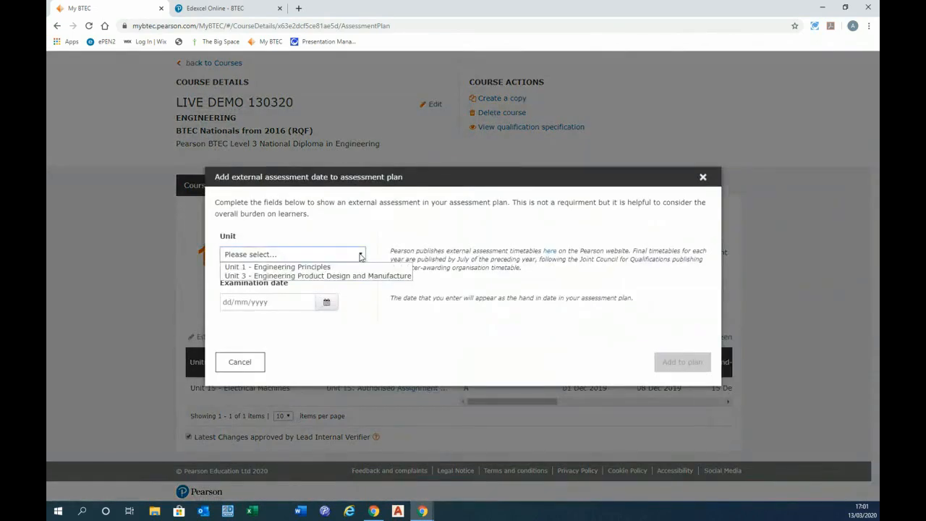
click(315, 268)
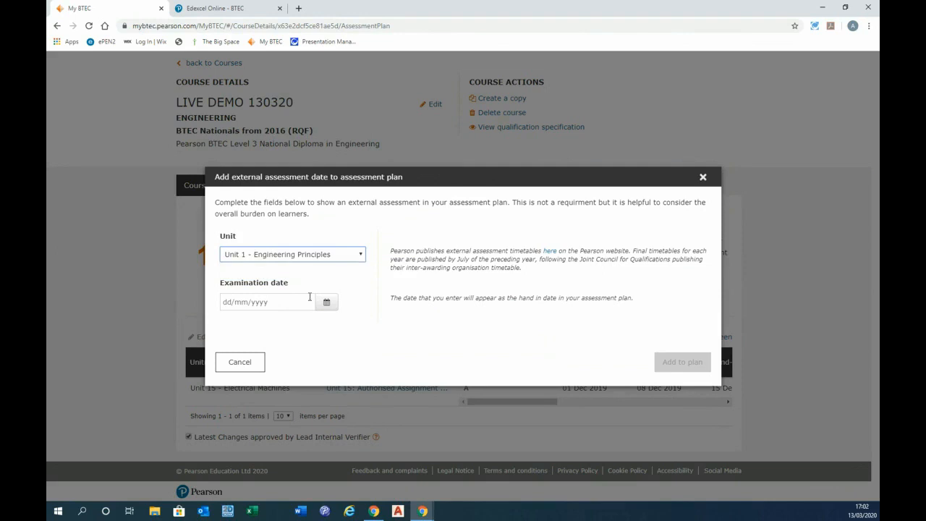
click(326, 302)
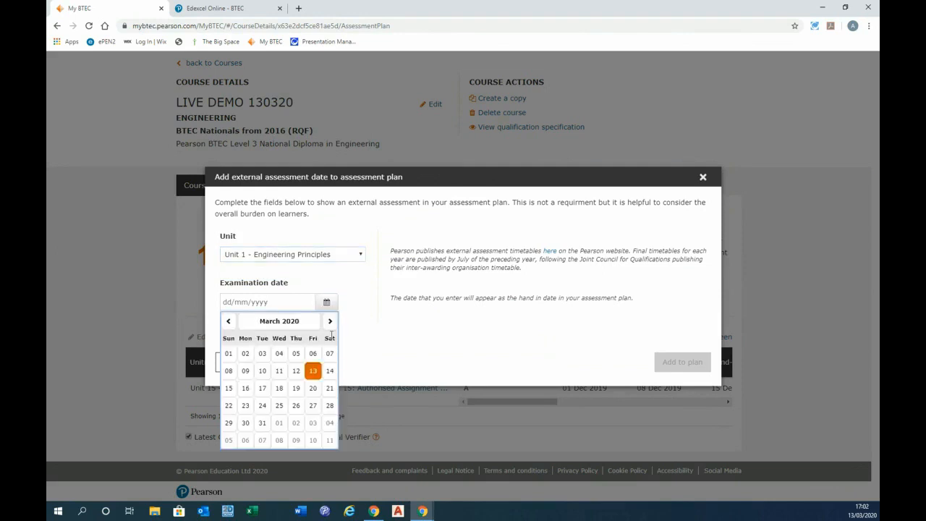
click(330, 321)
click(330, 321)
click(330, 321)
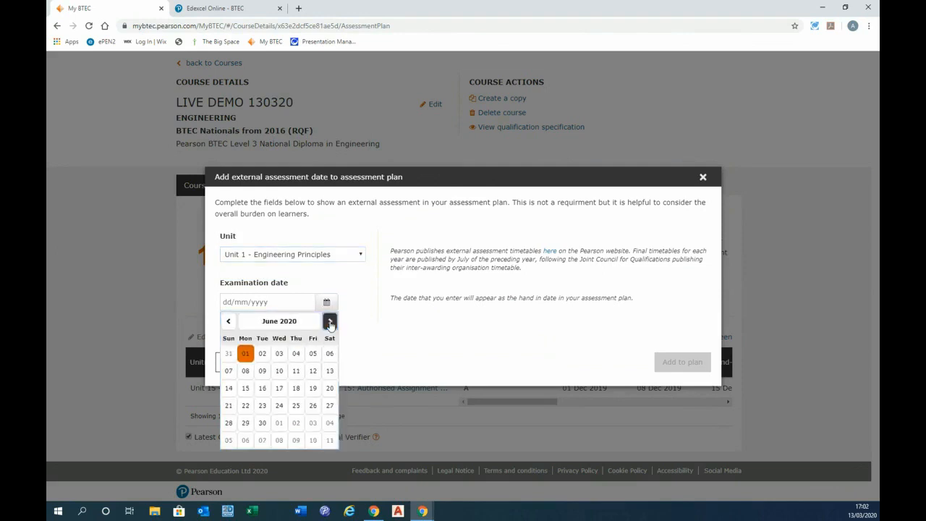
click(280, 406)
click(684, 364)
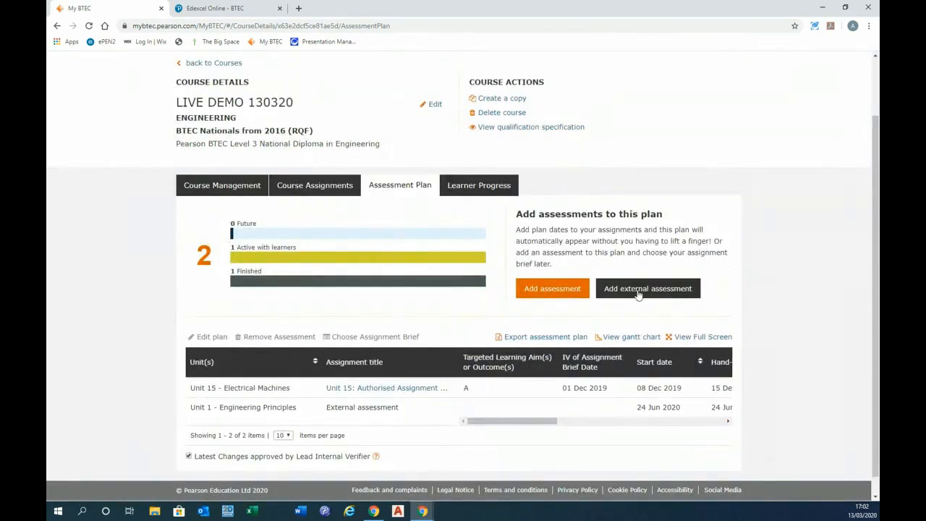
Step: Reopen the Gantt chart, inspect the external assessment in June 2020 and its unit details, and close the chart
click(621, 337)
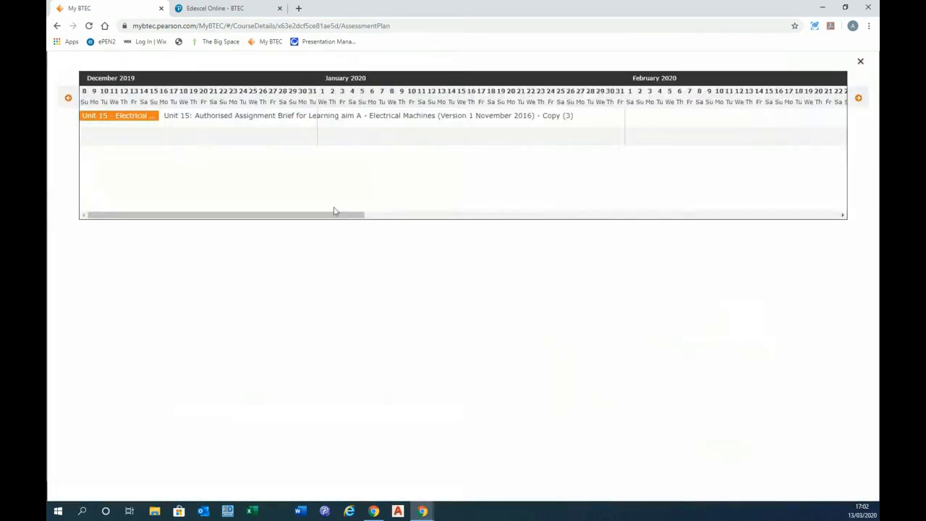
drag(326, 216, 834, 220)
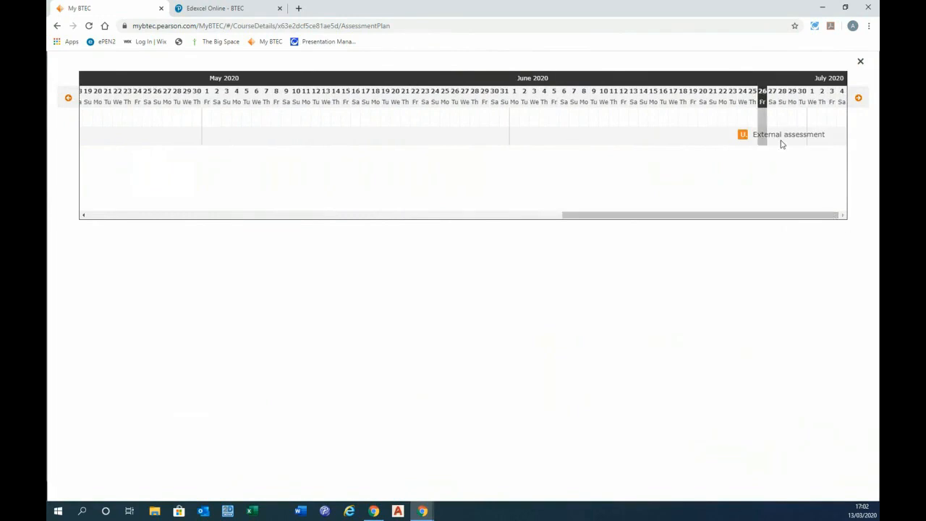
mouse_move(749, 140)
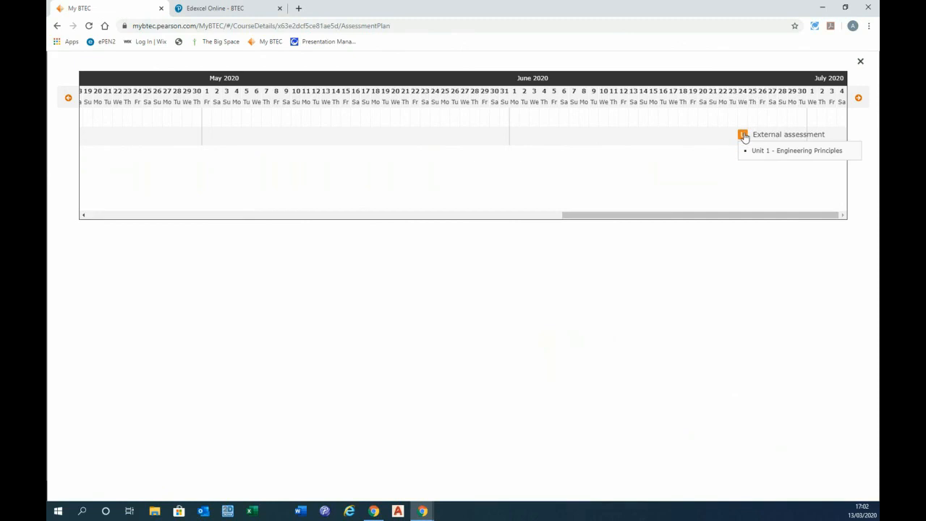
drag(724, 219, 317, 220)
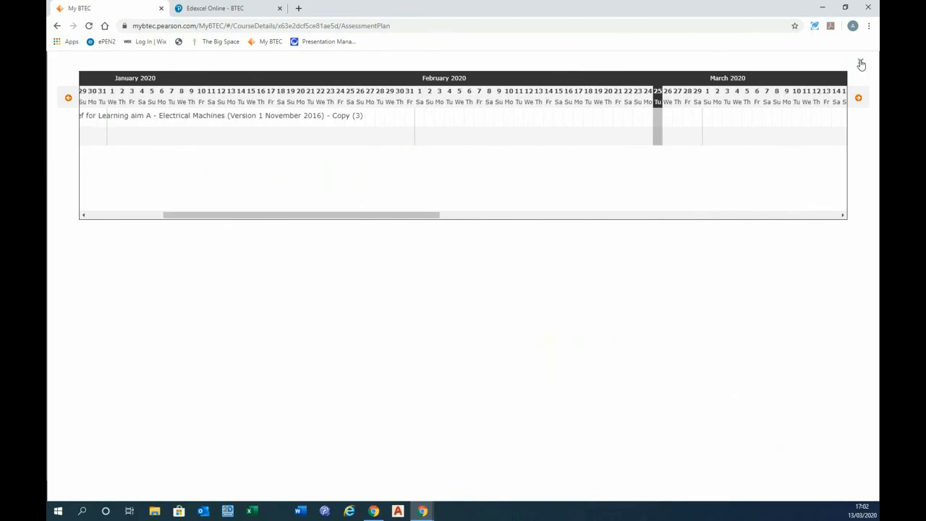
click(862, 65)
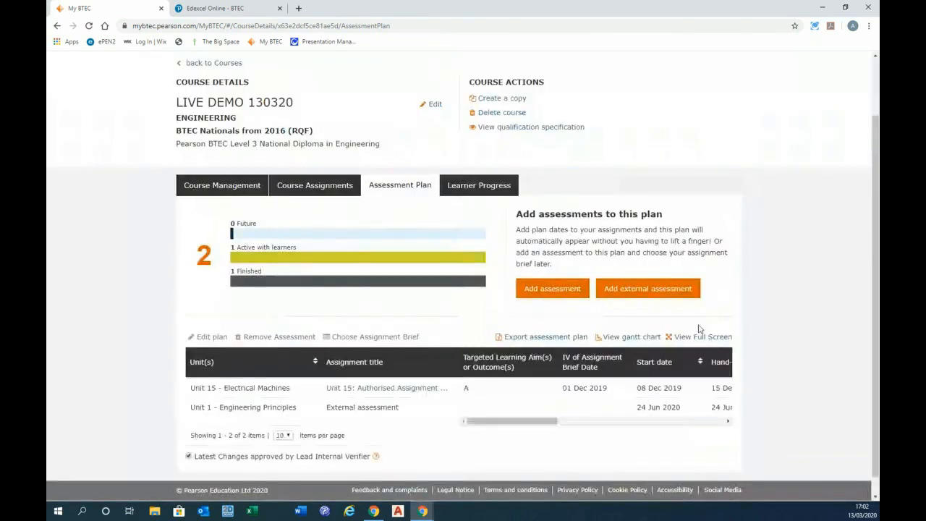
Step: View the assessment plan table in full screen, look over all its date columns and exit the full-screen view
scroll(579, 340, down, 1)
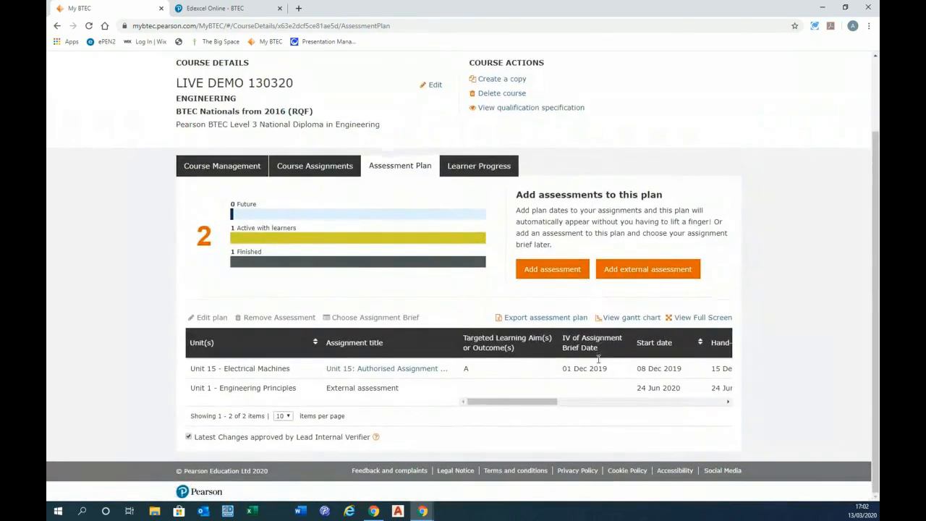
click(698, 319)
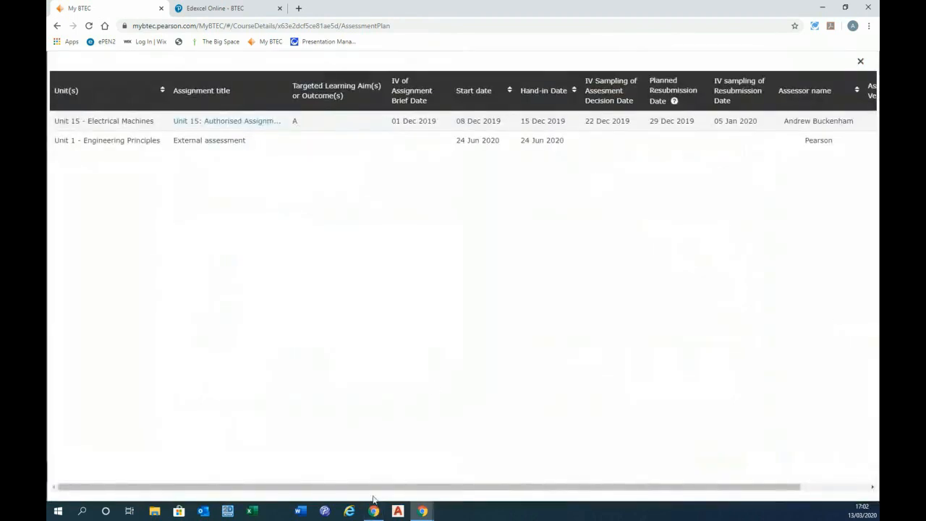
drag(379, 487, 291, 486)
click(859, 62)
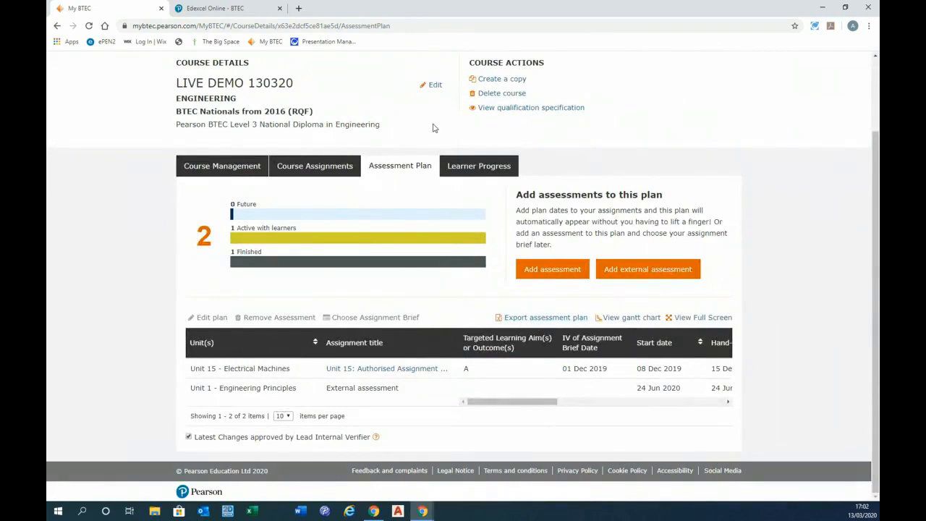
Step: Return to the course assignments, look over the list and log out of the current account
click(309, 168)
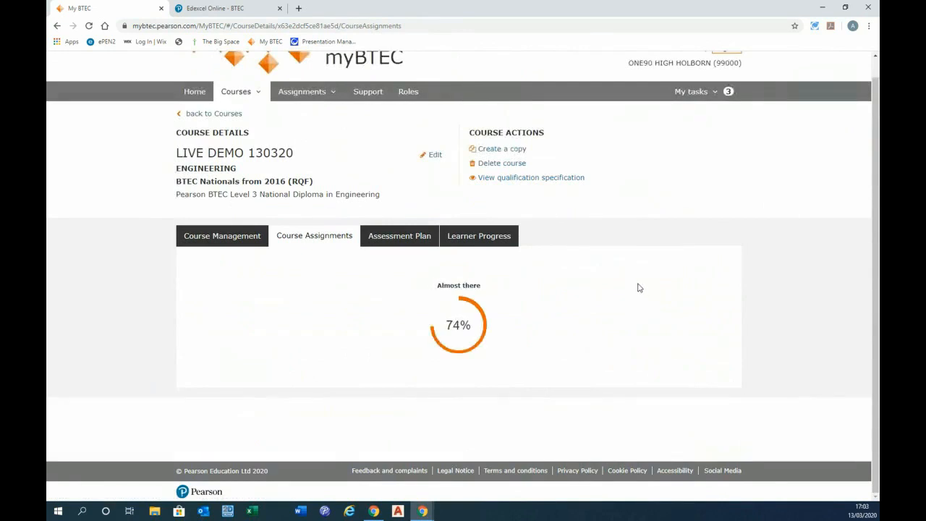
scroll(639, 288, down, 2)
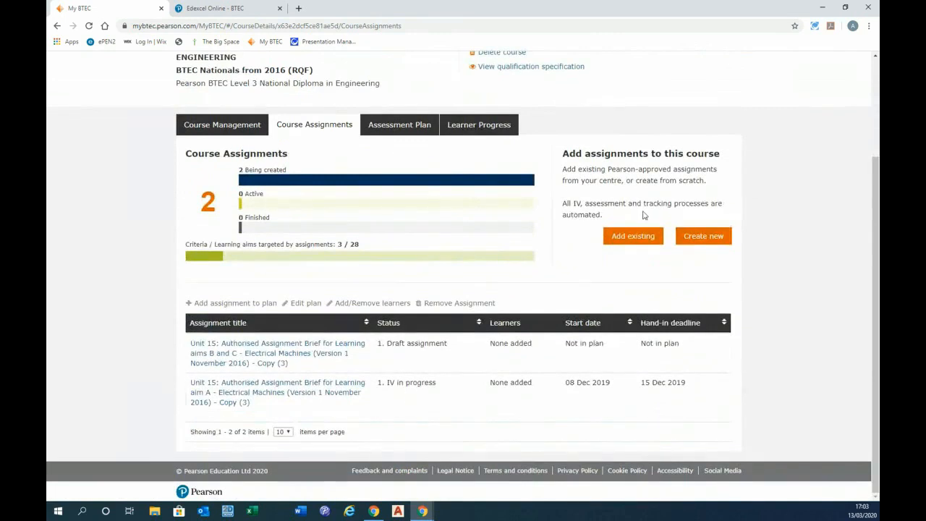
drag(876, 236, 876, 137)
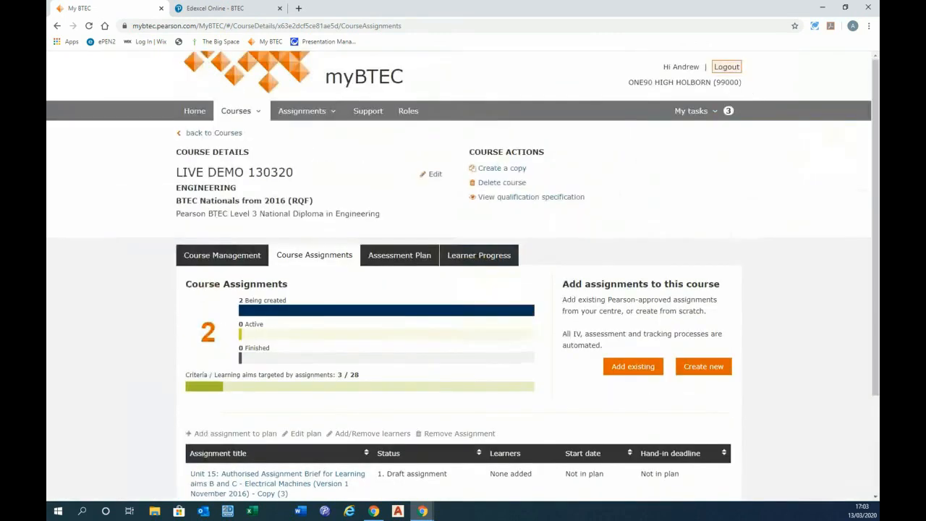
click(726, 67)
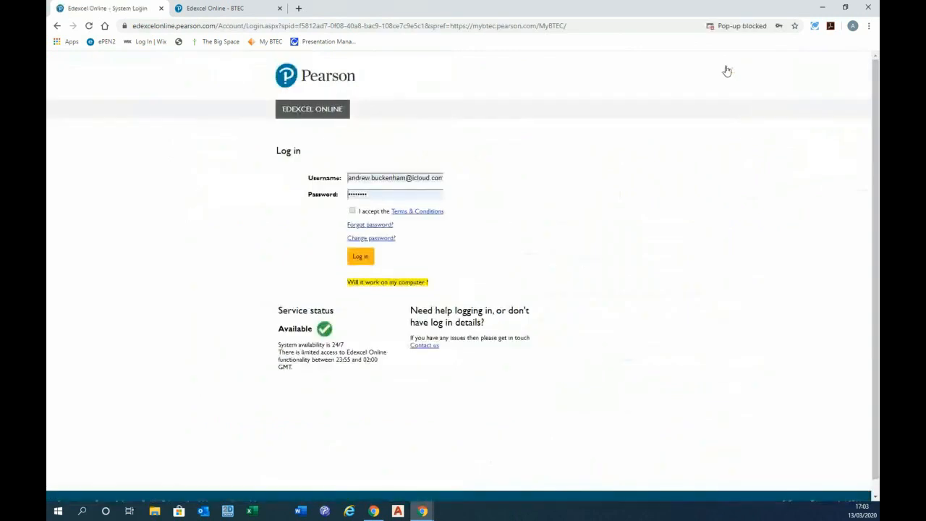
Step: Log in with the internal verifier's saved username and password, accepting the terms and conditions
click(368, 177)
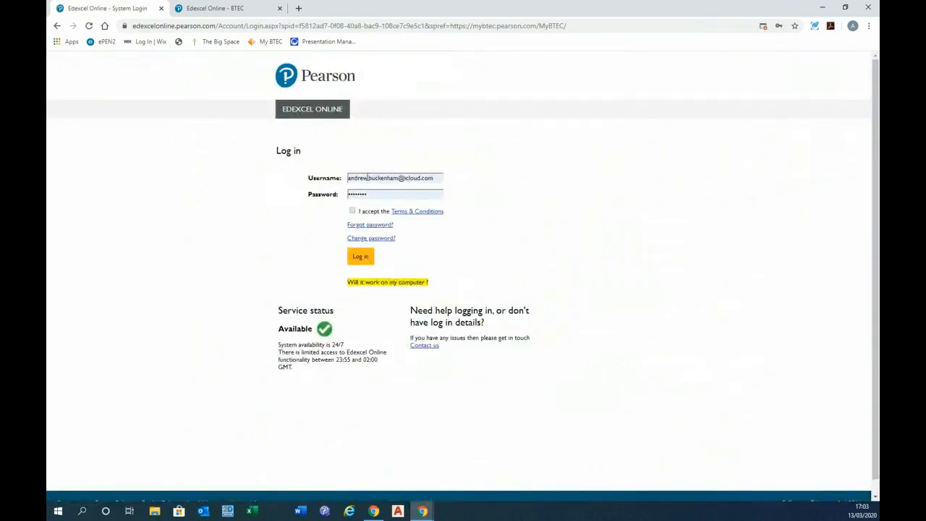
click(437, 178)
click(398, 292)
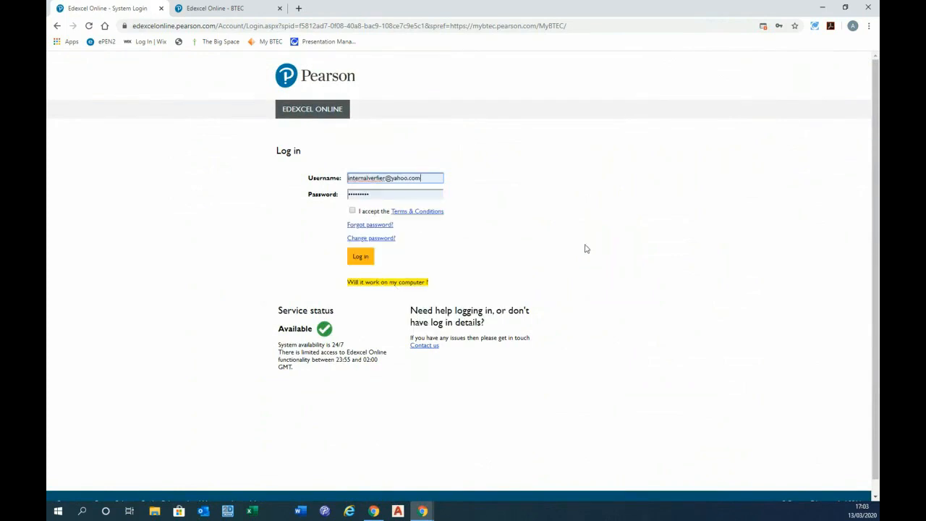
click(353, 210)
click(362, 257)
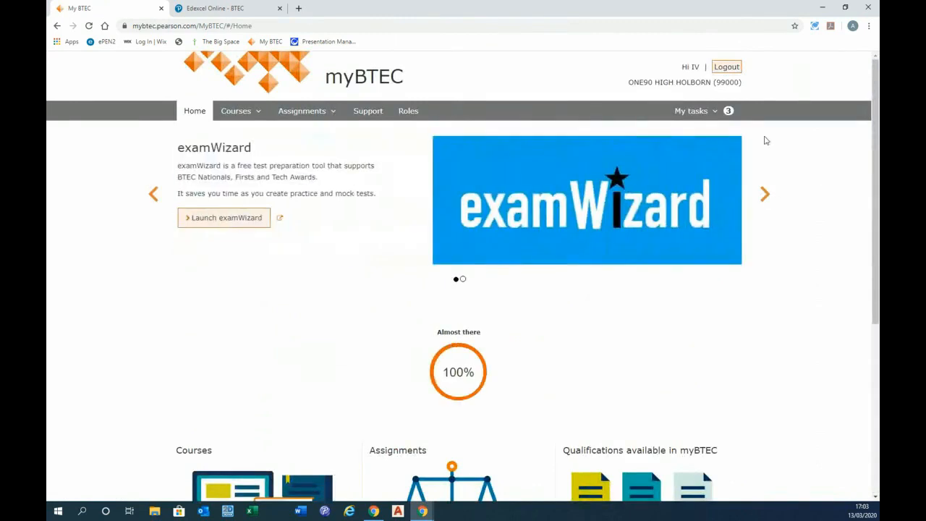
Step: Open the Unit 15 assignment review task dated 13 Mar 2020 from the pending tasks
click(716, 113)
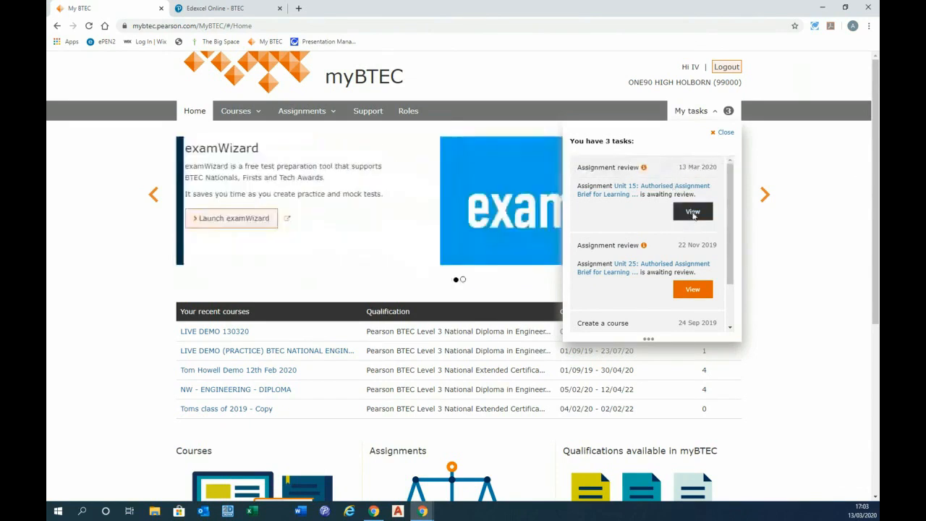
click(693, 212)
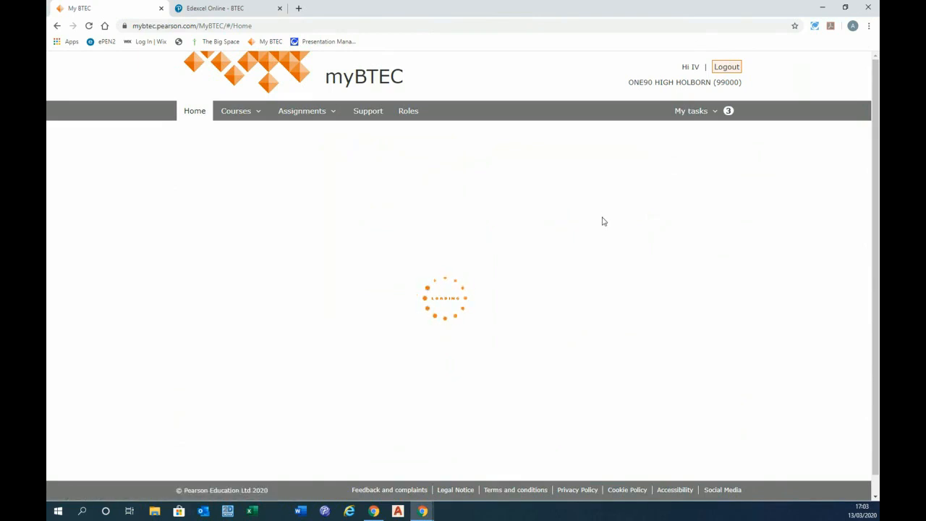
scroll(642, 279, down, 3)
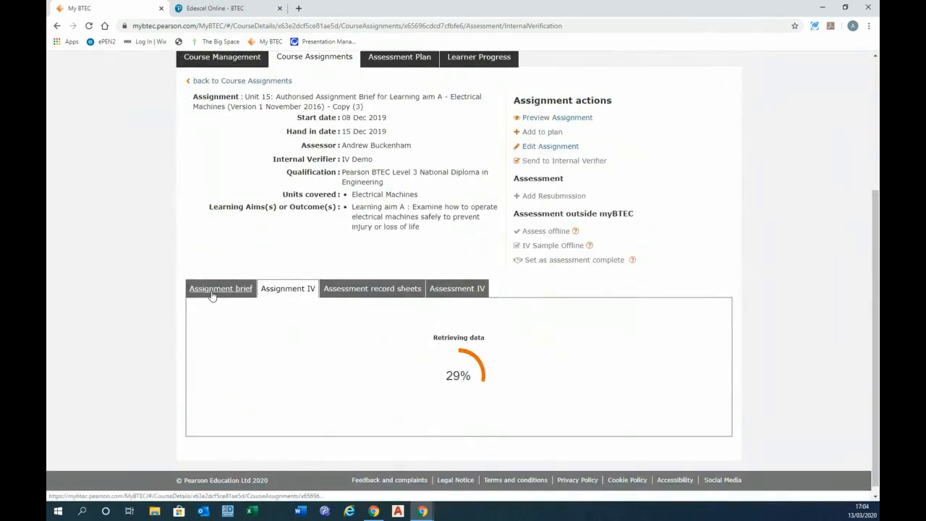
scroll(753, 282, up, 2)
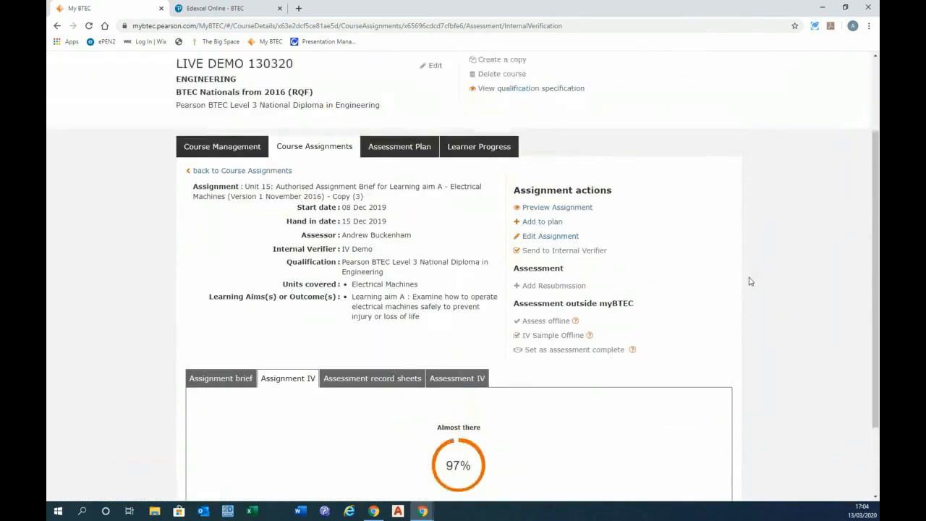
Step: Examine the internal verification form's brief type options, checklist questions and comment fields
scroll(750, 282, down, 5)
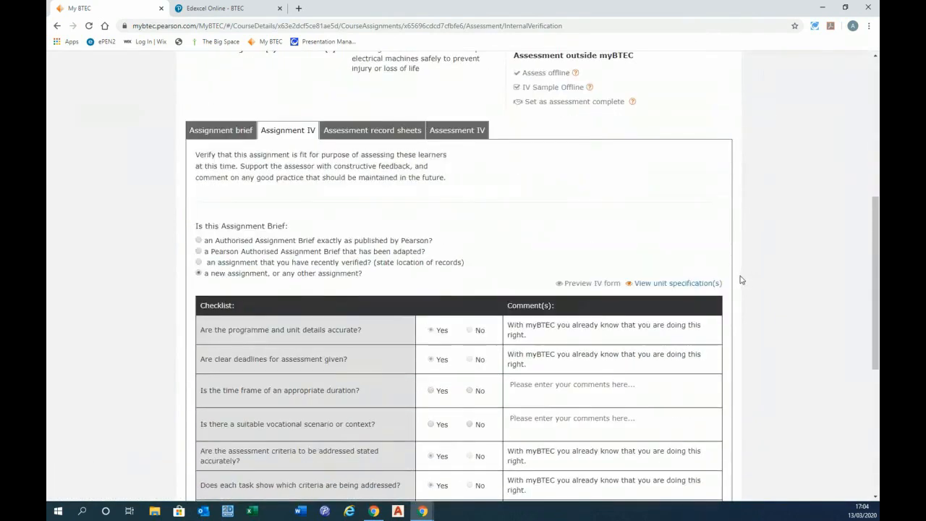
scroll(745, 279, down, 1)
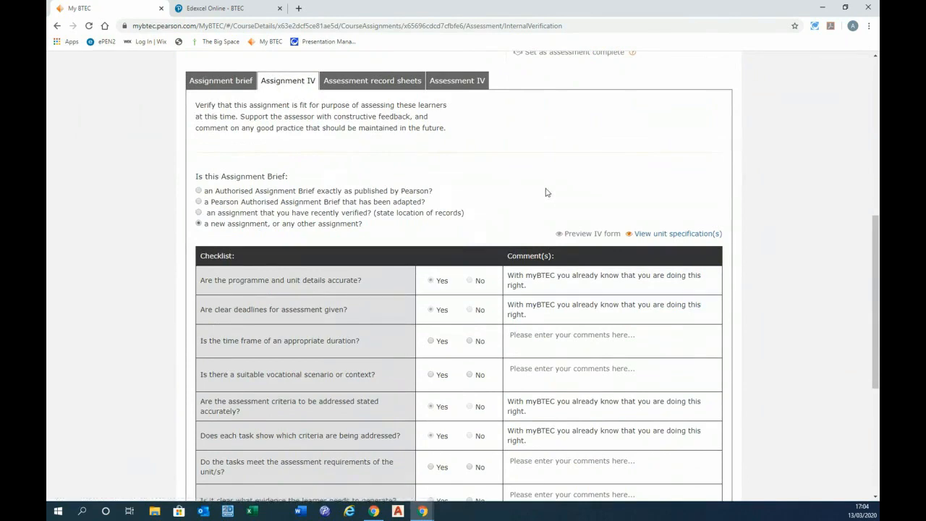
scroll(548, 192, down, 2)
scroll(796, 283, down, 2)
scroll(825, 278, up, 2)
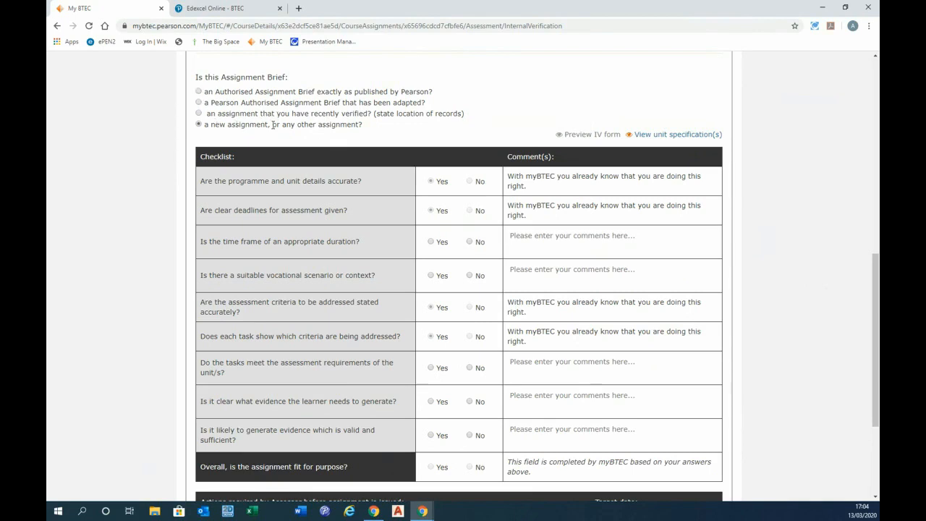
scroll(517, 169, down, 1)
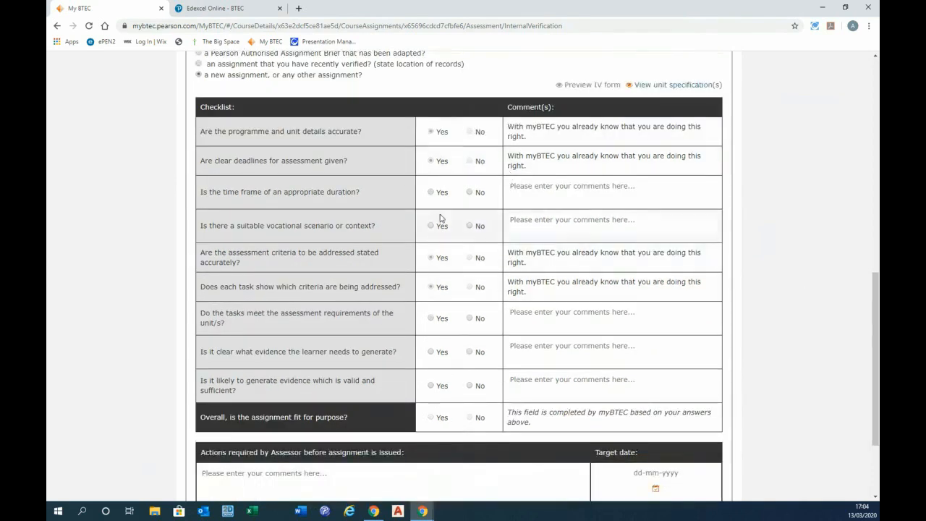
scroll(383, 153, up, 1)
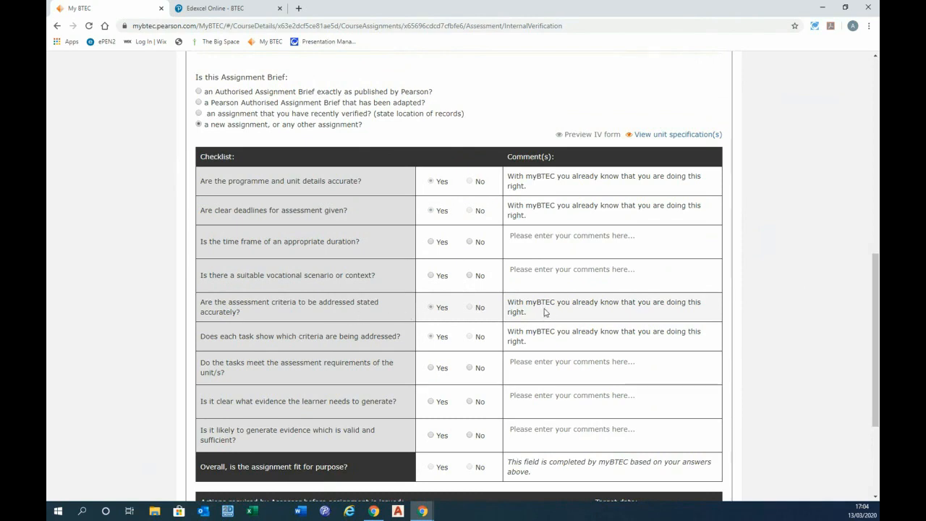
Step: Try the recently verified, adapted and authorised-as-published brief types in the internal verification form
click(199, 115)
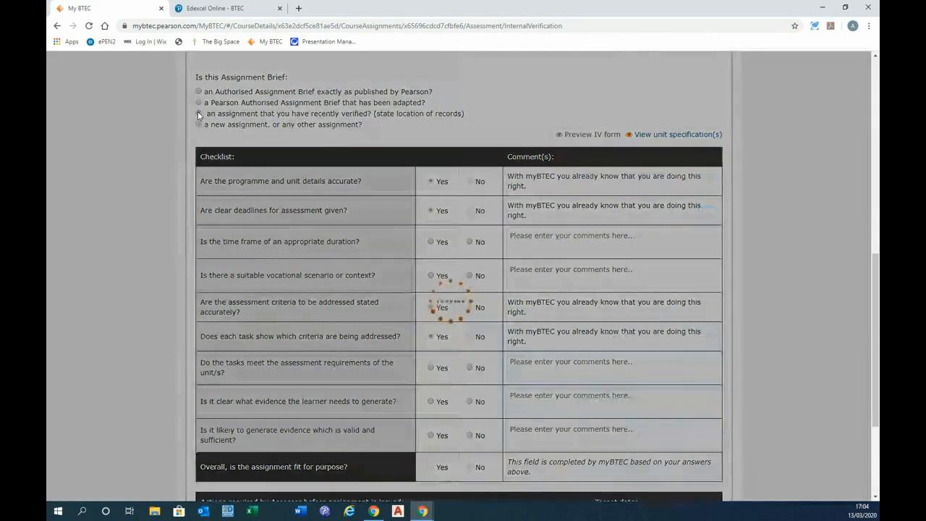
click(198, 102)
click(199, 92)
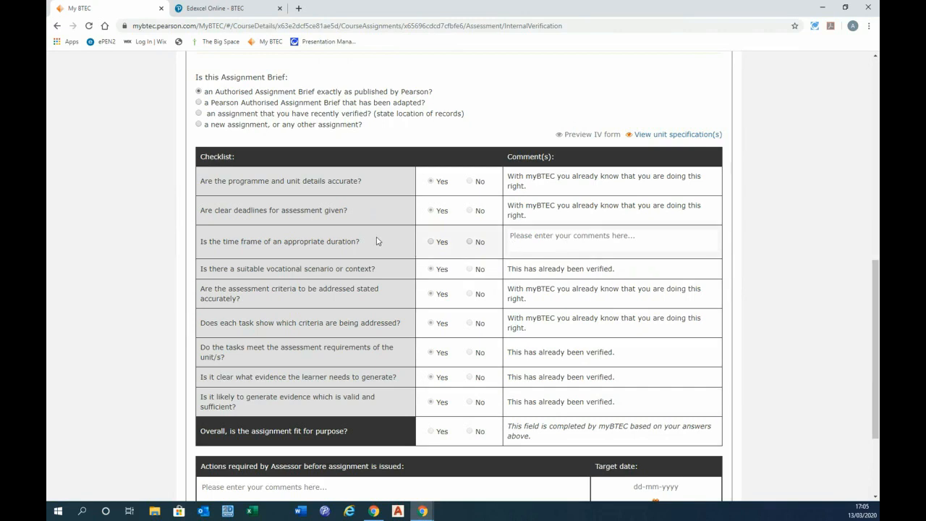
scroll(641, 316, up, 2)
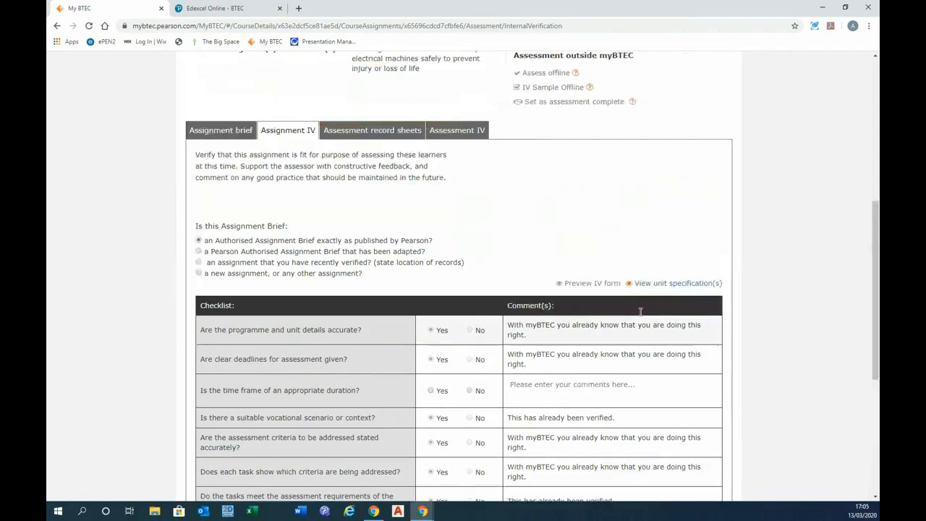
Step: Review the Unit 15 assignment brief's scenario, task and criteria, preview it as a document and close the preview
click(221, 131)
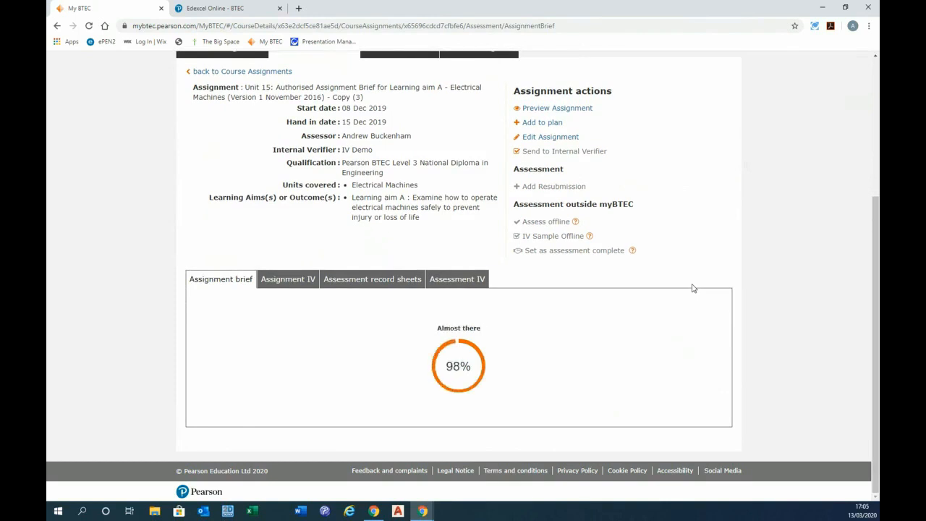
scroll(693, 288, down, 2)
scroll(699, 295, down, 2)
scroll(700, 297, down, 3)
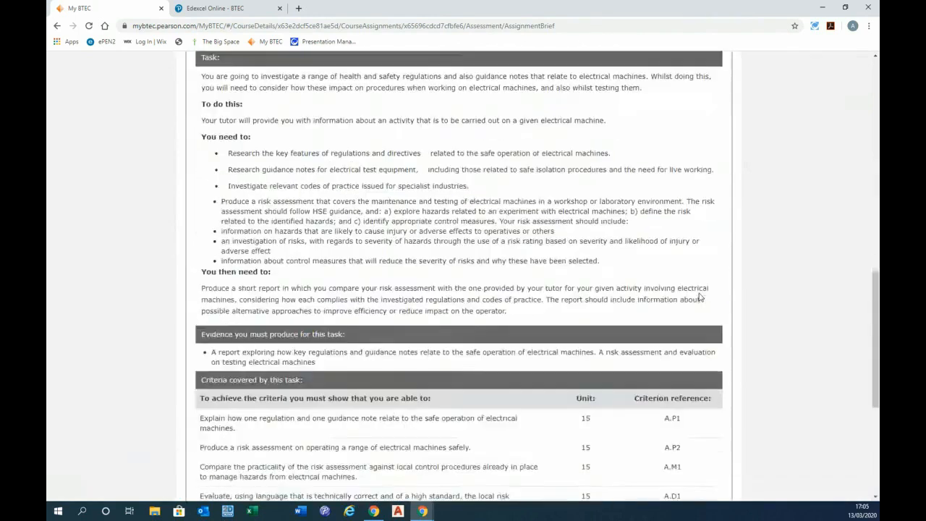
scroll(700, 296, up, 6)
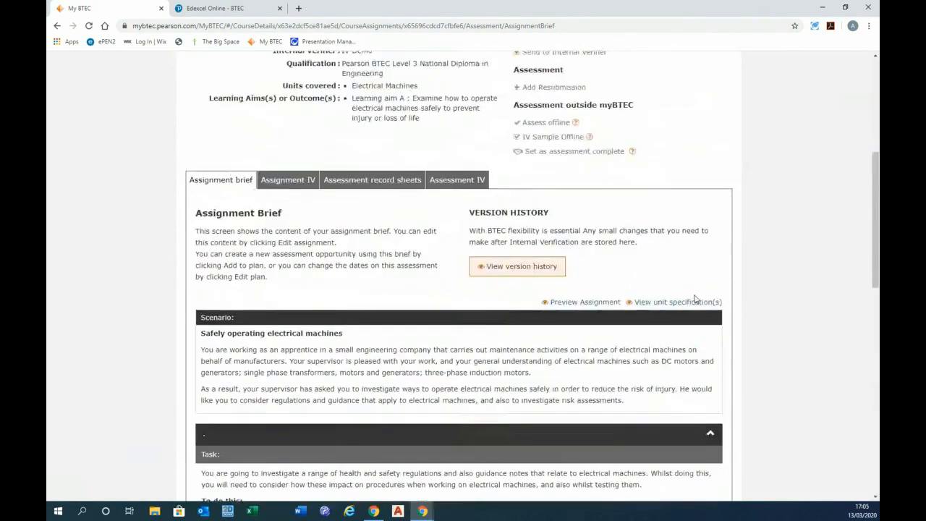
scroll(695, 299, down, 1)
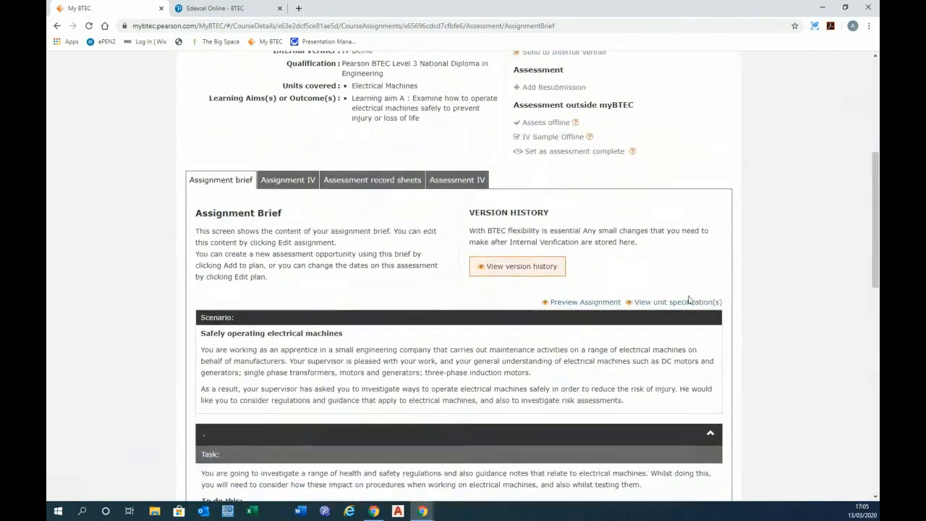
click(573, 304)
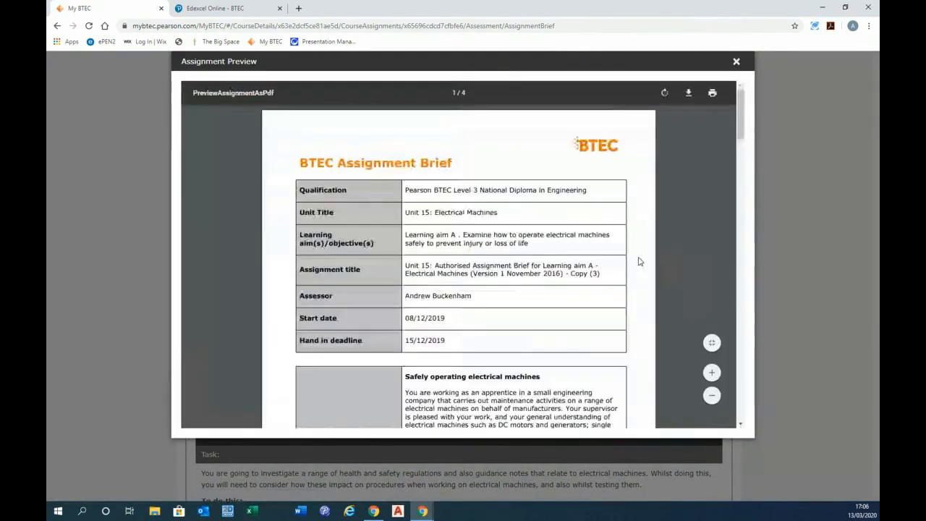
click(735, 66)
Step: Return to the assignment's internal verification form and set the brief type to an Authorised Assignment Brief exactly as published by Pearson
click(285, 181)
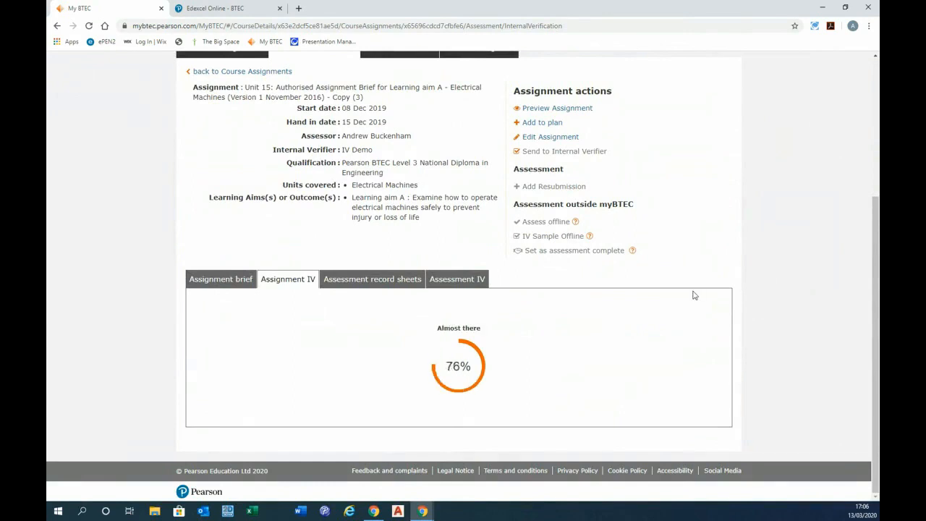
scroll(684, 308, down, 5)
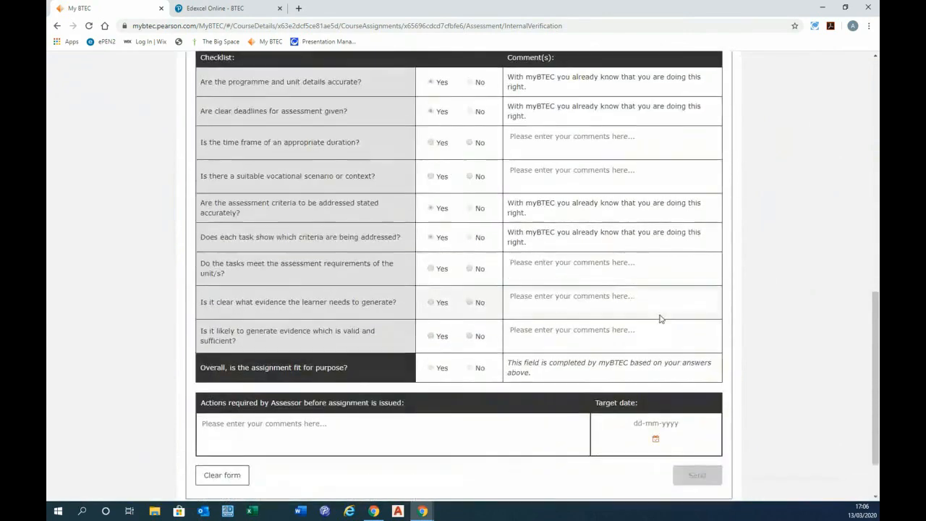
scroll(652, 312, up, 1)
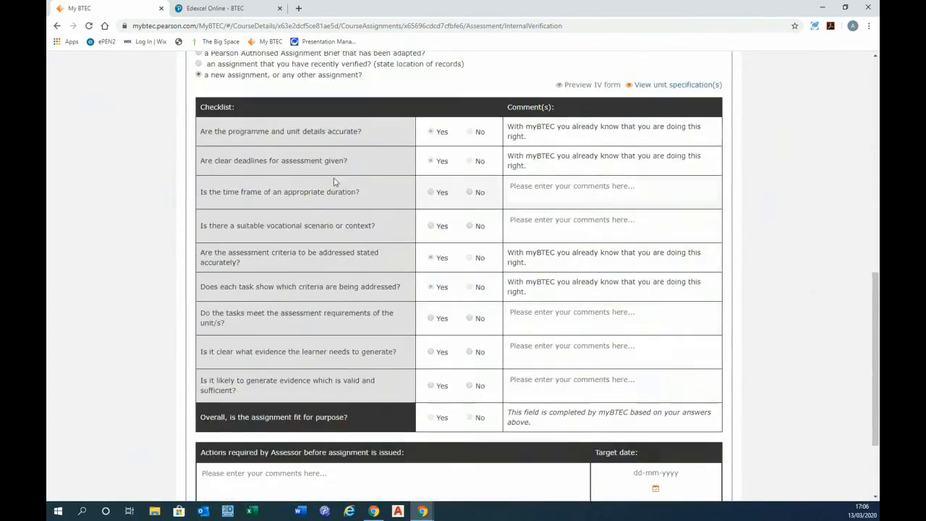
scroll(335, 182, up, 3)
click(198, 141)
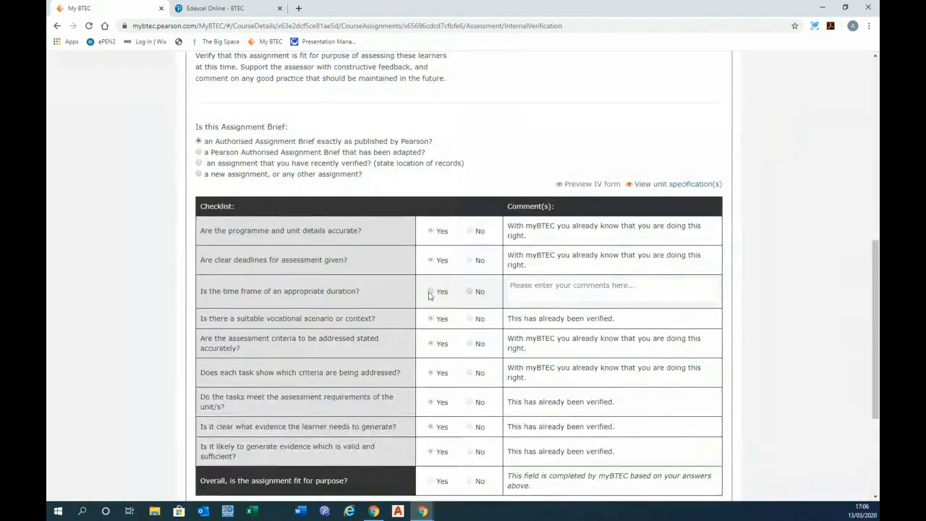
Step: Answer Yes to the time frame being of an appropriate duration, add the comment "Fine" and send the verification form
click(430, 292)
click(524, 290)
text(Fine)
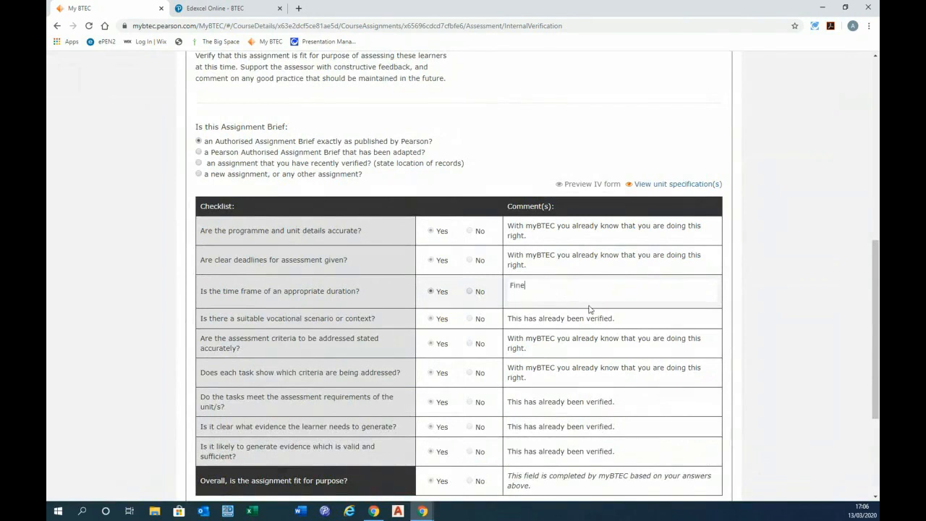
scroll(590, 310, down, 2)
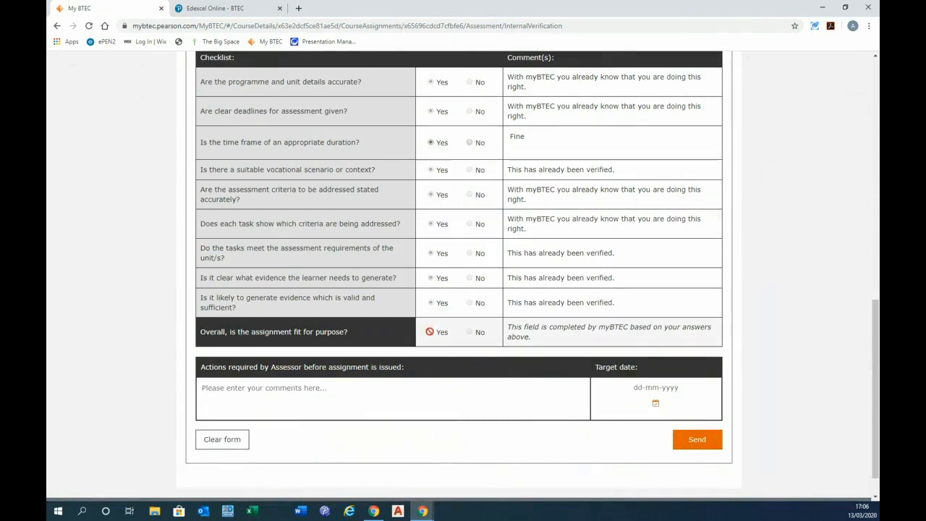
click(697, 440)
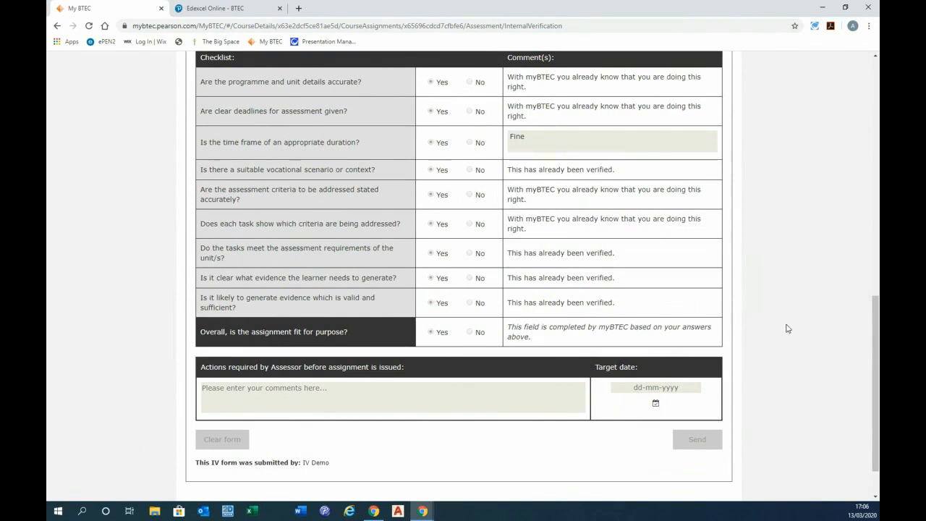
Step: Log out of the internal verifier account and log in with the course leader's saved username and password, accepting the terms and conditions
drag(875, 350, 876, 115)
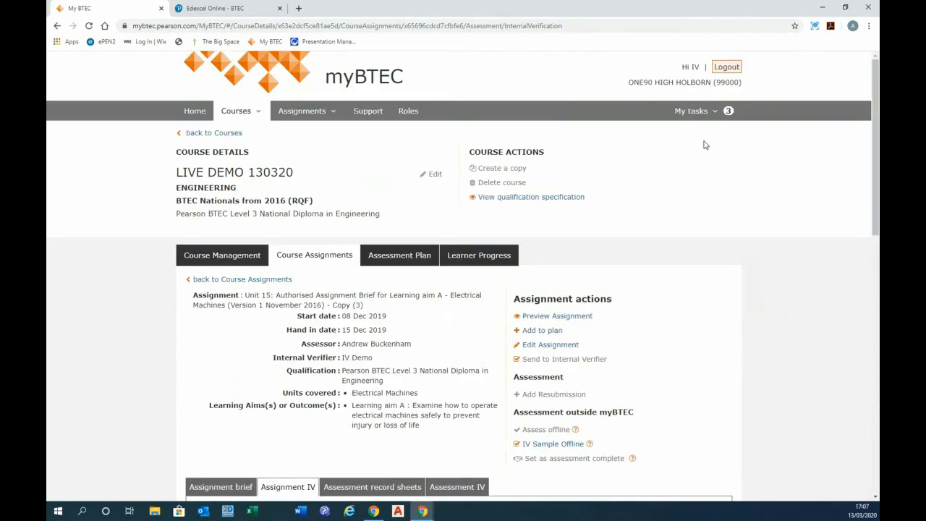
click(727, 67)
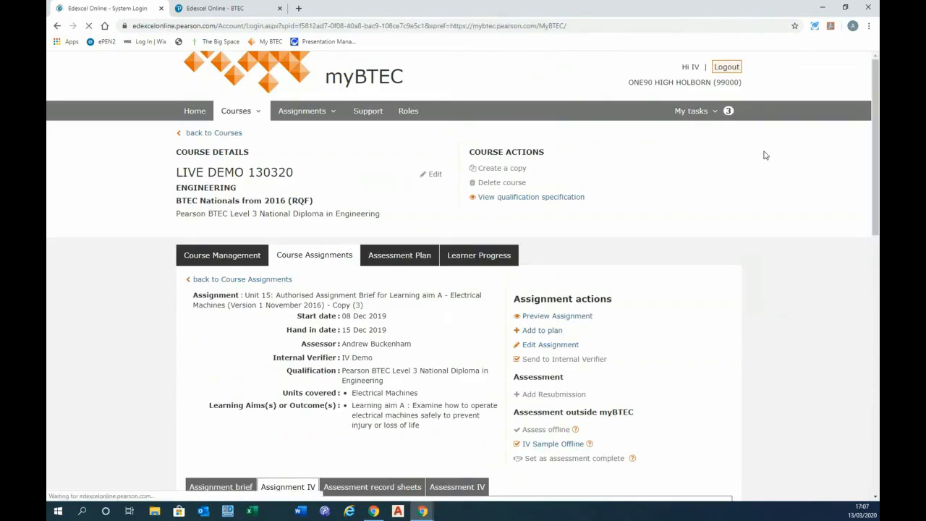
click(417, 180)
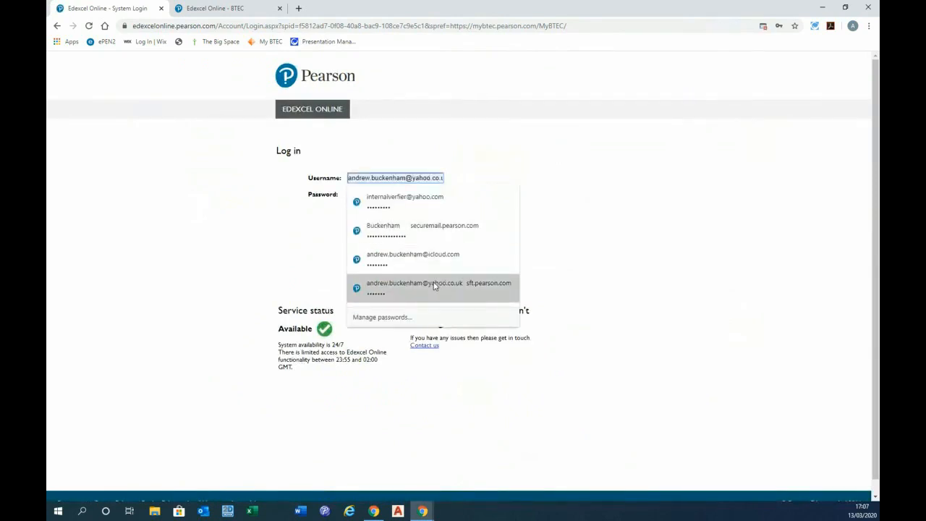
click(417, 259)
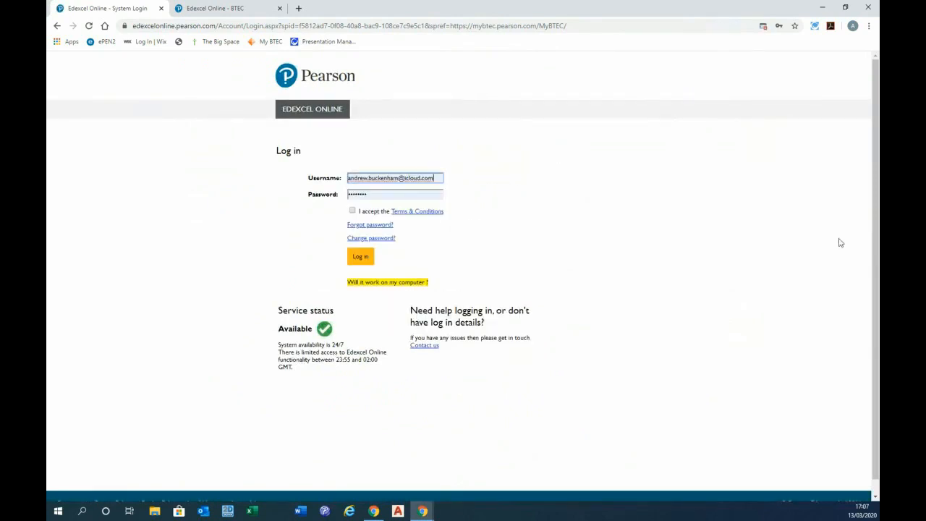
click(353, 211)
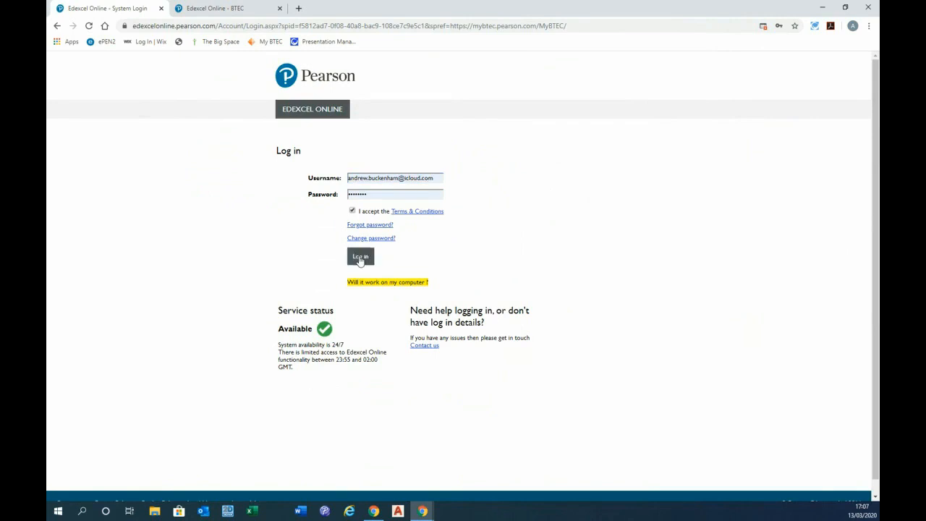
click(360, 257)
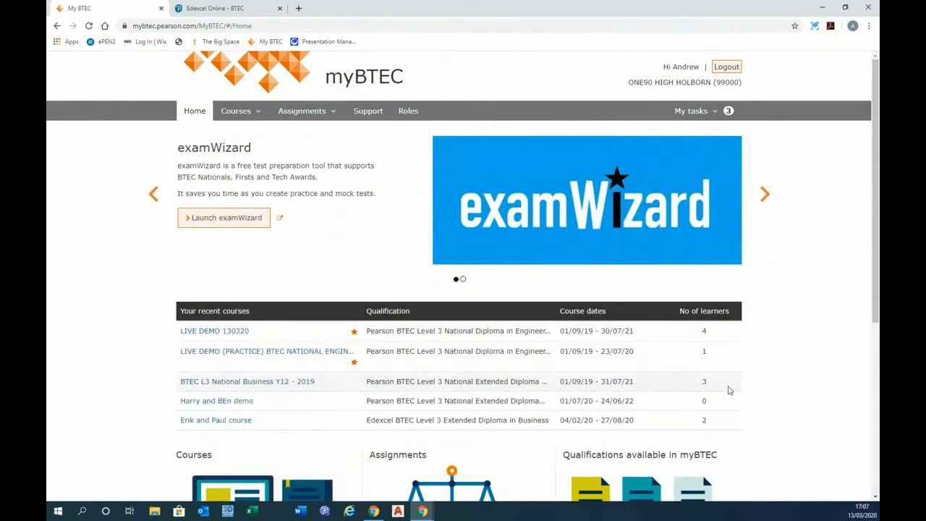
Step: Open the LIVE DEMO 130320 course and show its course assignments
click(221, 334)
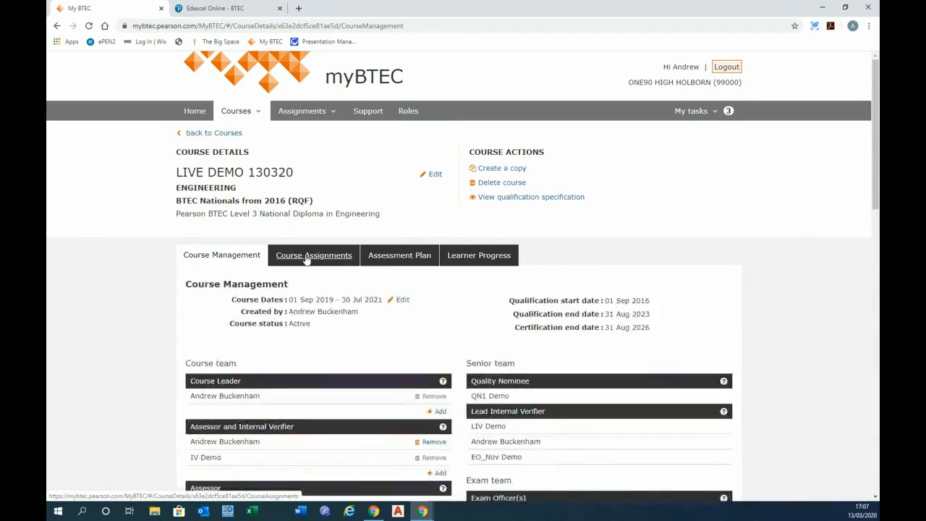
click(305, 258)
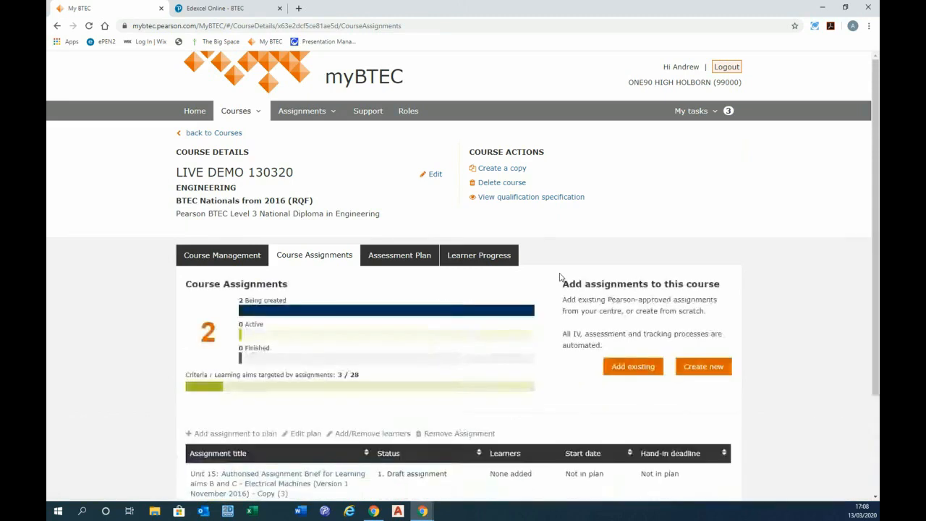
Step: Open the Unit 15 learning aim A assignment and review its details and available assignment actions
scroll(649, 288, down, 3)
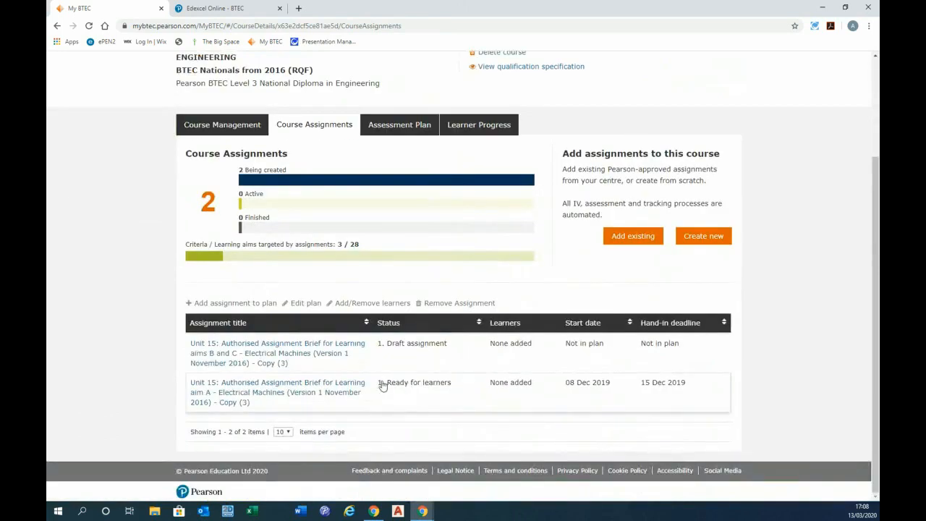
click(319, 391)
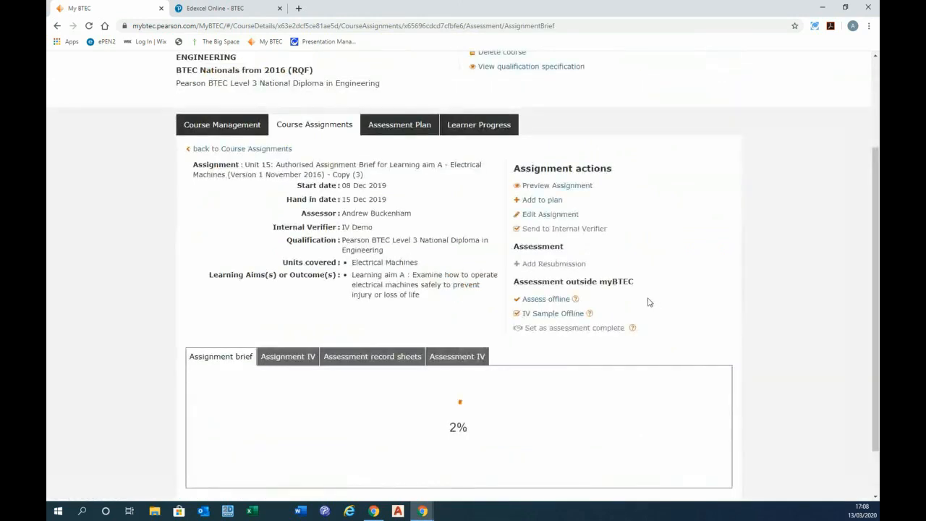
scroll(691, 273, down, 2)
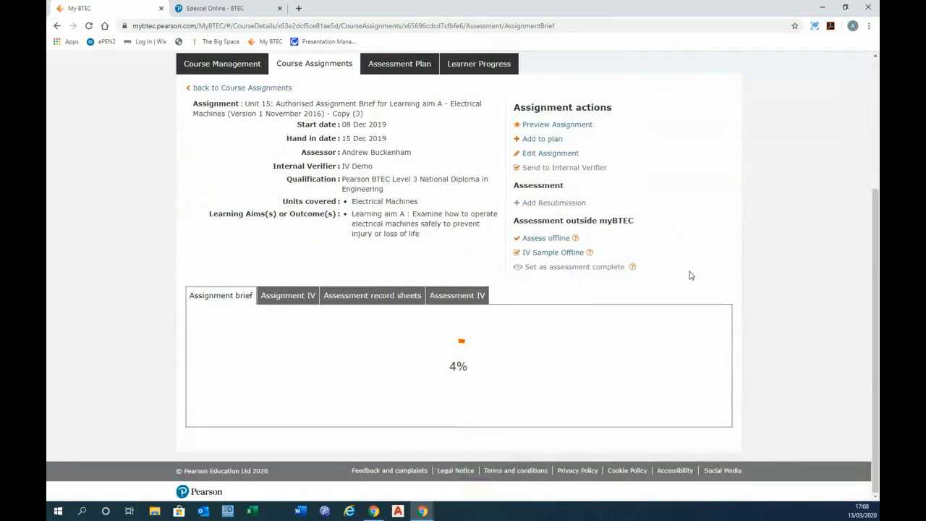
scroll(691, 273, up, 3)
scroll(288, 171, up, 3)
Step: Return to the course list and reopen the assignments of the LIVE DEMO 130320 course
click(198, 135)
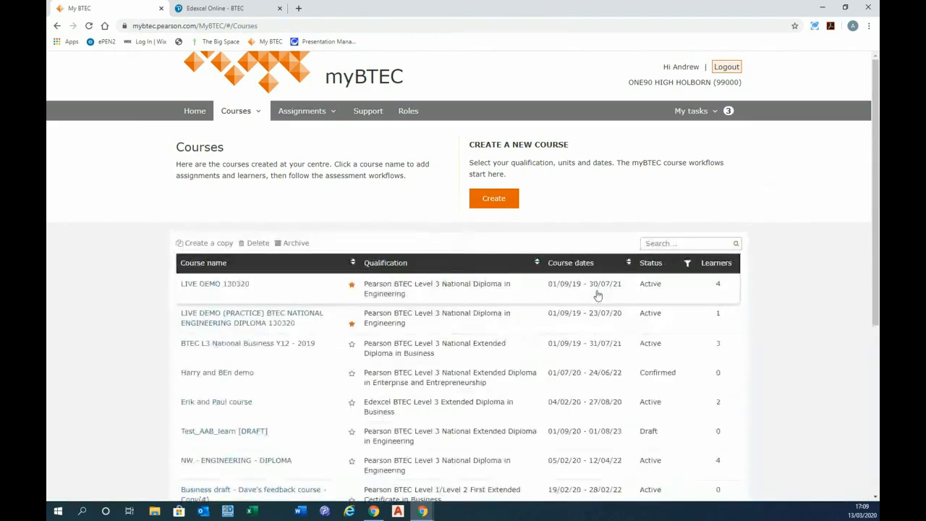
click(211, 288)
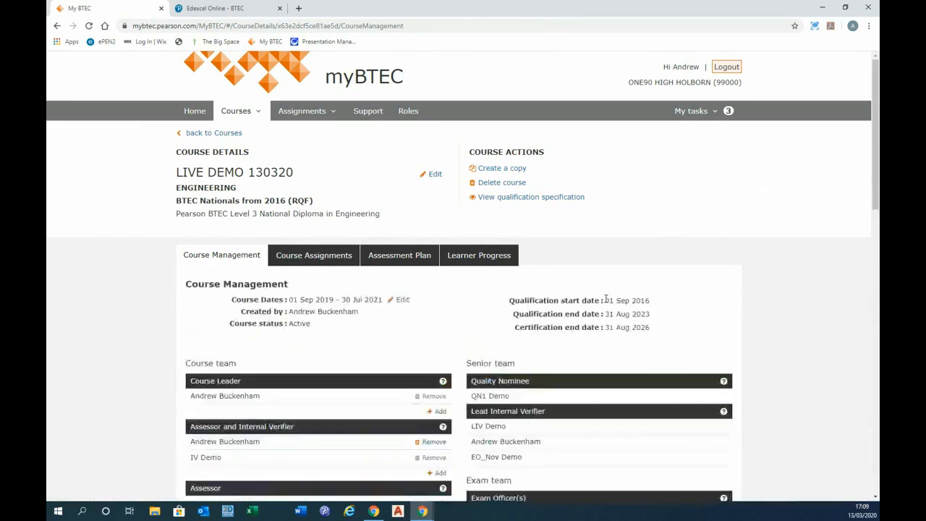
click(312, 259)
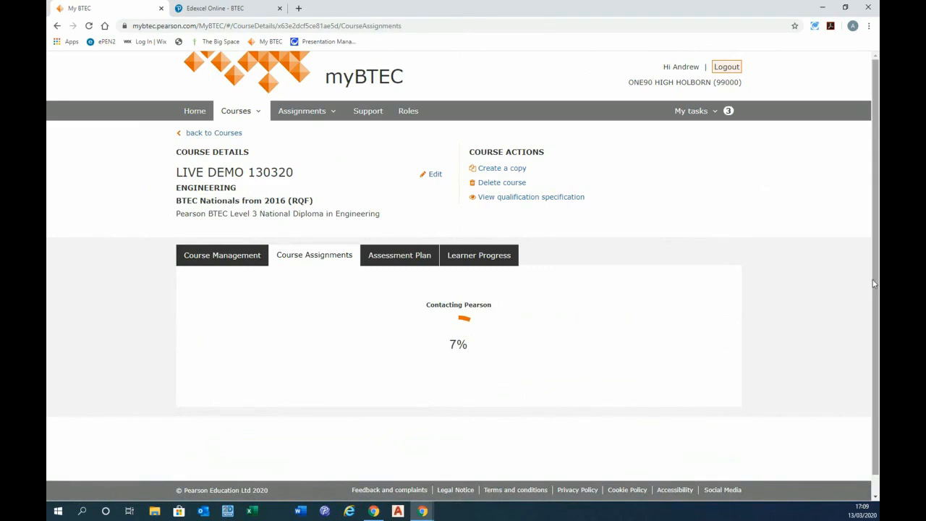
drag(872, 285, 875, 309)
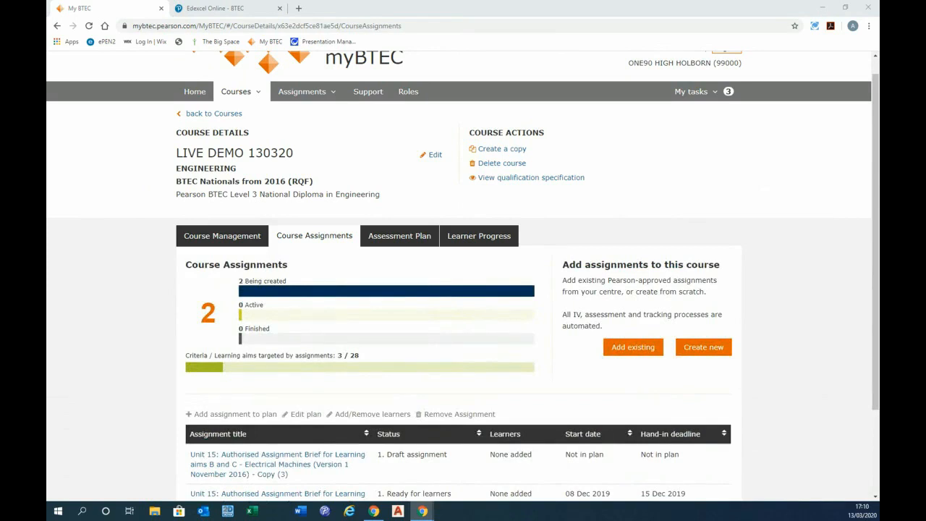
Step: Add all four course learners to the Unit 15 learning aim A assignment
scroll(444, 291, down, 3)
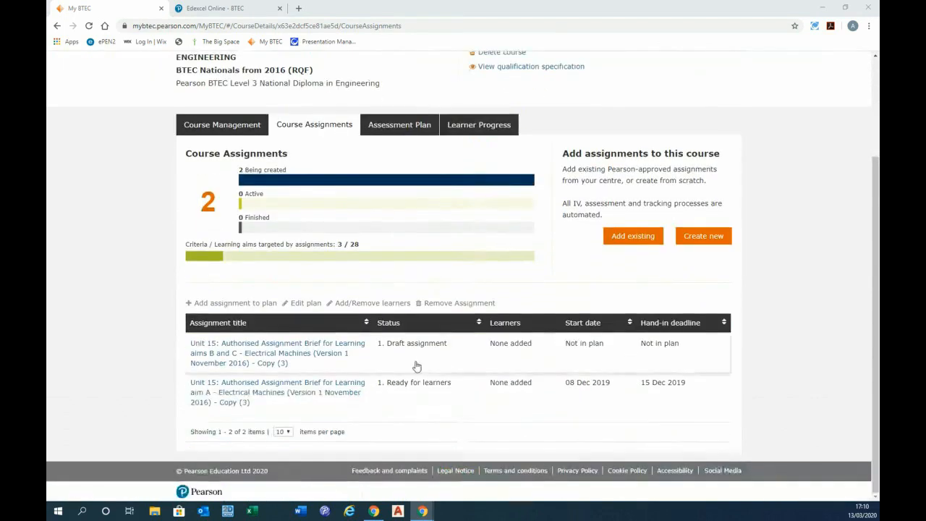
click(462, 385)
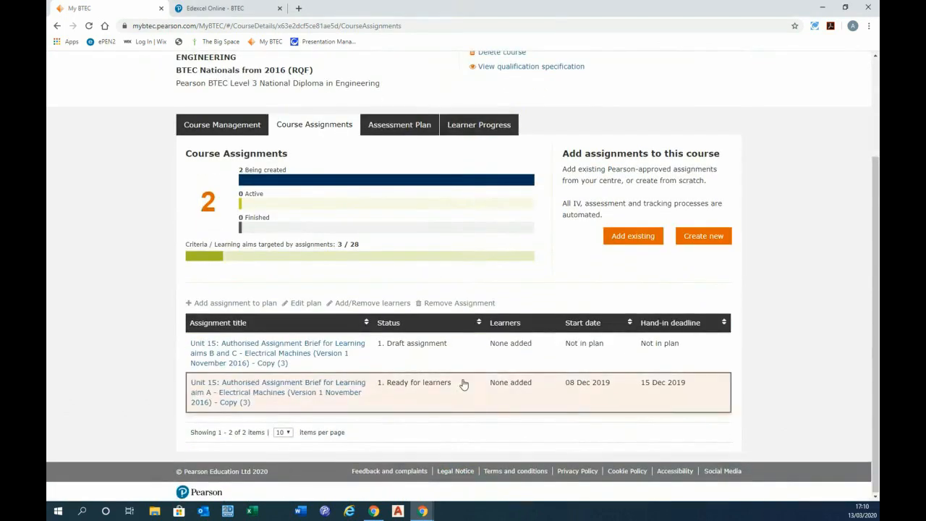
click(368, 304)
click(341, 264)
click(340, 284)
click(340, 305)
click(341, 325)
click(584, 370)
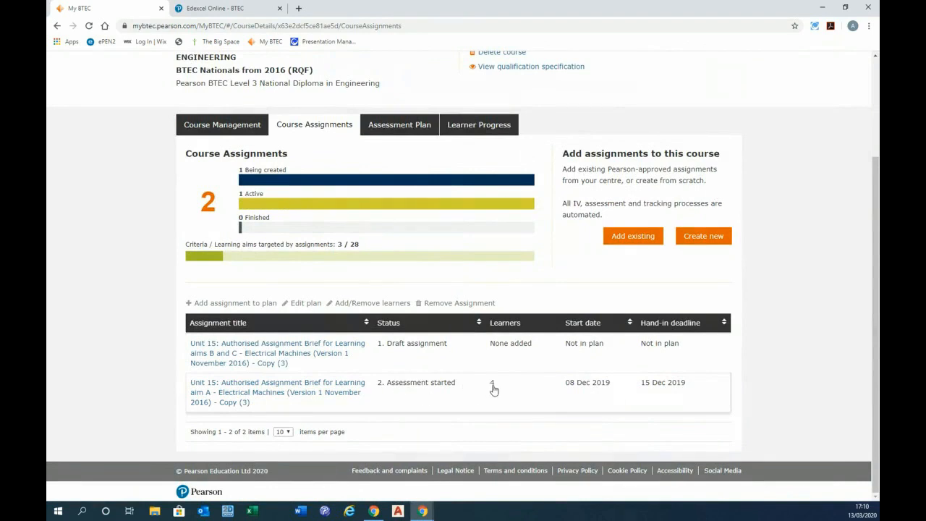
Step: In the course's learner progress, set the target grades to MM, DM, DD and MP for the four learners in listed order
click(475, 126)
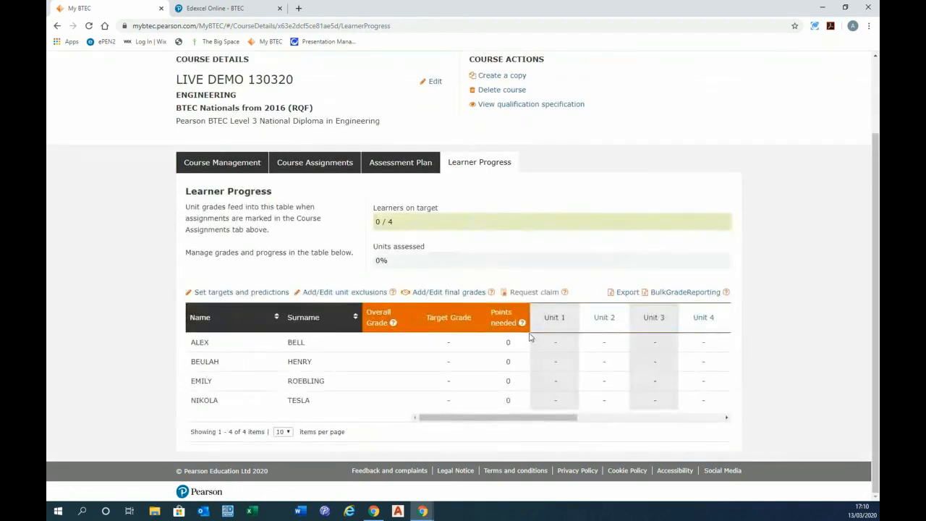
click(227, 293)
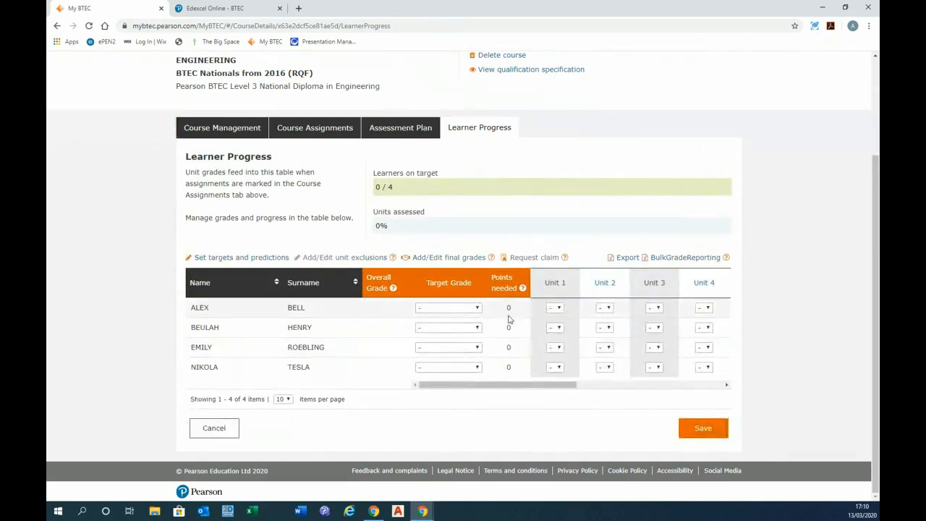
click(478, 308)
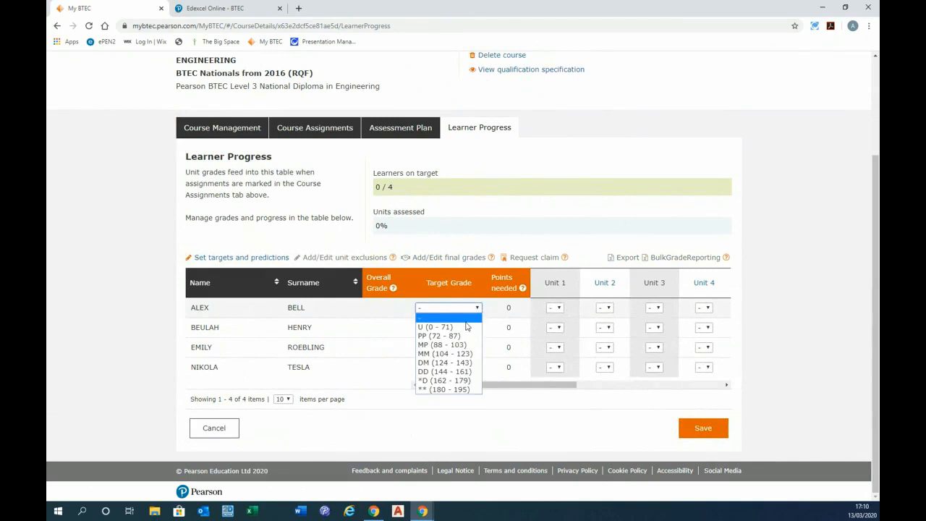
click(472, 351)
click(478, 327)
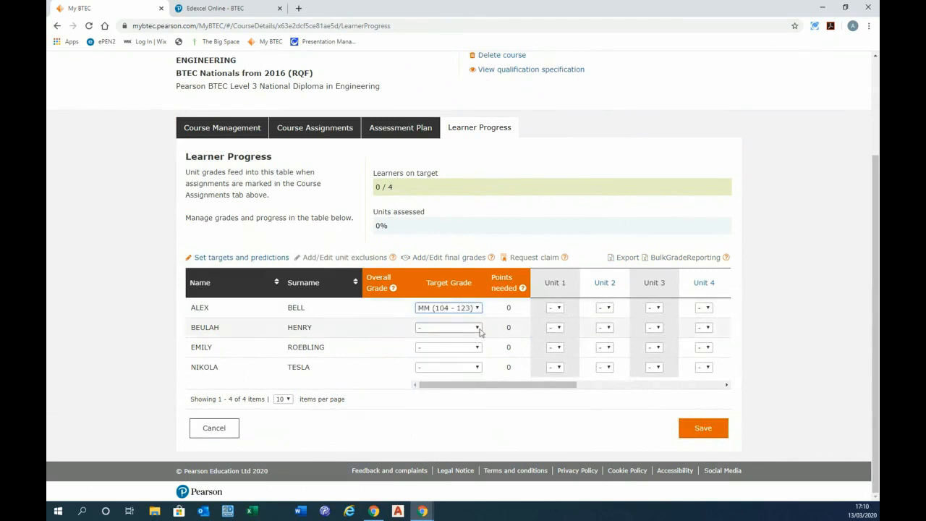
click(456, 383)
click(478, 348)
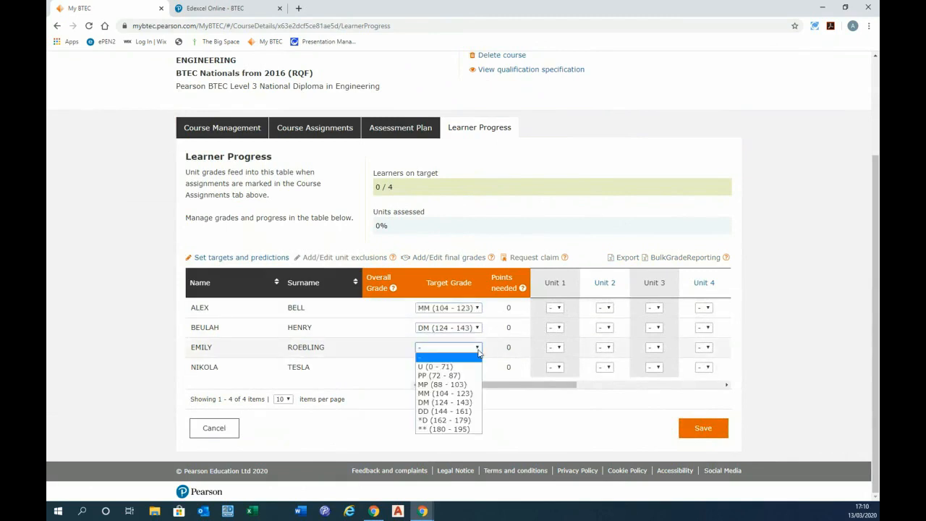
click(459, 410)
click(478, 368)
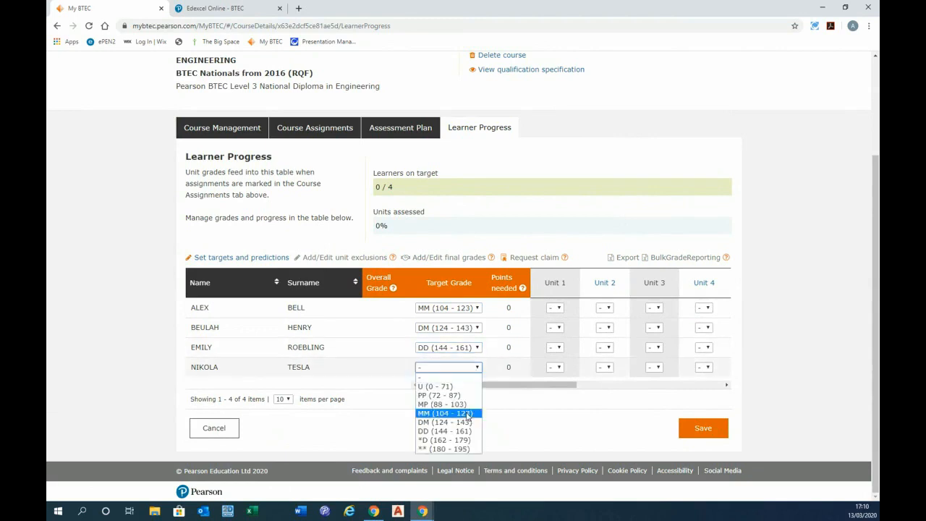
click(457, 403)
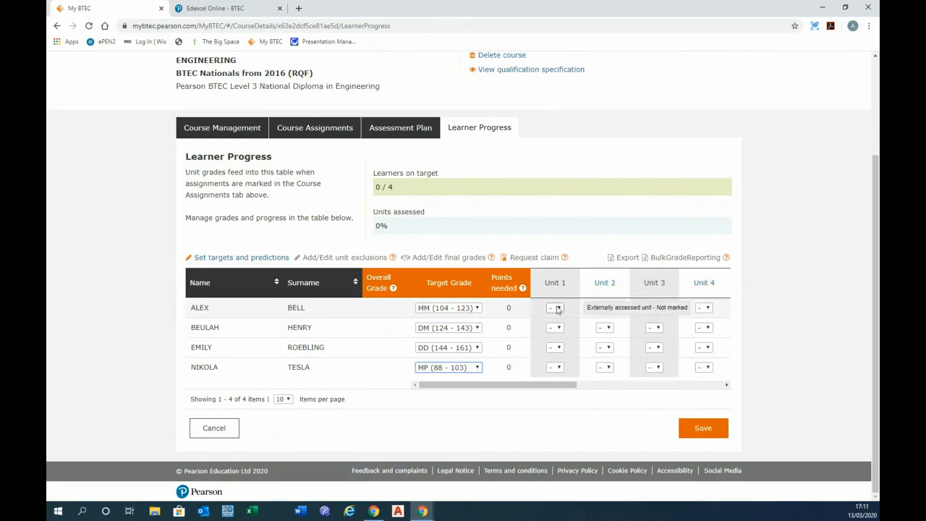
mouse_move(508, 387)
mouse_down()
mouse_move(582, 387)
mouse_move(510, 388)
mouse_up()
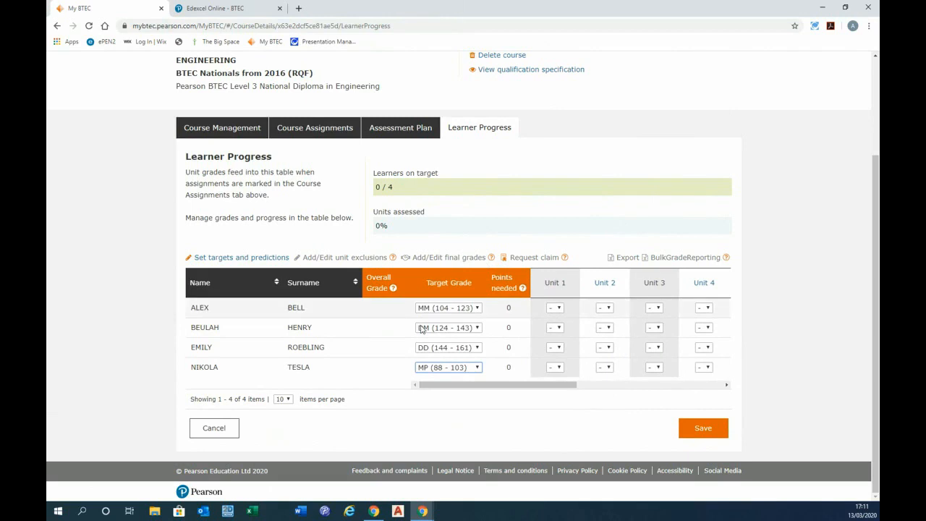
Step: Enter the first learner's predicted grades as M for Unit 1, P for Unit 2, M for Unit 3 and P for Unit 4
click(560, 308)
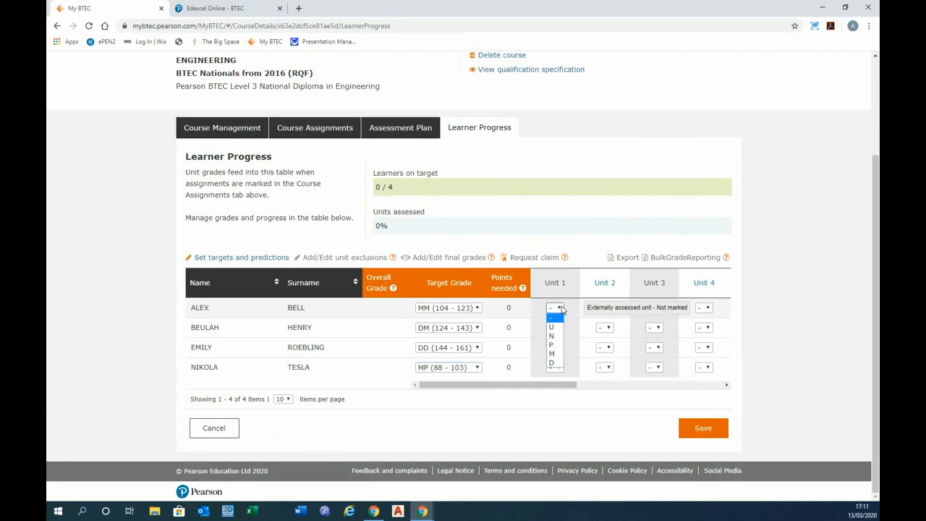
click(553, 353)
click(609, 309)
click(607, 317)
click(657, 308)
click(656, 354)
click(706, 308)
click(702, 336)
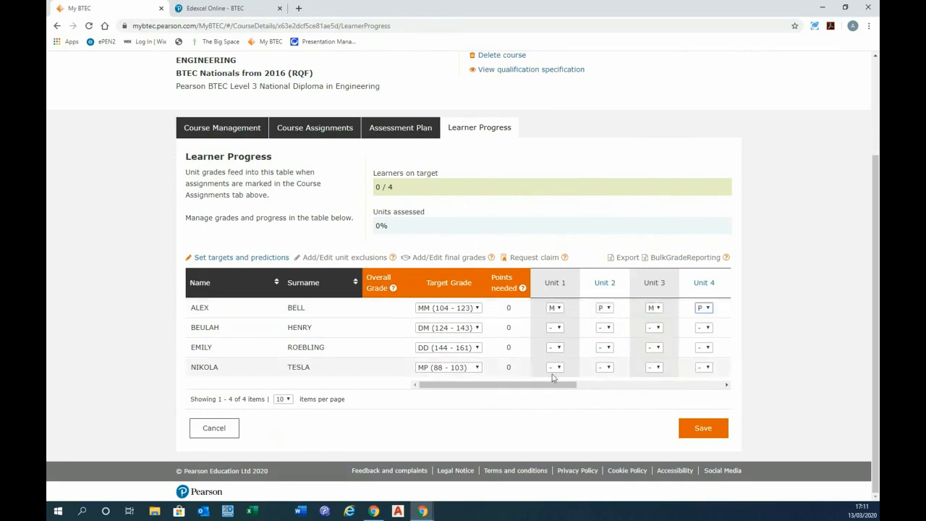
Step: Set the first learner's predicted grades to M for Unit 5, P for Unit 8 and M for Unit 9
drag(538, 384, 678, 384)
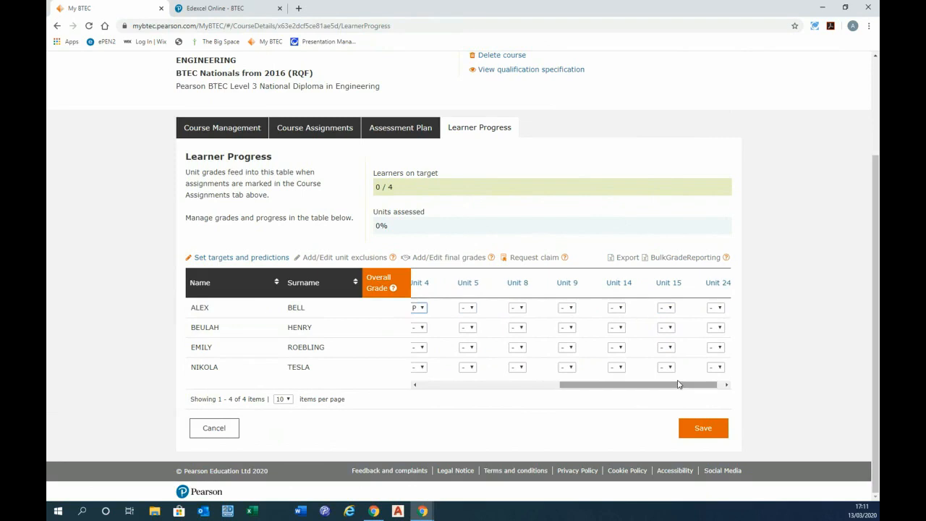
click(470, 307)
click(465, 344)
click(517, 308)
click(515, 336)
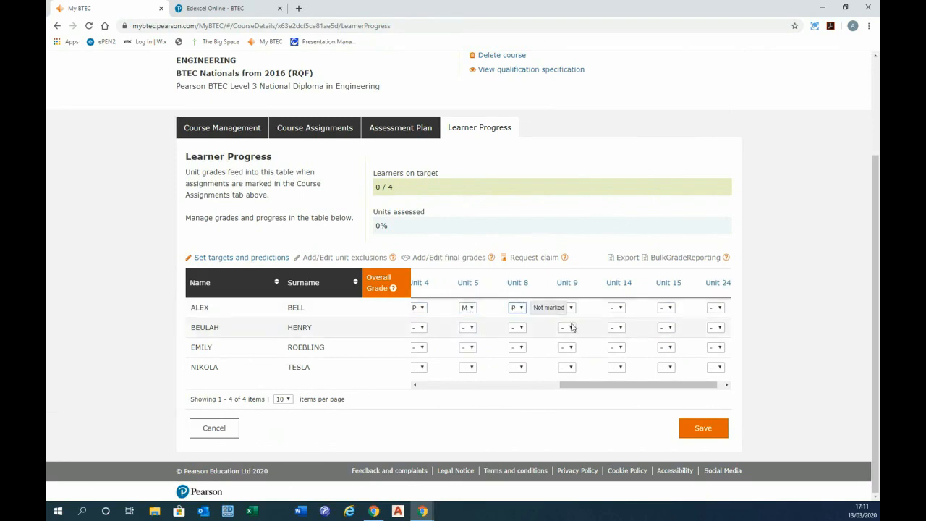
click(568, 308)
click(571, 344)
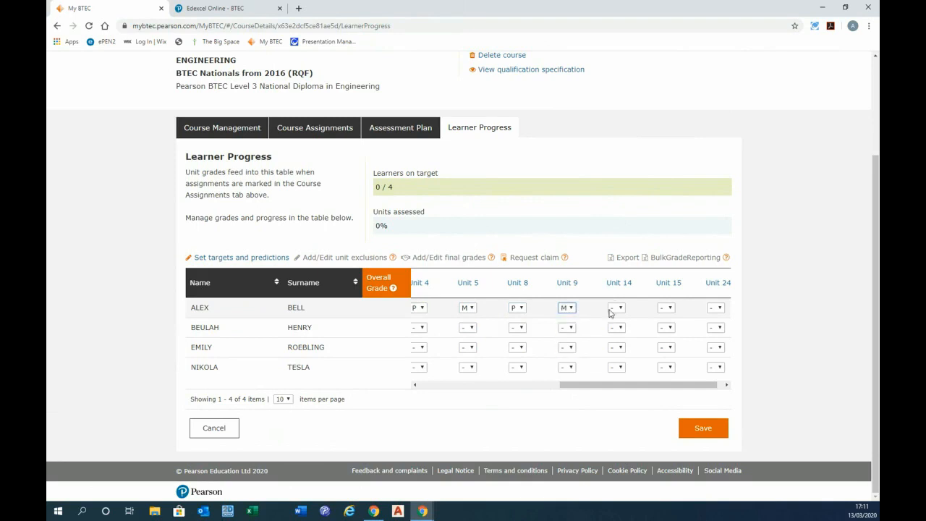
Step: Set the first learner's predicted grades to M for Units 14, 15 and 24 and save the targets and predictions
click(616, 308)
click(616, 344)
click(666, 308)
click(669, 319)
click(666, 307)
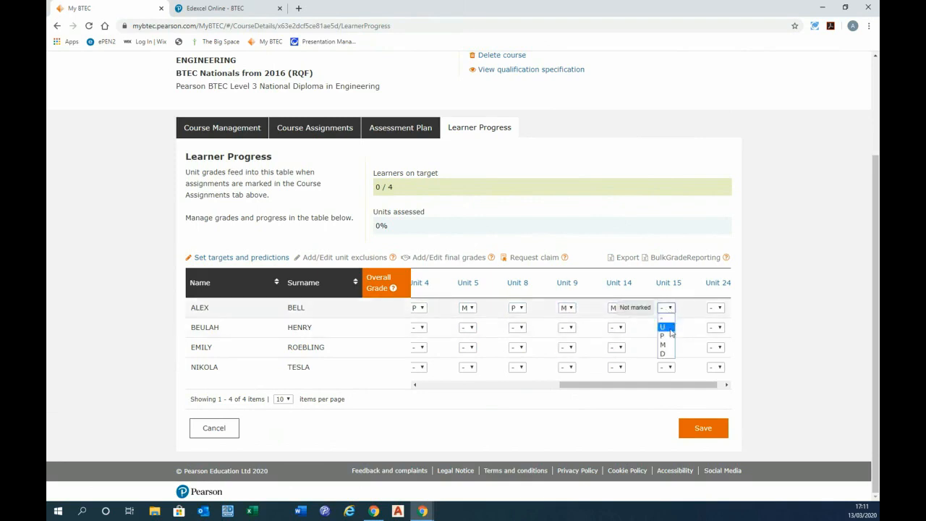
click(665, 344)
click(717, 308)
click(713, 345)
drag(692, 385, 509, 381)
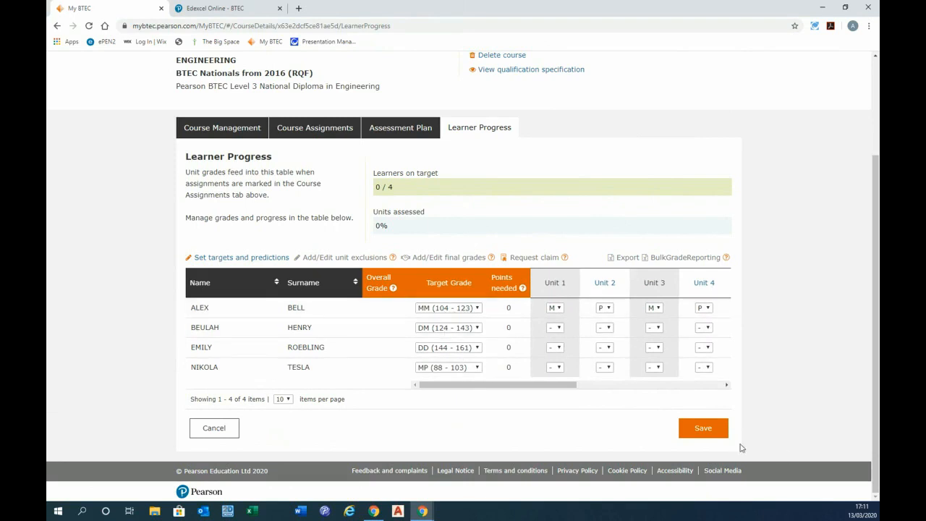
click(703, 428)
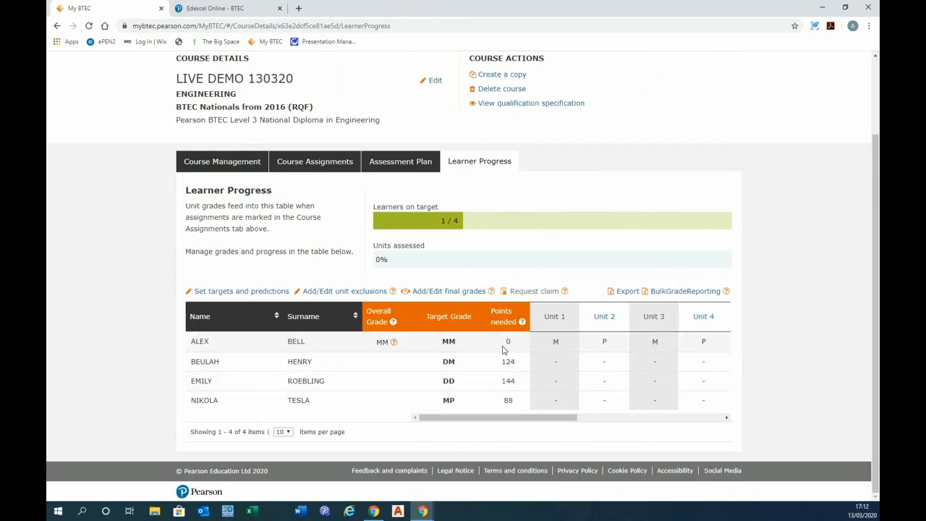
Step: Examine the overall grade, points needed and unit grades across the learner progress table
drag(528, 420, 560, 418)
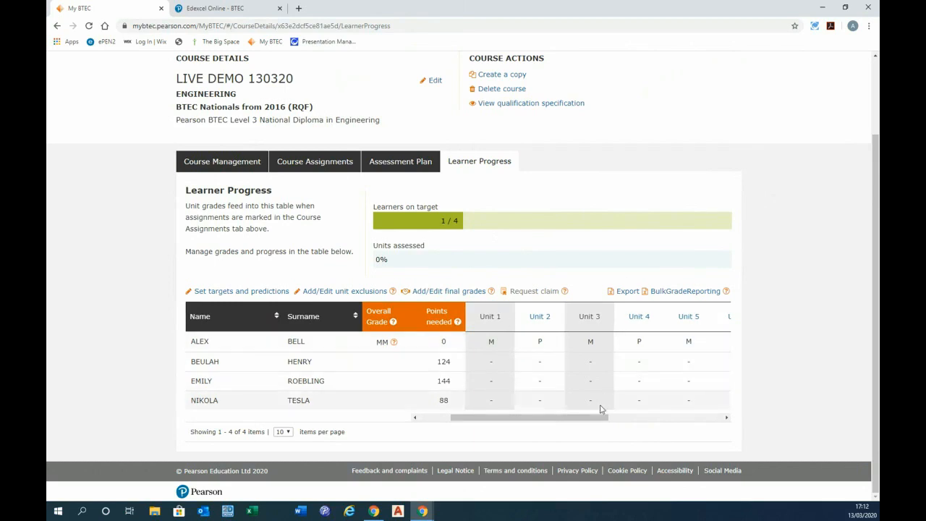
drag(575, 420, 555, 424)
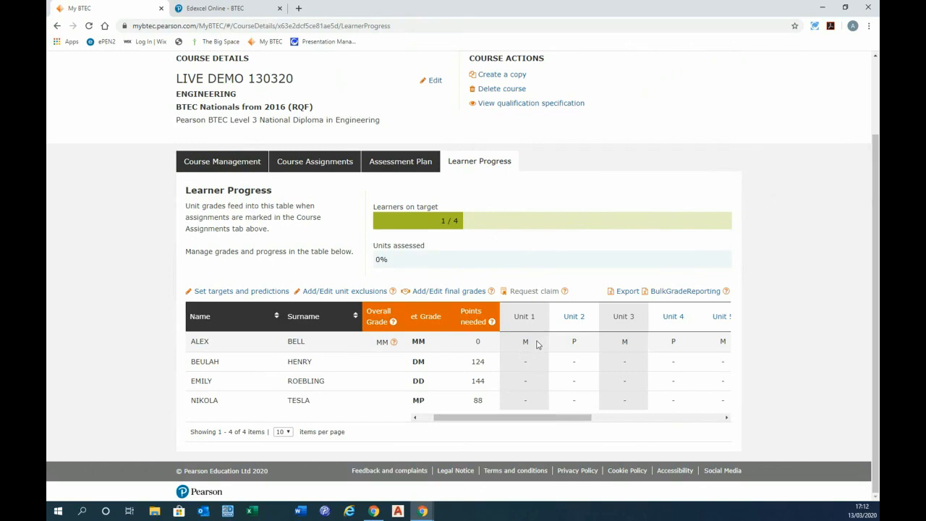
drag(542, 420, 550, 419)
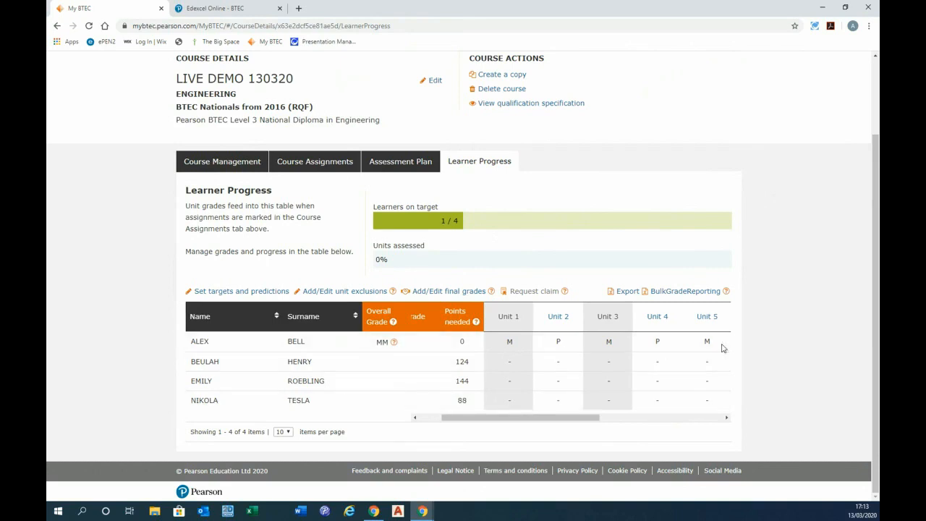
Step: View the Unit 2 breakdown of unit grades, target grades and assessment criteria for all learners, and close it
click(559, 319)
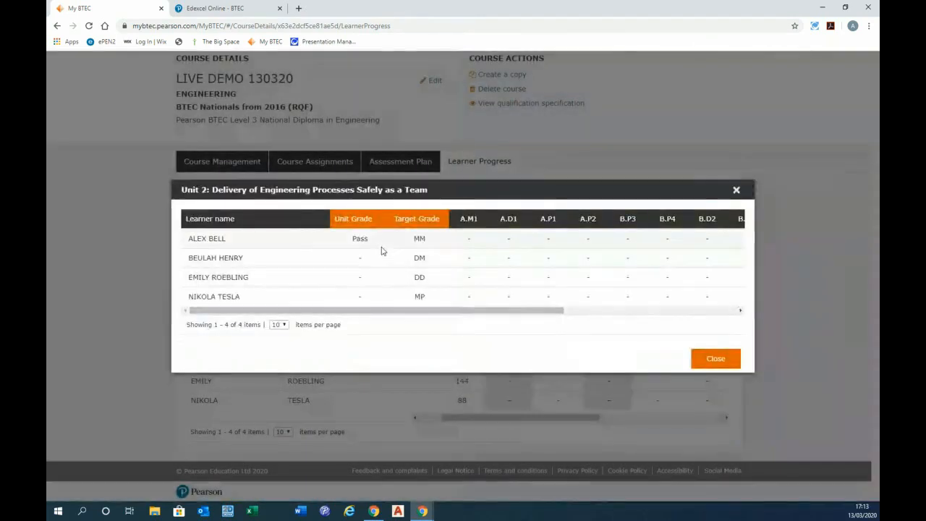
drag(409, 310, 378, 310)
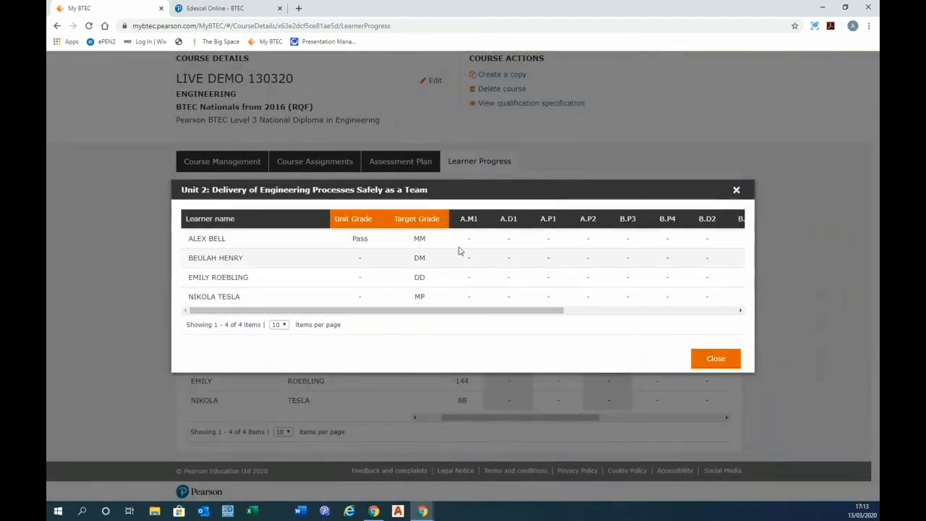
drag(427, 311, 642, 326)
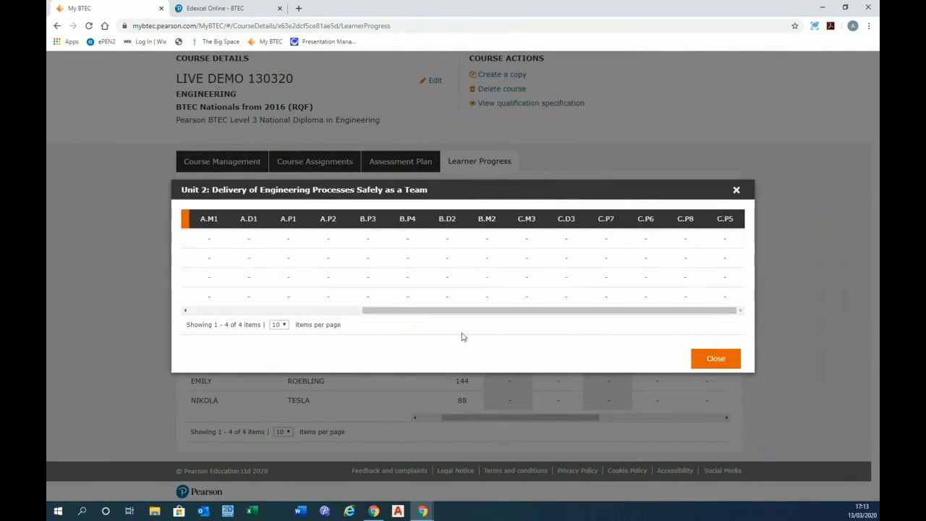
drag(523, 314, 325, 311)
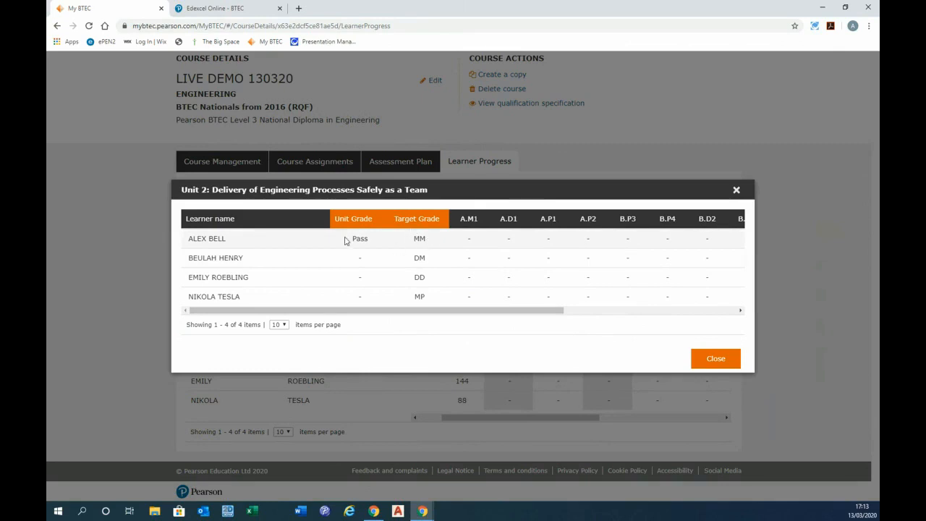
click(716, 360)
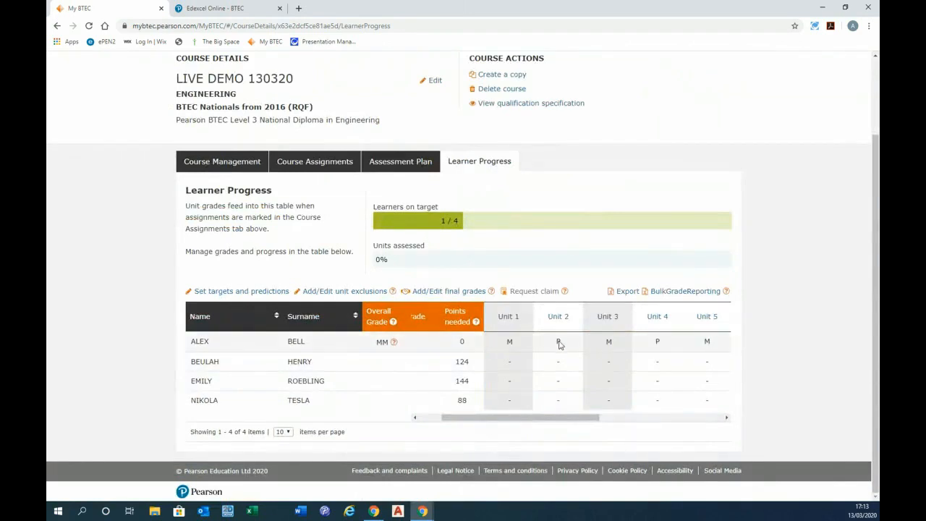
Step: Agree to the achieved-grades declaration, enter M as the first learner's final grade for Unit 2, and save it
click(437, 292)
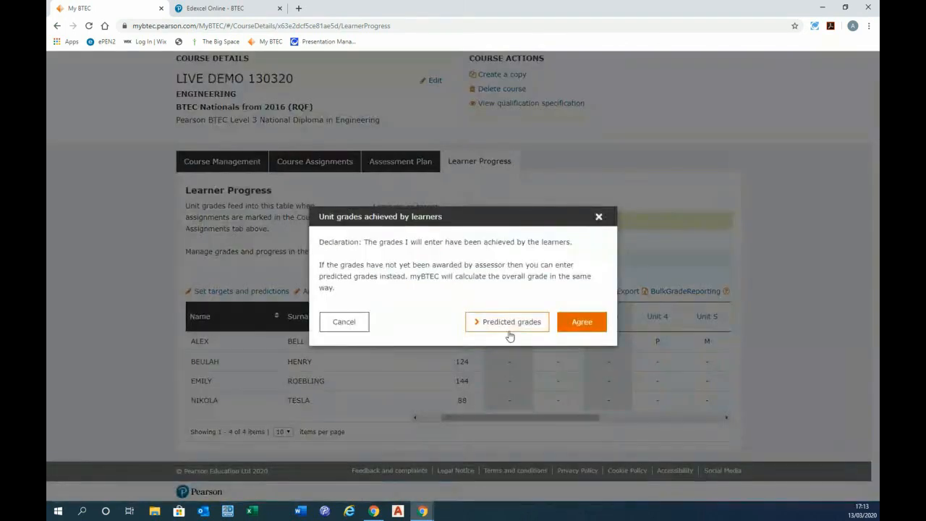
click(583, 326)
click(574, 342)
click(561, 379)
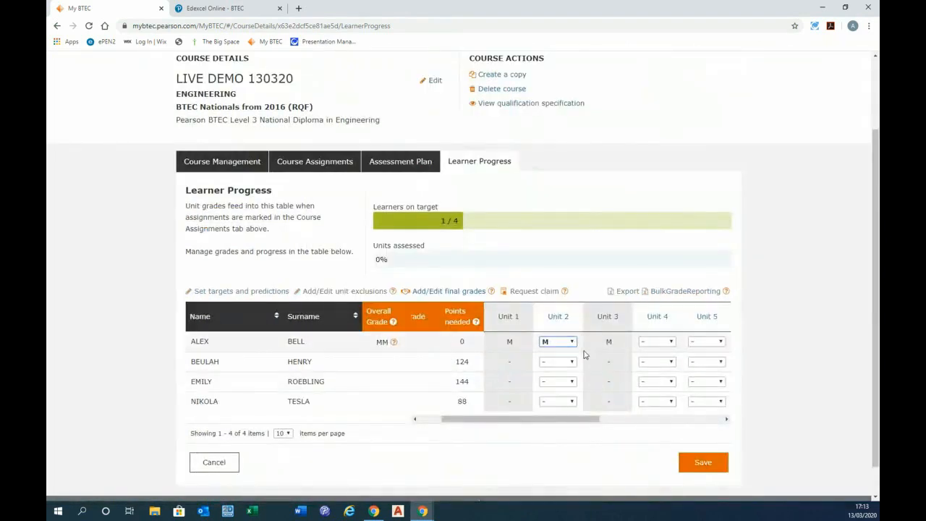
click(706, 464)
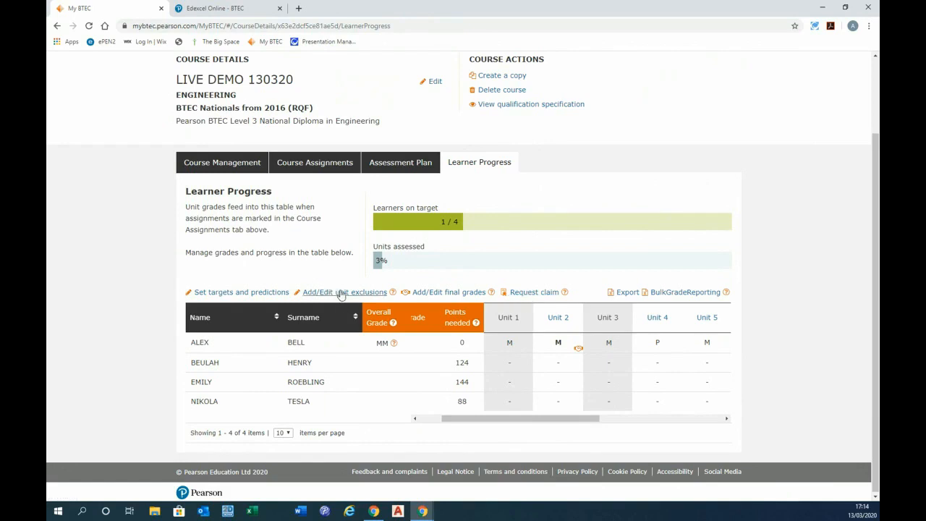
Step: Open the Unit 15 Learning aim A Electrical Machines assignment from the course assignments
drag(515, 423, 424, 425)
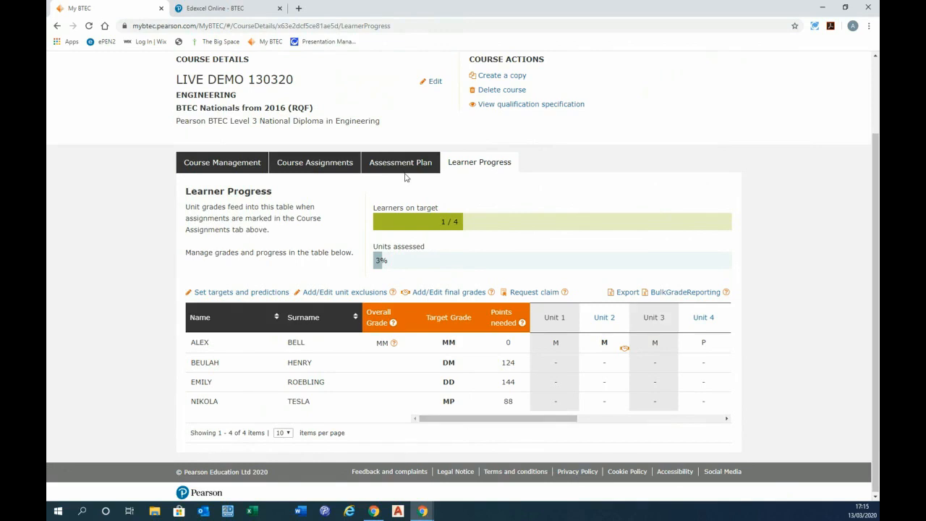
click(321, 164)
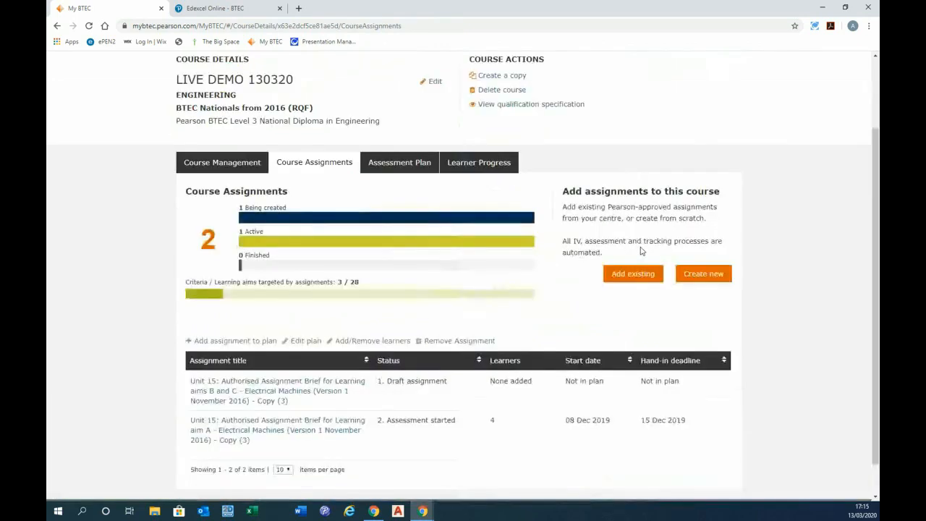
scroll(641, 251, down, 1)
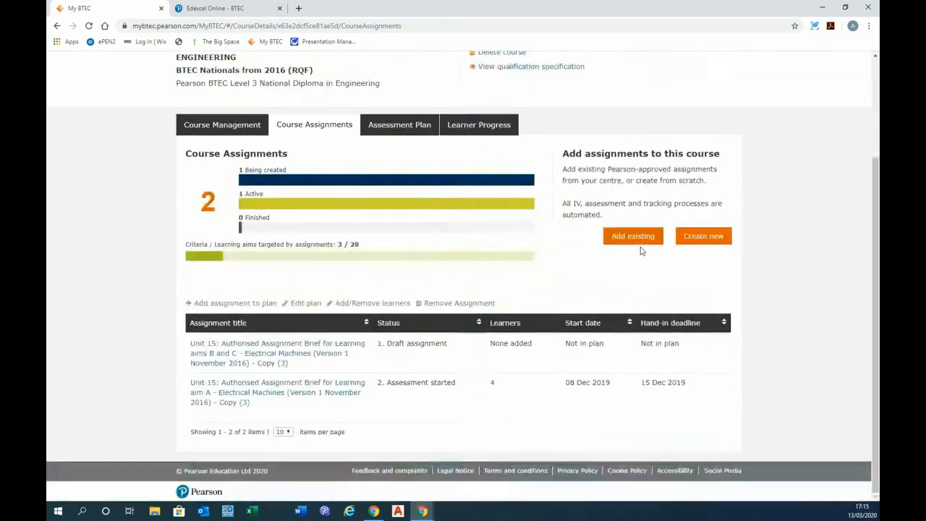
click(430, 389)
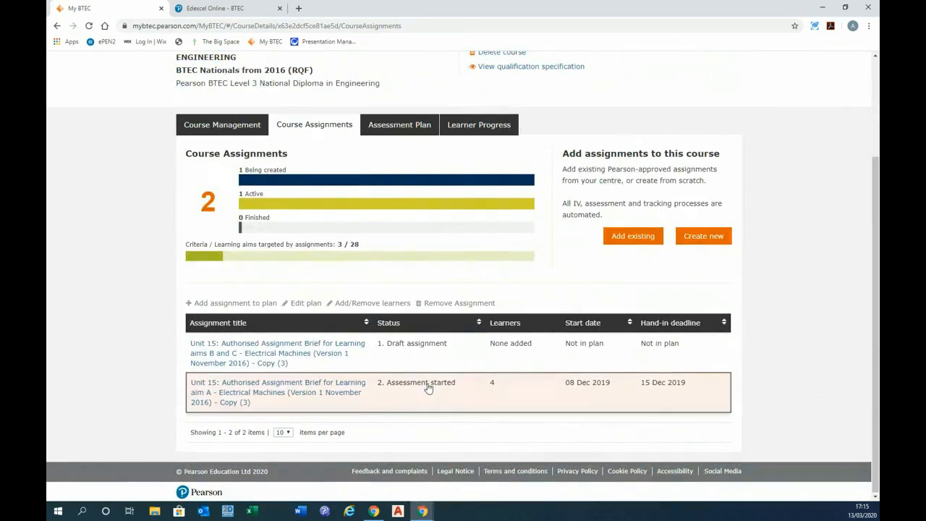
click(286, 391)
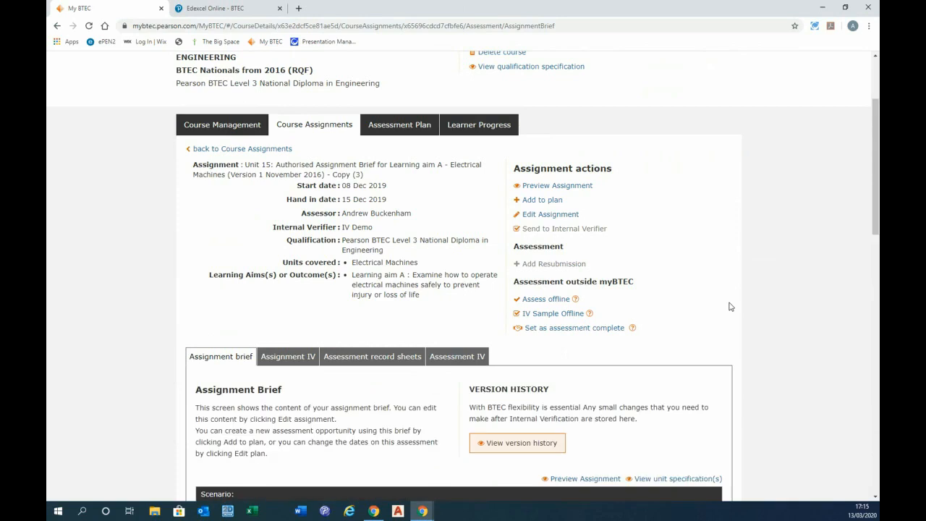
Step: Review the Unit 15 assignment brief and its internal verification form
drag(872, 158, 877, 229)
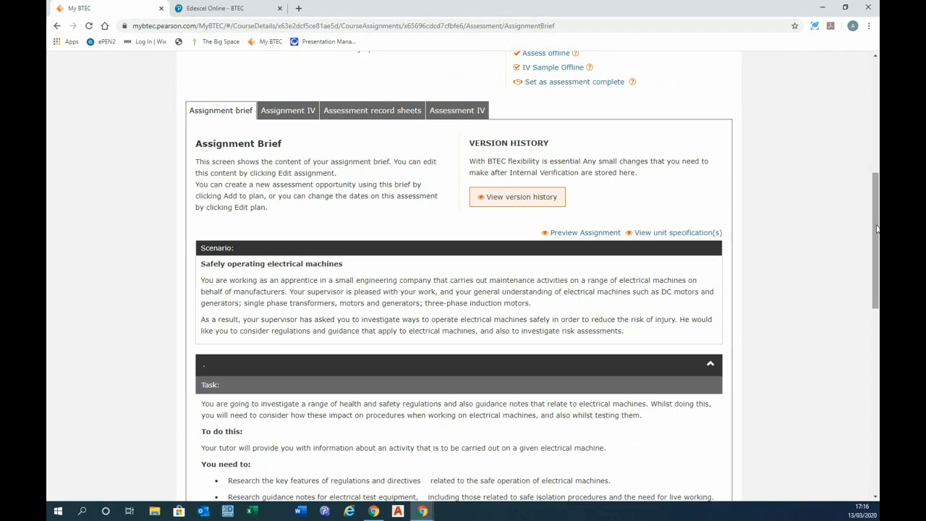
drag(877, 228, 877, 230)
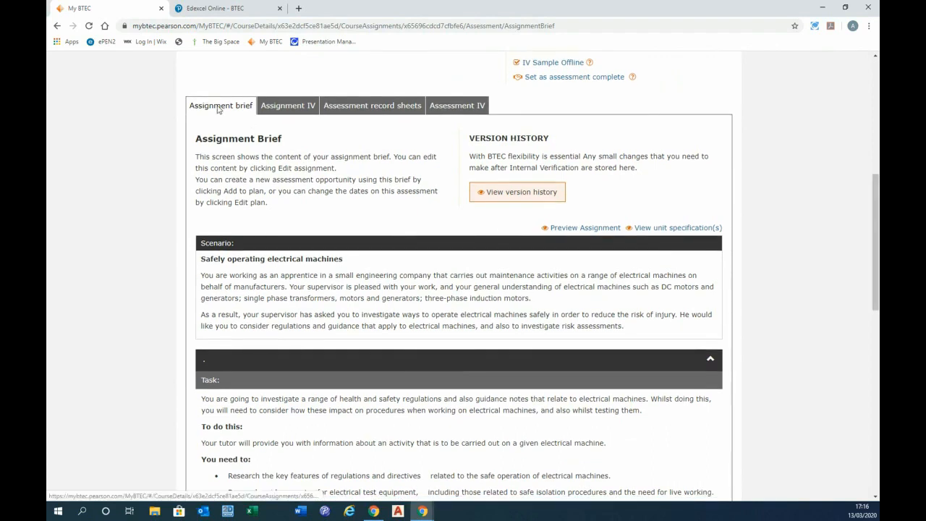
click(301, 107)
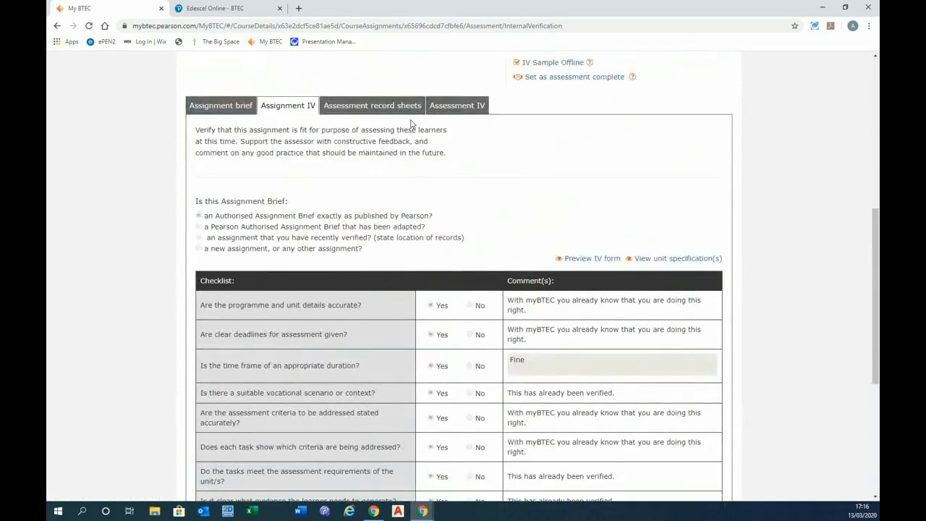
Step: Open the assessment record sheets and look over the first learner's criteria and comment fields
click(369, 108)
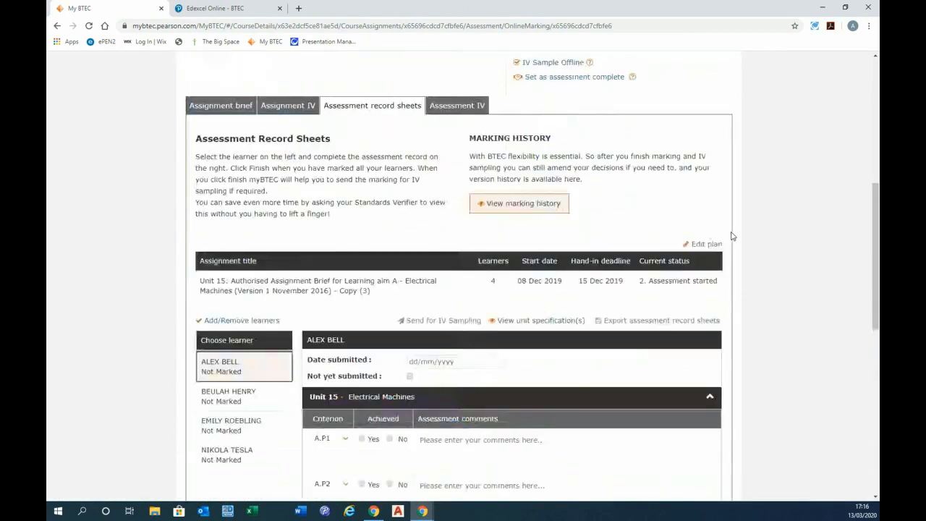
scroll(438, 310, down, 3)
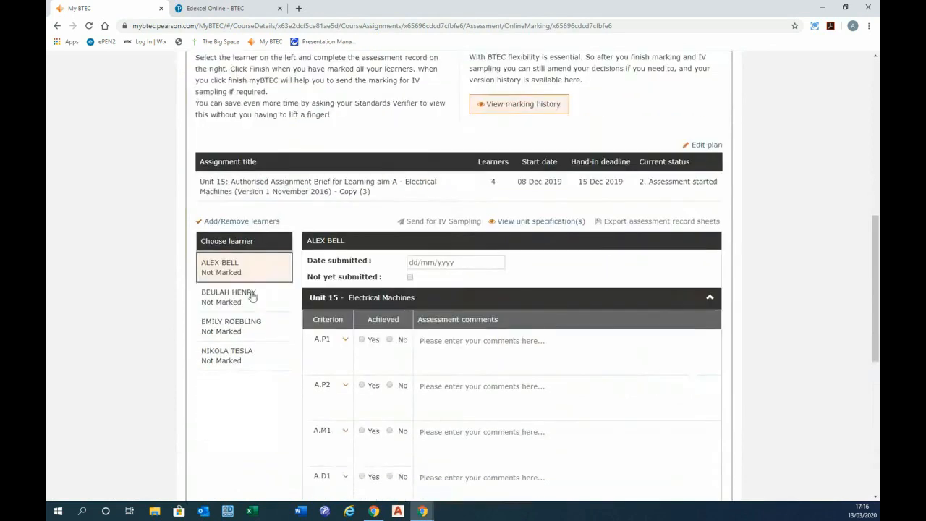
scroll(637, 362, down, 2)
scroll(646, 366, up, 2)
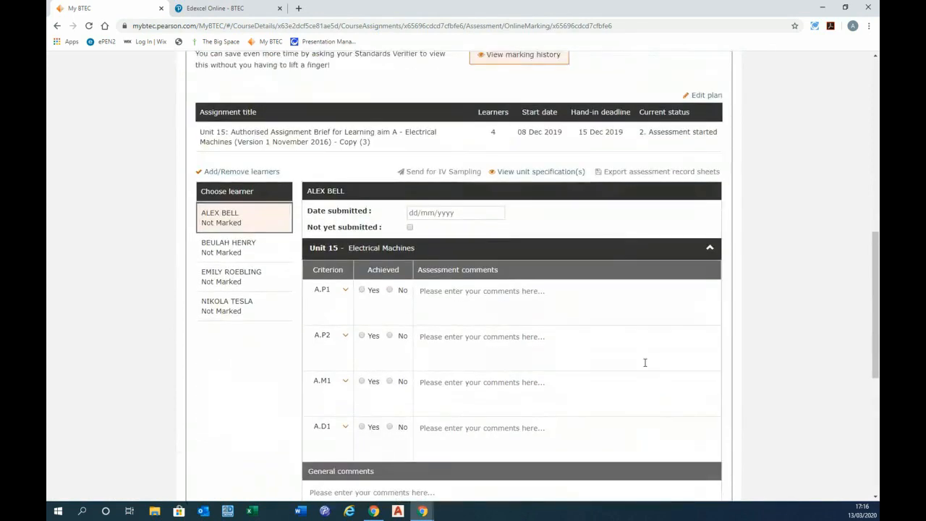
scroll(645, 362, up, 1)
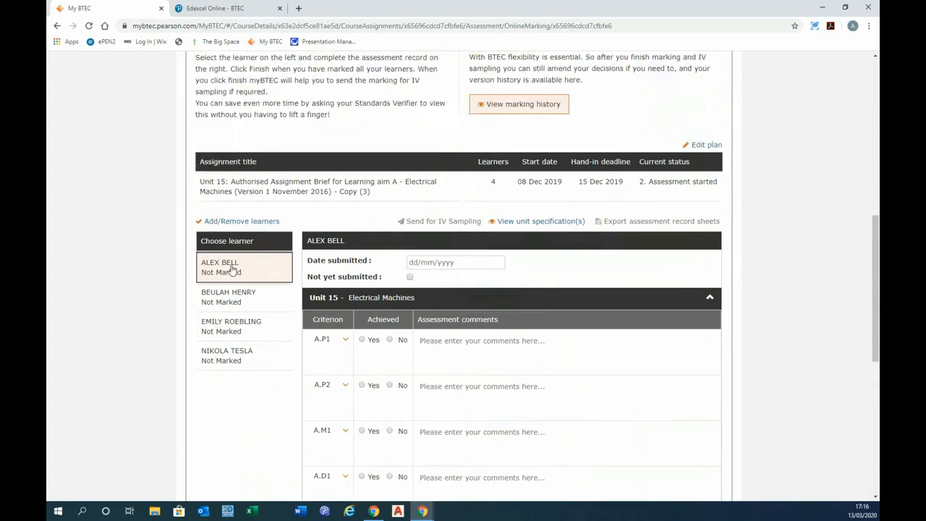
Step: Set the first learner's submission date to 15/12/2019
click(427, 263)
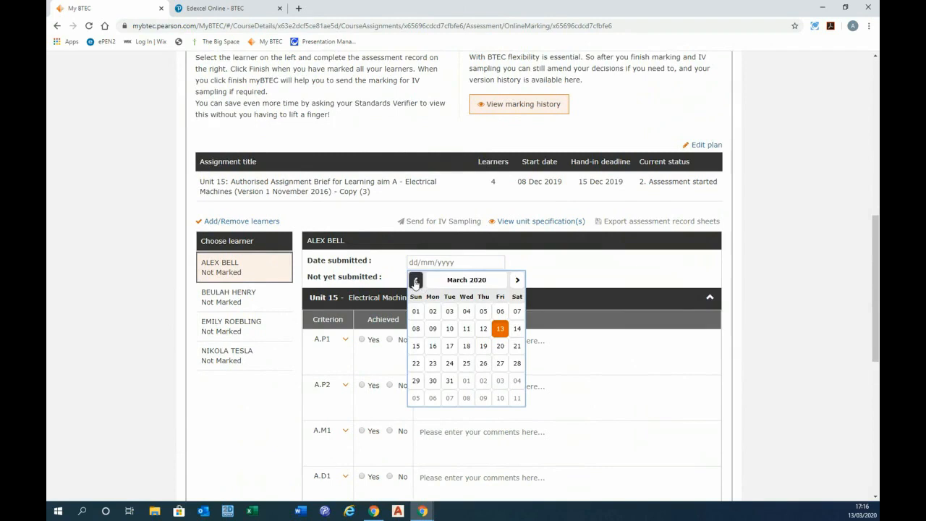
click(415, 280)
click(415, 280)
click(415, 280)
click(415, 280)
click(416, 280)
click(416, 280)
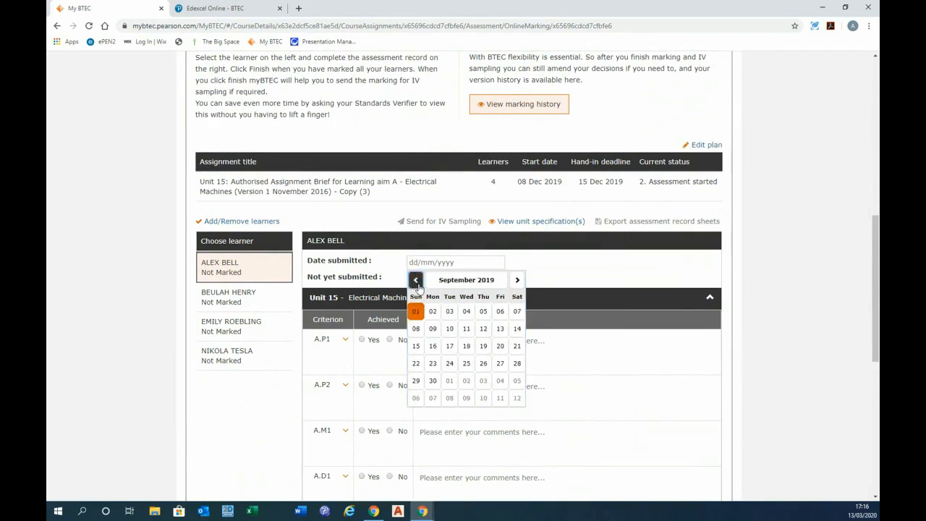
click(518, 281)
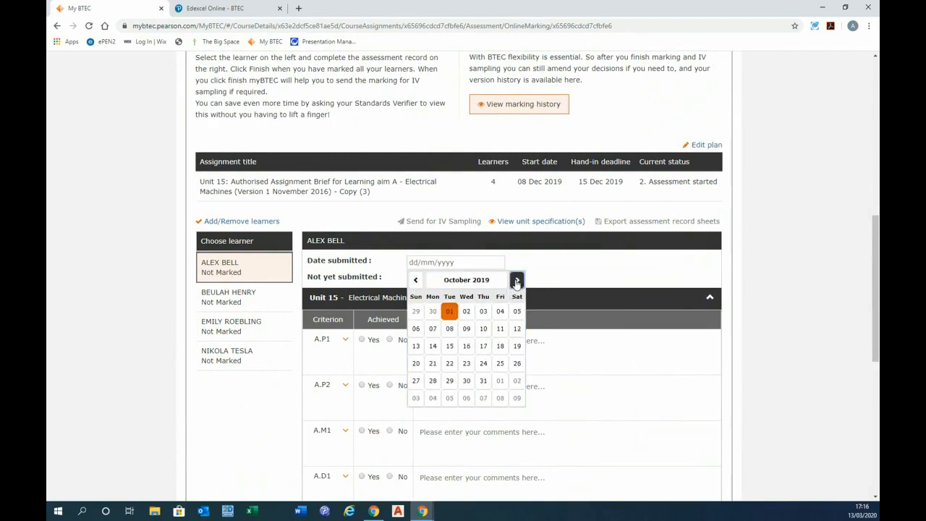
click(518, 281)
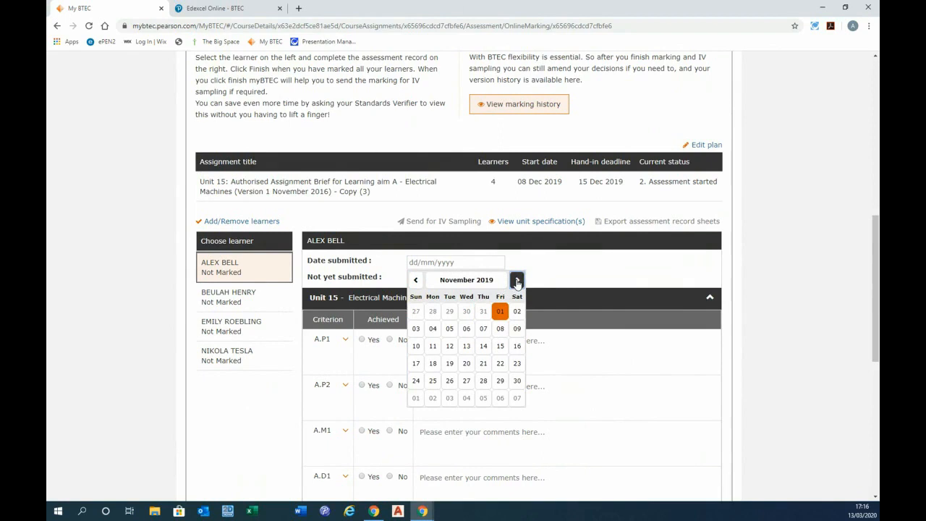
click(517, 281)
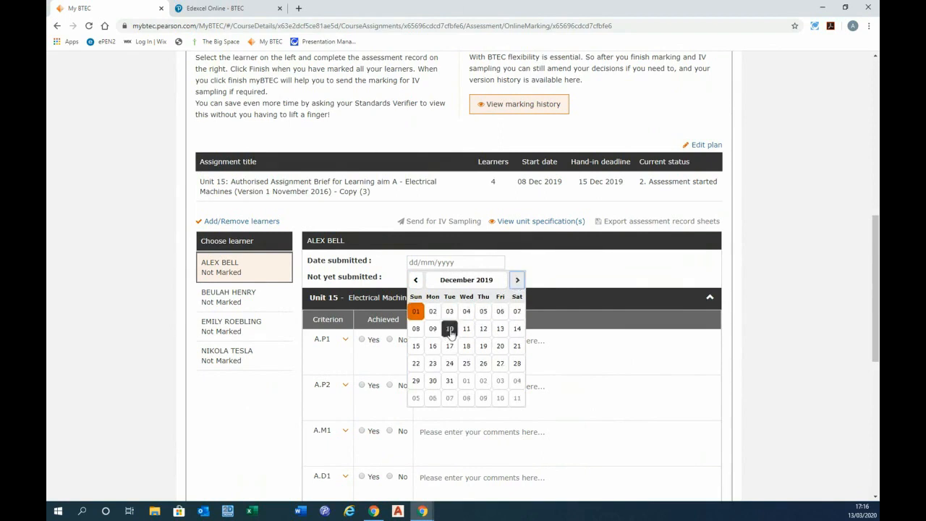
click(416, 347)
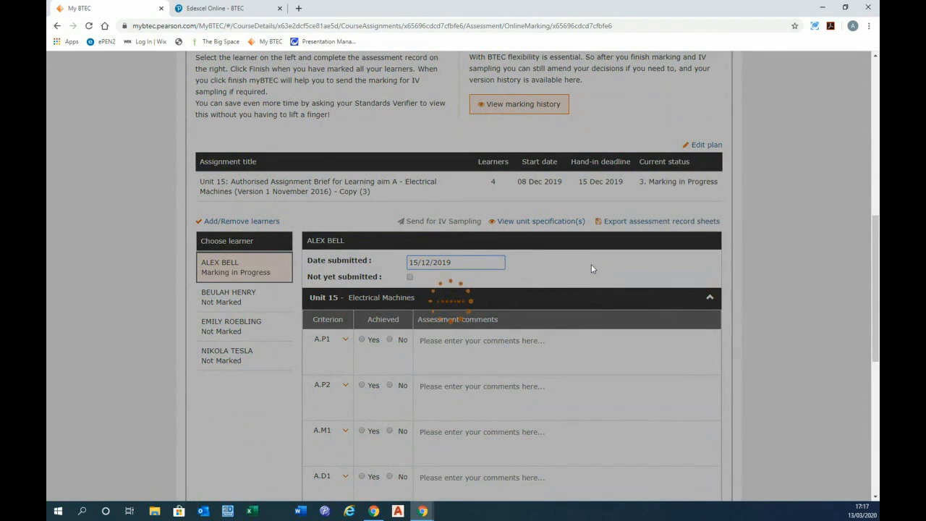
Step: Mark criteria A.P1, A.P2, A.M1 and A.D1 as achieved for the first learner, briefly trying A.P2 as not achieved
drag(875, 209, 877, 280)
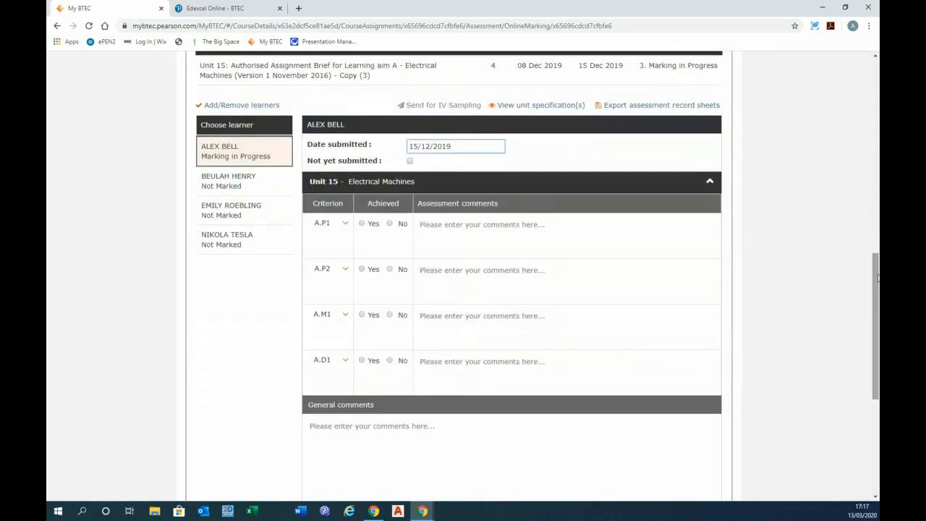
click(372, 224)
click(362, 269)
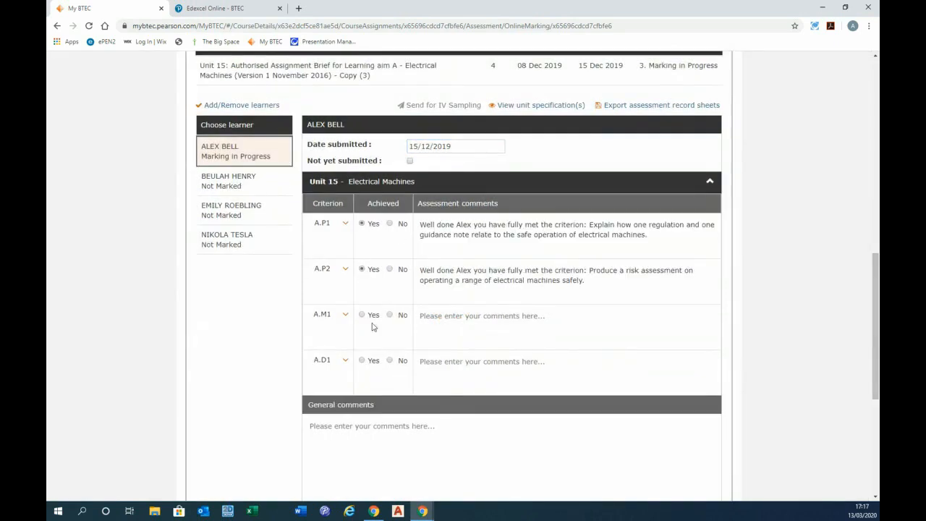
click(361, 315)
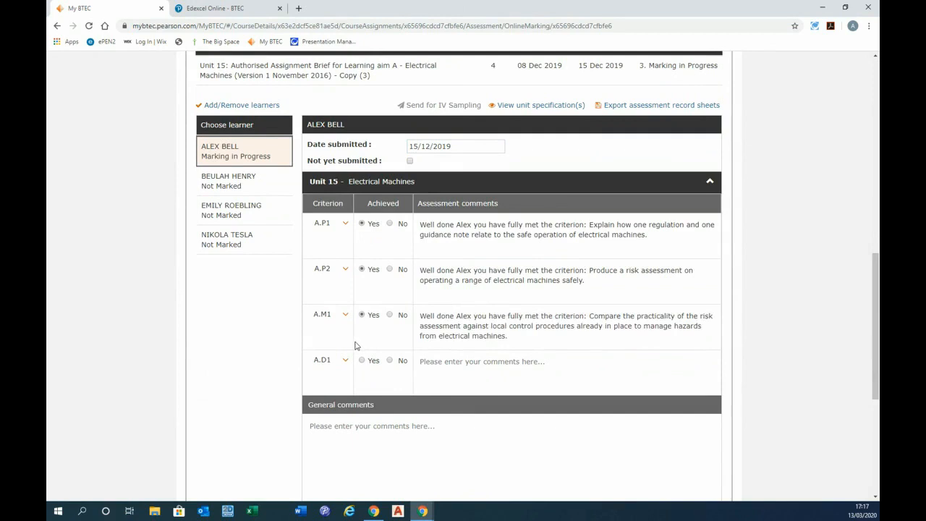
click(361, 361)
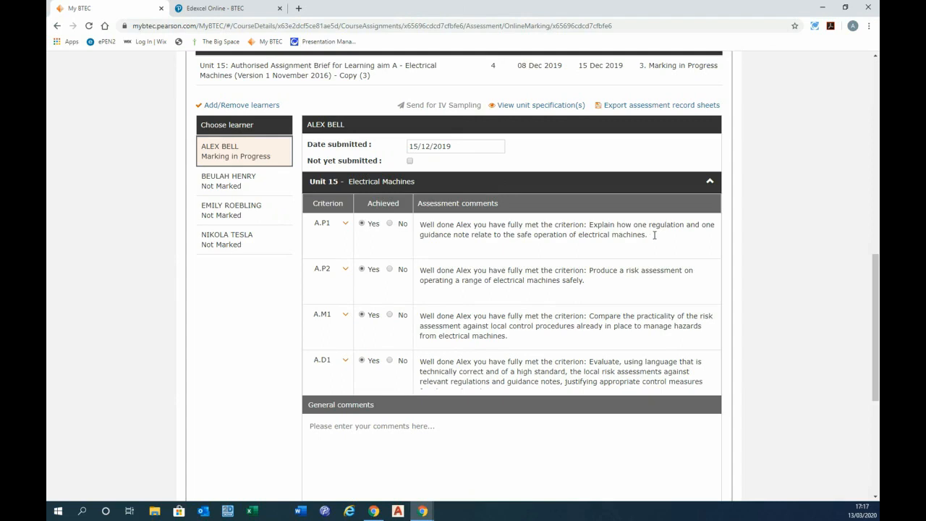
click(390, 268)
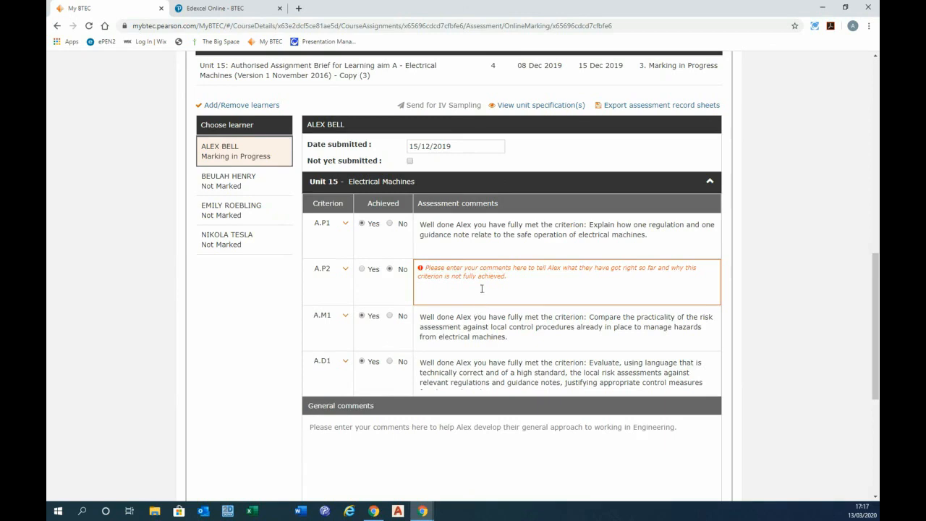
click(362, 268)
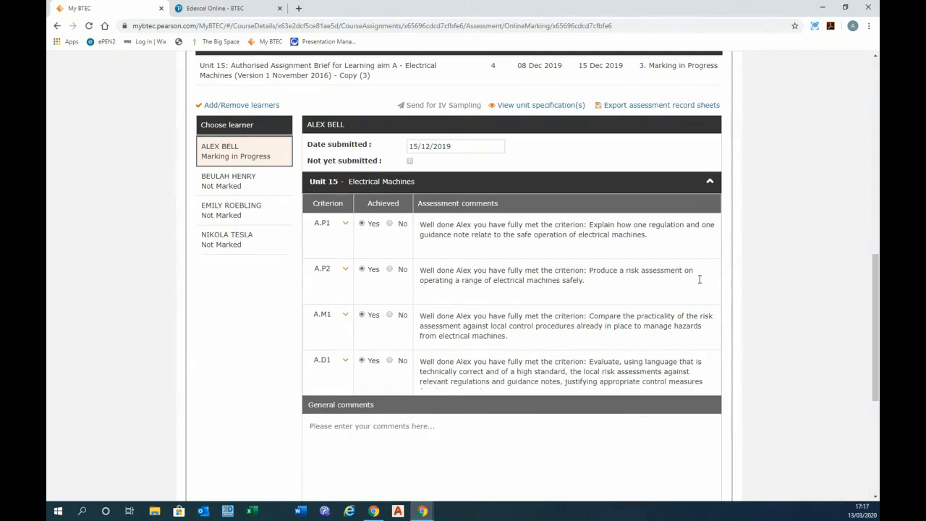
Step: Enter "Comments" as the first learner's general comments and agree to the assessor declaration
click(380, 429)
text(Comments)
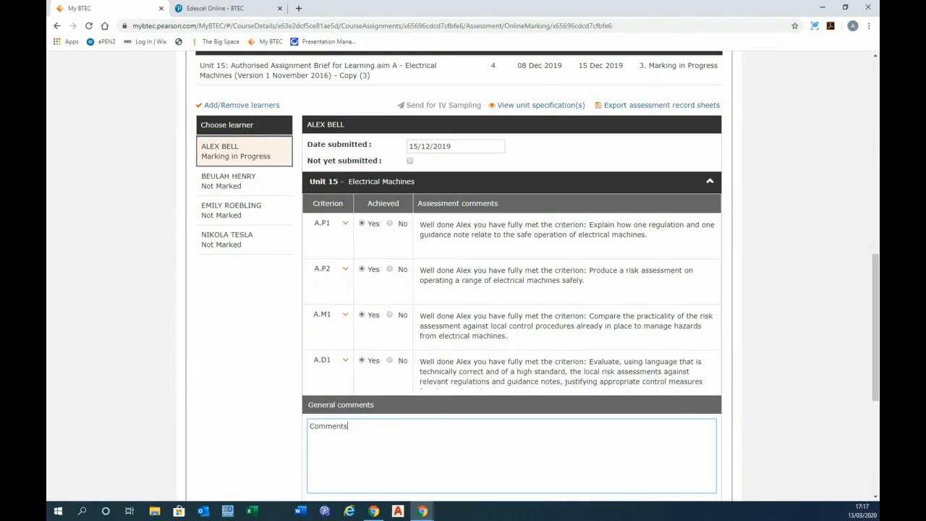
drag(874, 278, 873, 357)
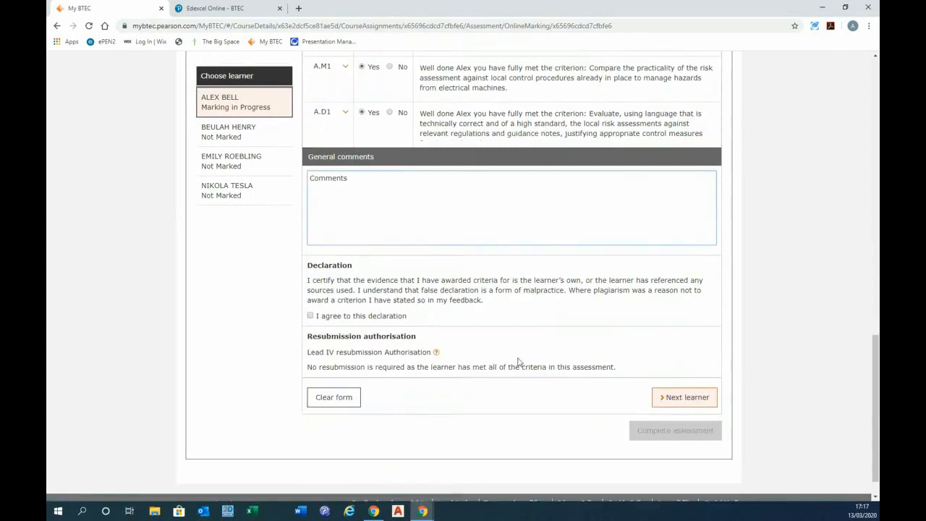
click(309, 316)
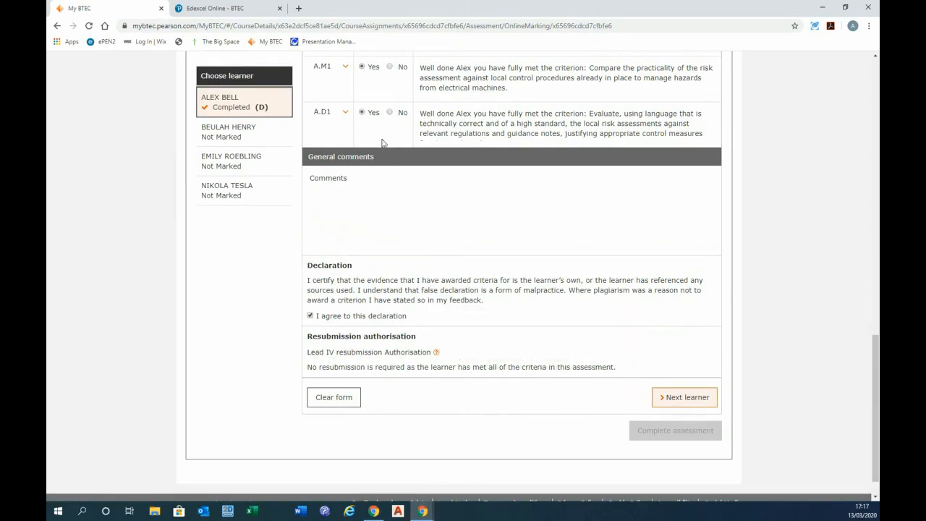
Step: Mark A.D1 as not achieved with the comment "near miss" and set the Lead IV resubmission authorisation to Yes
click(390, 113)
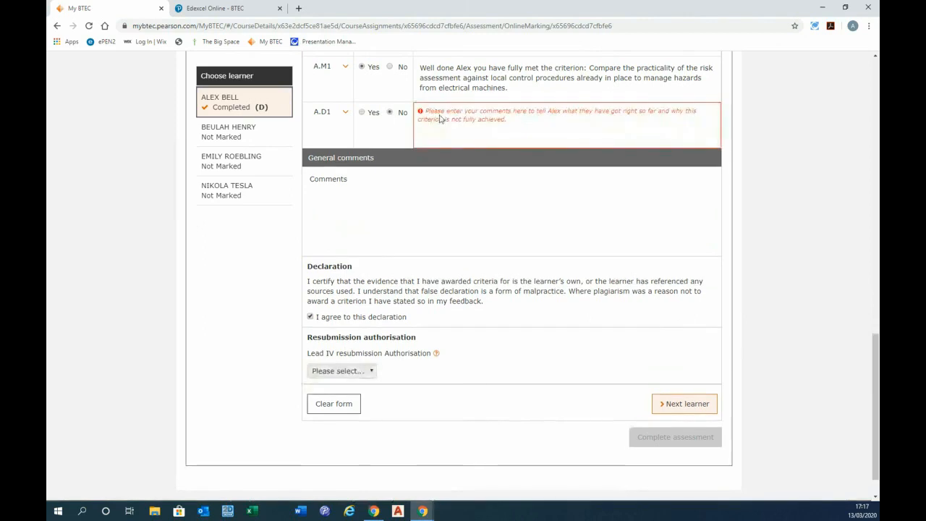
click(438, 114)
text(near miss)
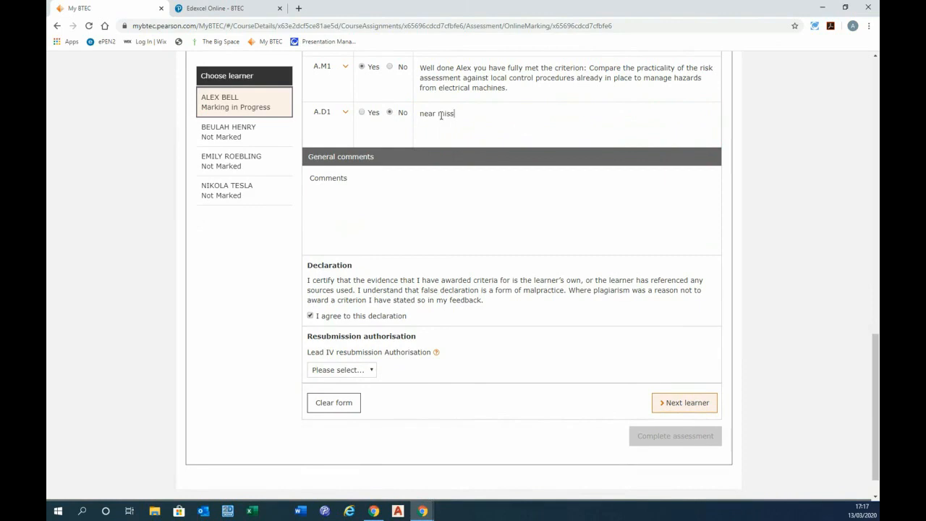
click(371, 370)
click(338, 393)
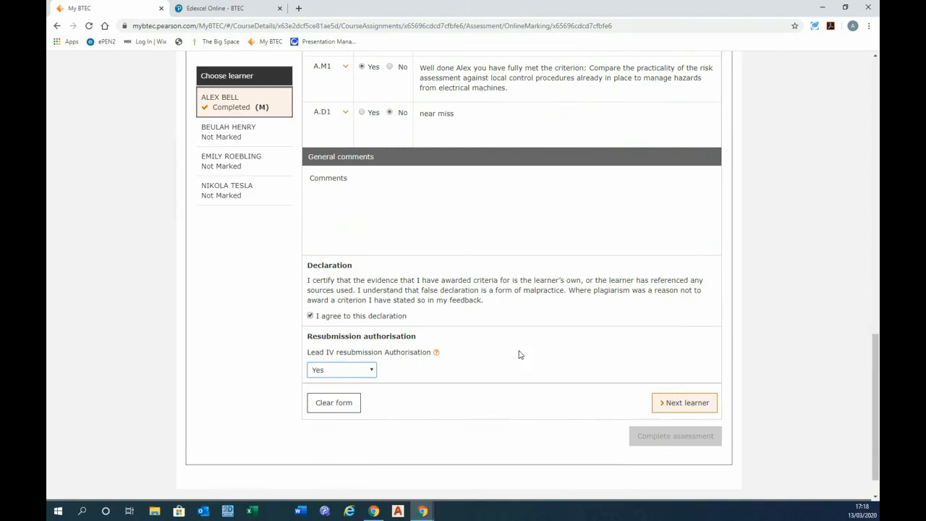
Step: Move on to the second learner, mark the work as not yet submitted, and select the third learner
click(685, 404)
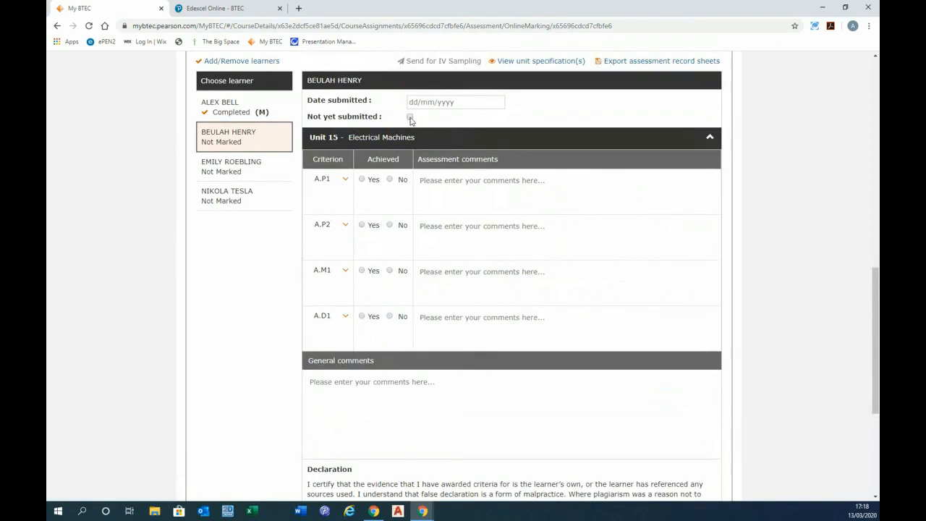
click(236, 167)
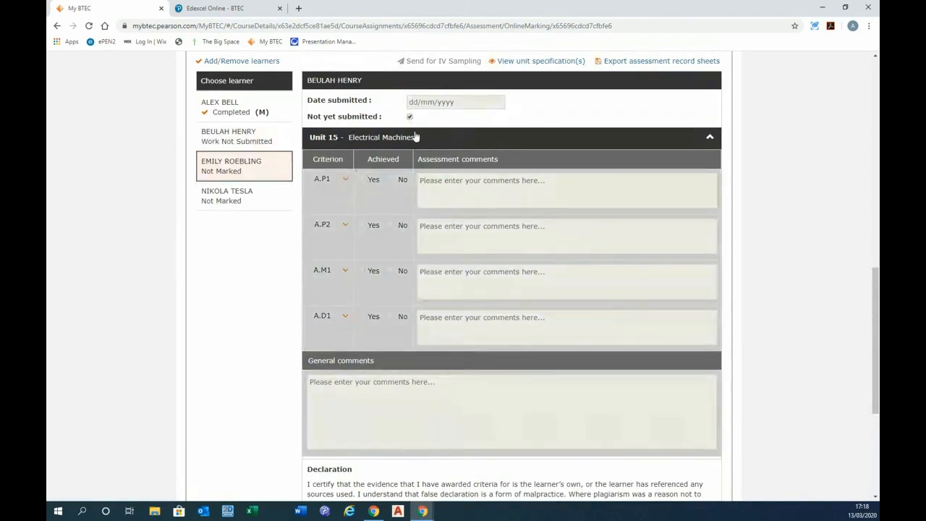
Step: Mark the third and fourth learners' work as not yet submitted for the Unit 15 assignment
click(408, 118)
click(283, 191)
click(410, 118)
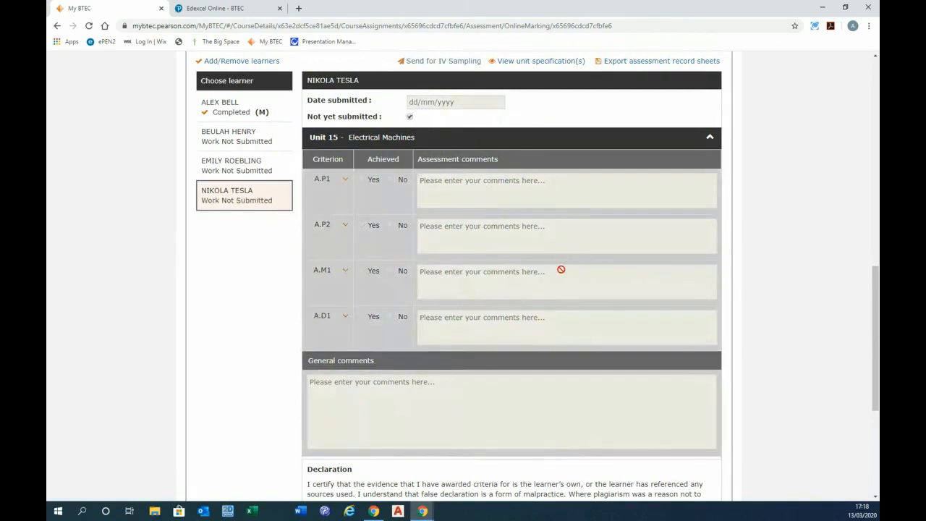
Step: Complete the Unit 15 assessment and finish marking with the option not to send it for IV sampling
scroll(509, 362, down, 4)
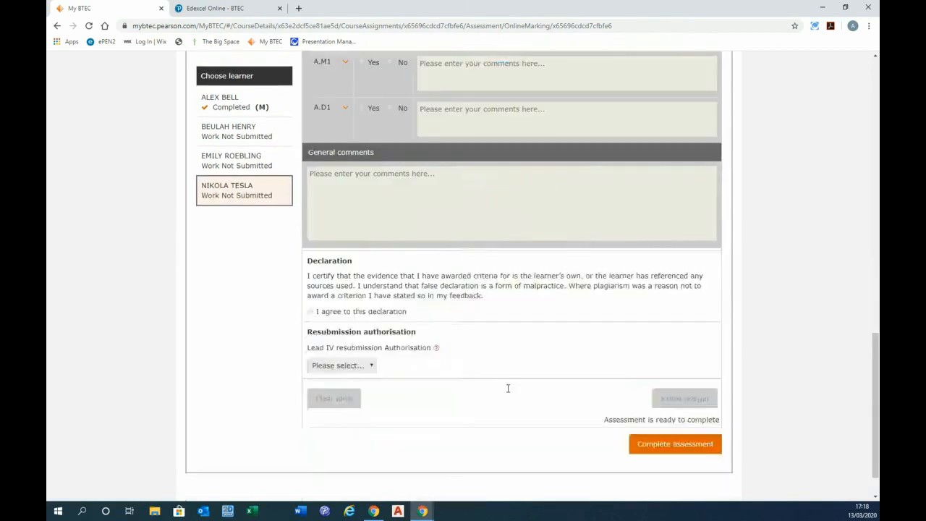
click(677, 405)
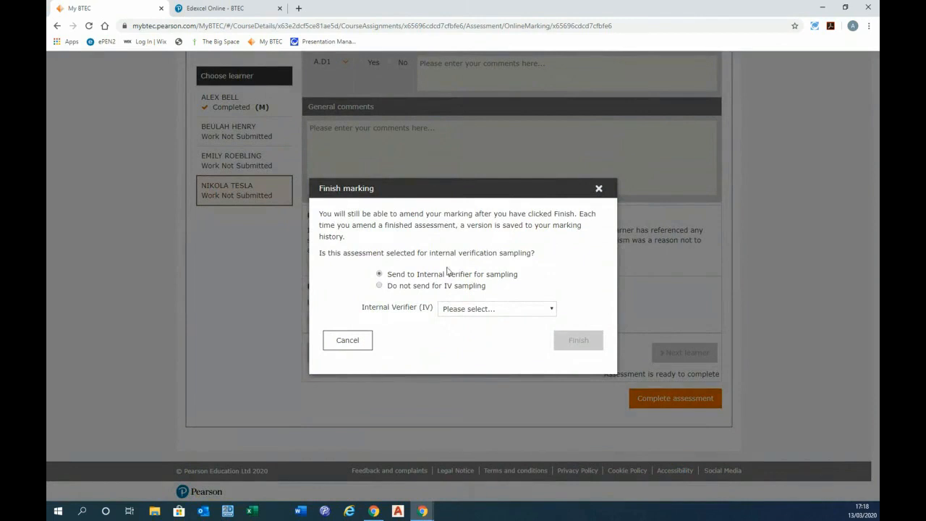
click(379, 286)
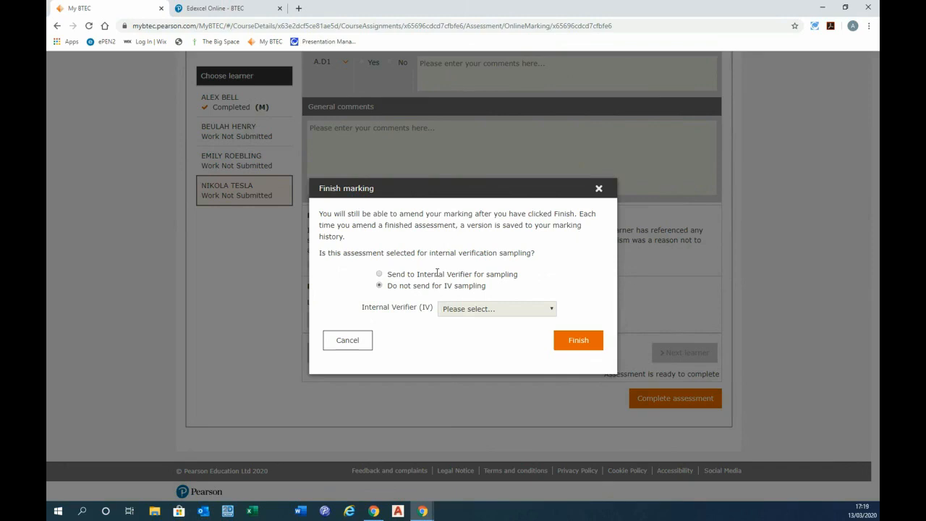
click(584, 340)
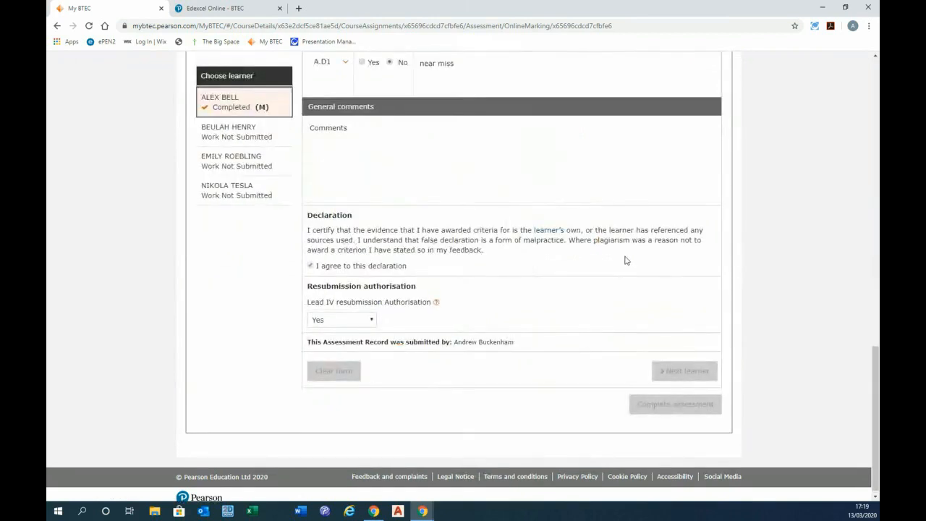
Step: Review the first learner's completed record sheet, its criteria decisions and comments, and the assignment's status and sampling options
scroll(626, 261, up, 3)
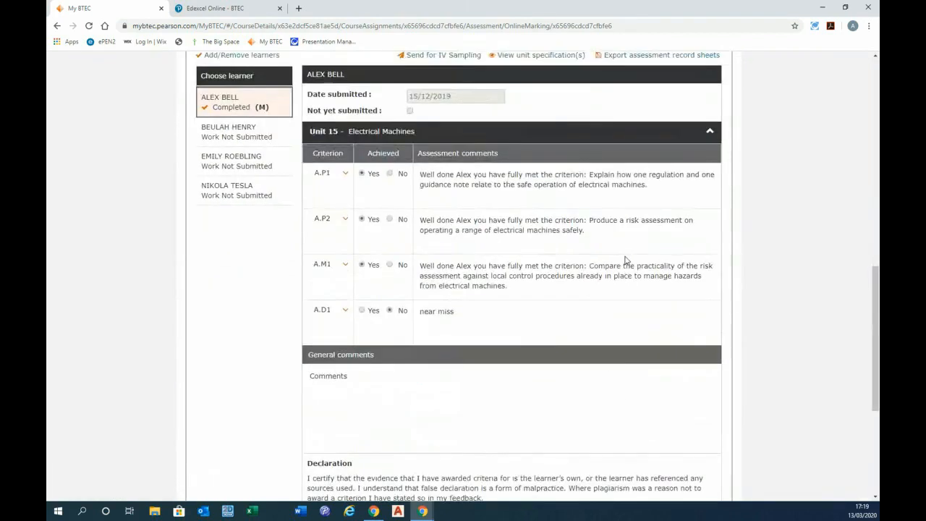
scroll(626, 260, up, 2)
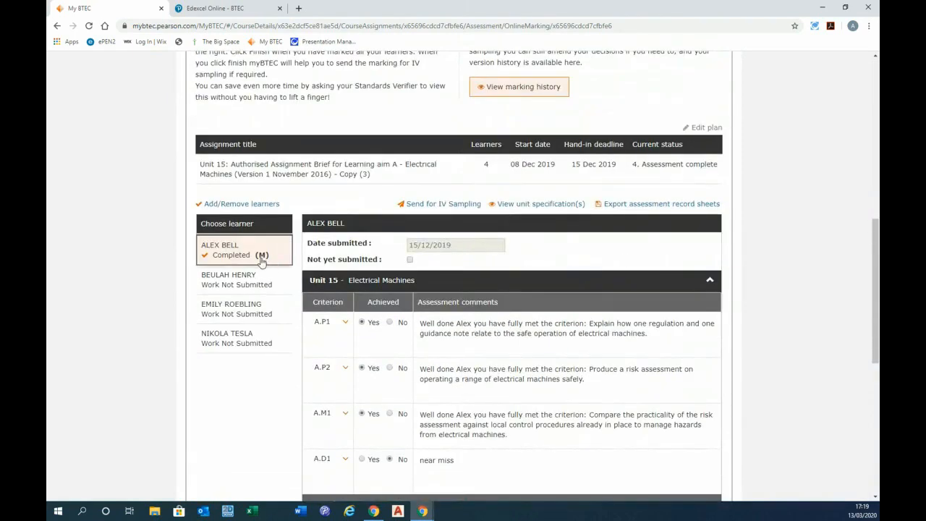
scroll(512, 362, down, 1)
scroll(512, 362, down, 4)
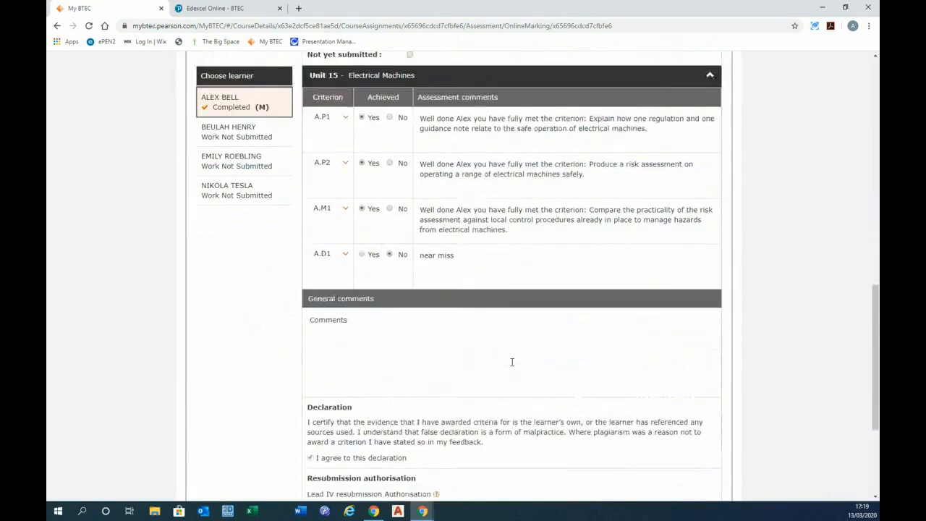
scroll(512, 362, up, 4)
scroll(512, 363, up, 1)
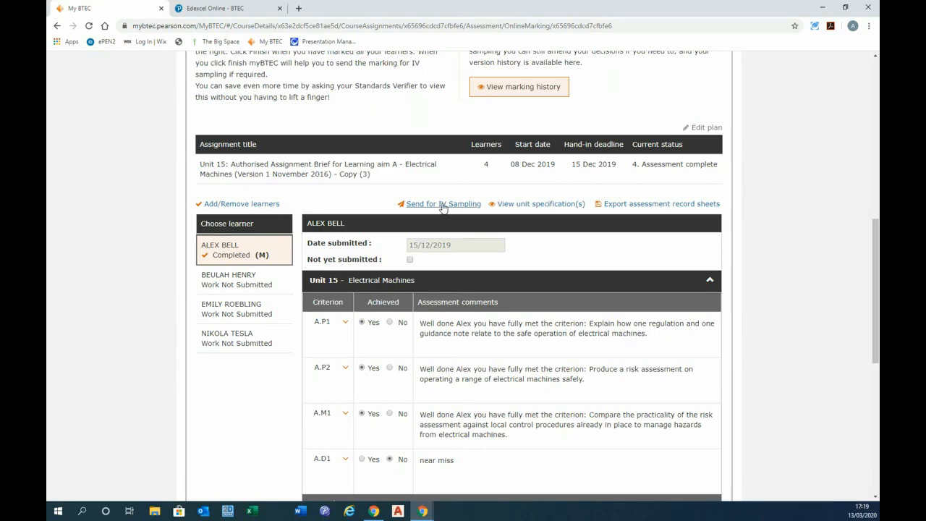
scroll(611, 200, down, 1)
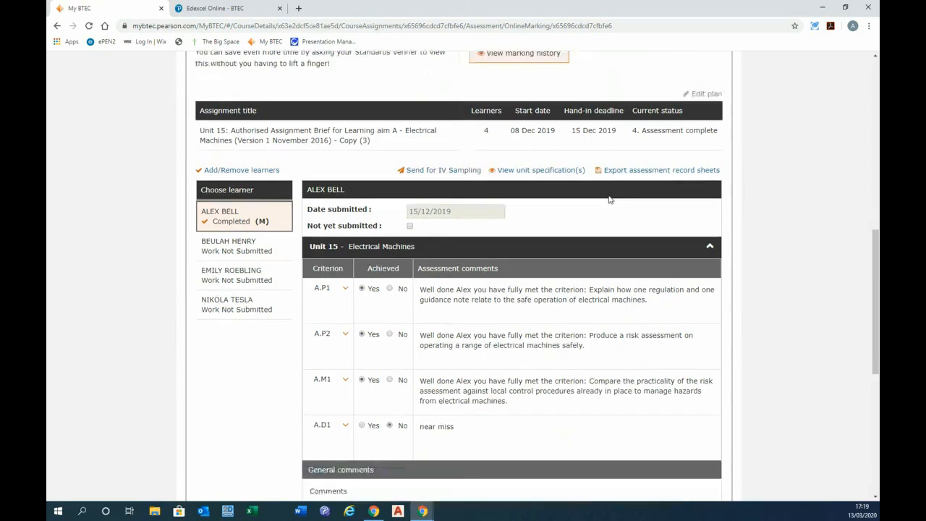
scroll(610, 197, up, 3)
scroll(610, 197, down, 1)
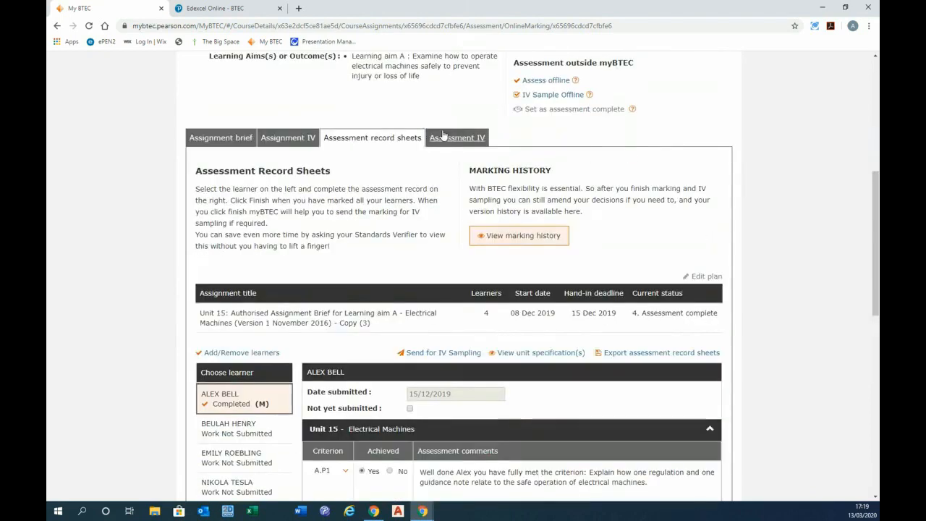
scroll(626, 223, up, 3)
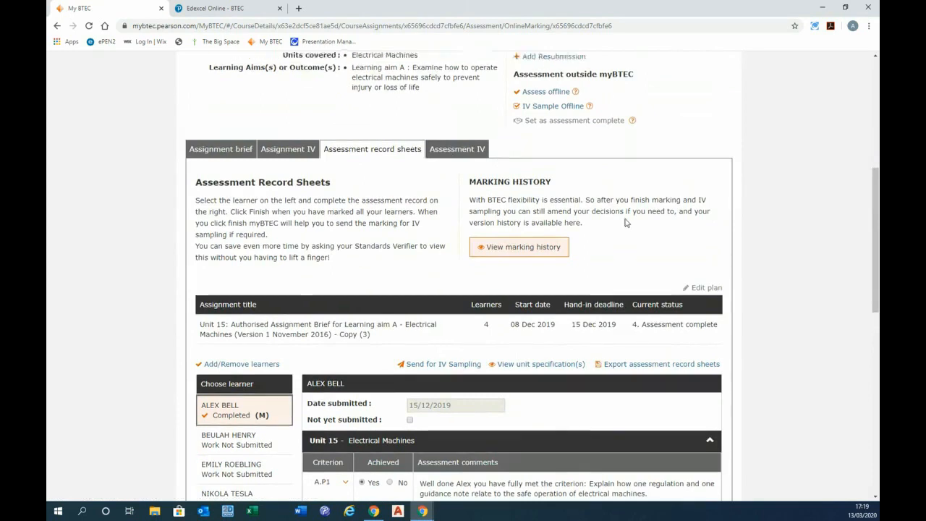
Step: Check the learners' criteria results for Unit 15: Electrical Machines in Learner Progress, then close the unit details
click(478, 105)
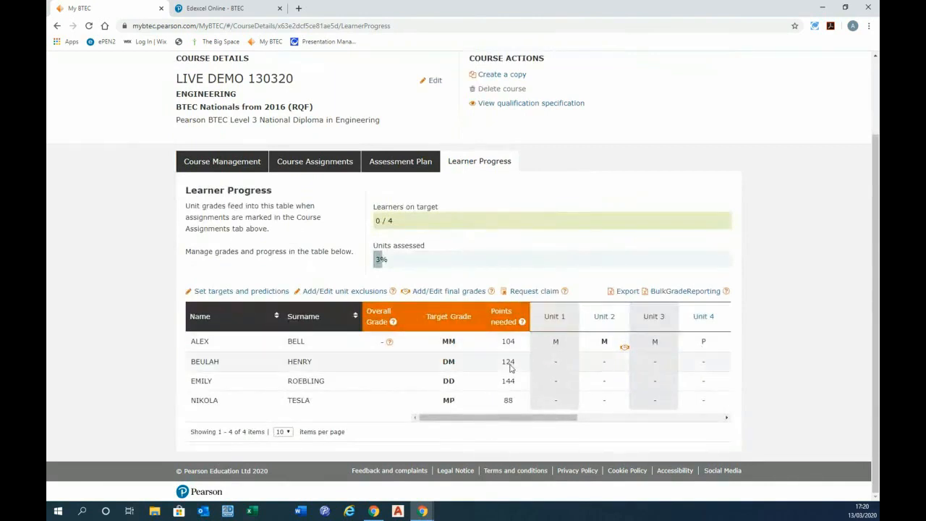
drag(488, 419, 657, 428)
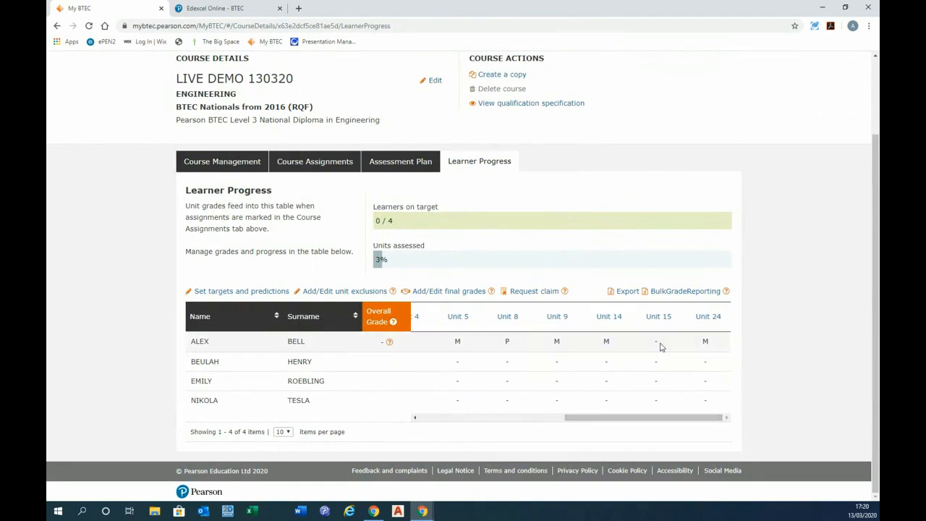
click(659, 319)
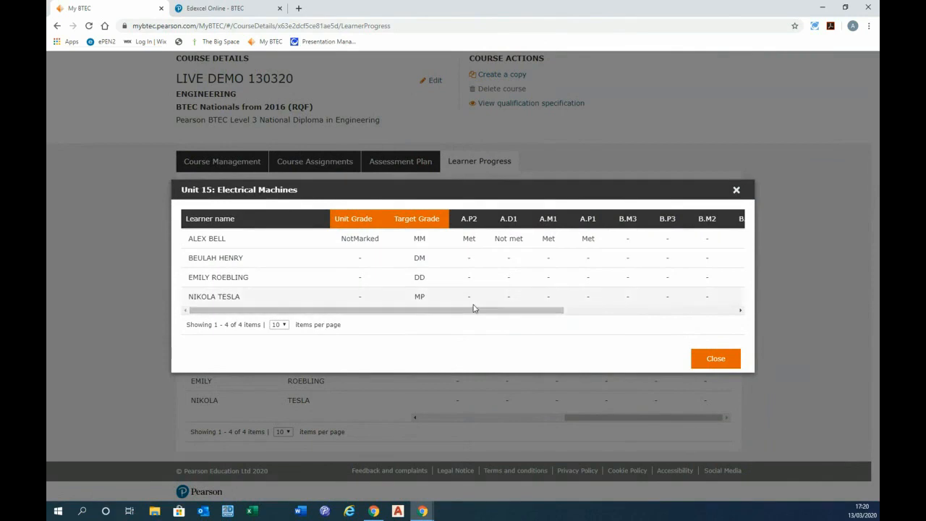
drag(473, 315, 442, 318)
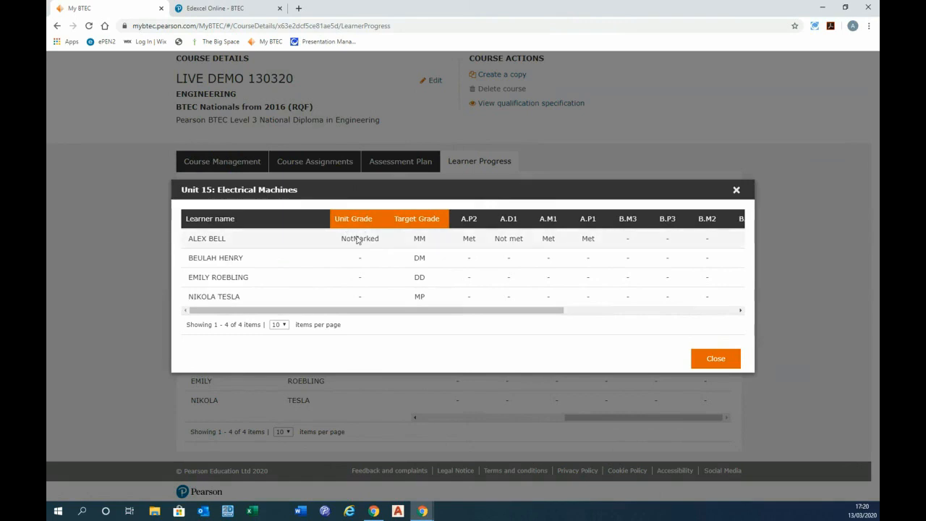
click(714, 359)
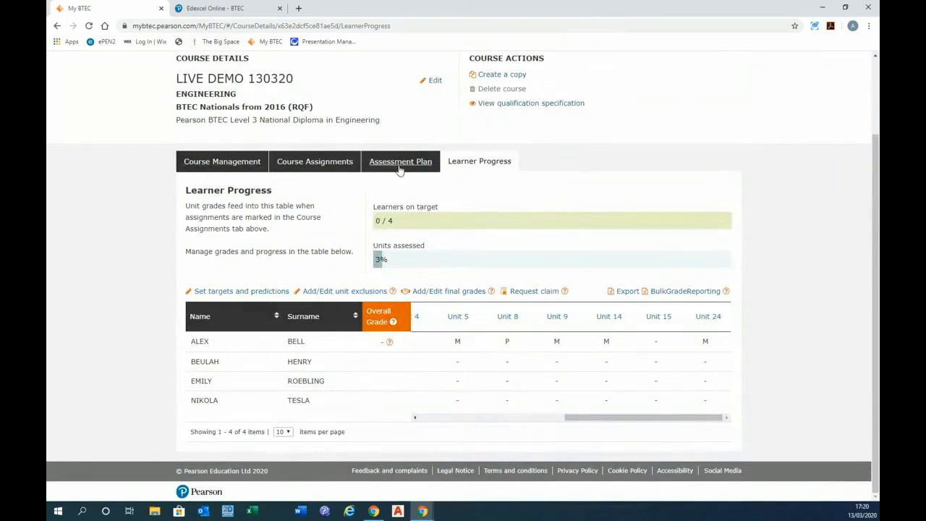
Step: Add a resubmission for the first learner to the Unit 15 learning aim A assignment with hand-in date 13/03/2020
click(324, 164)
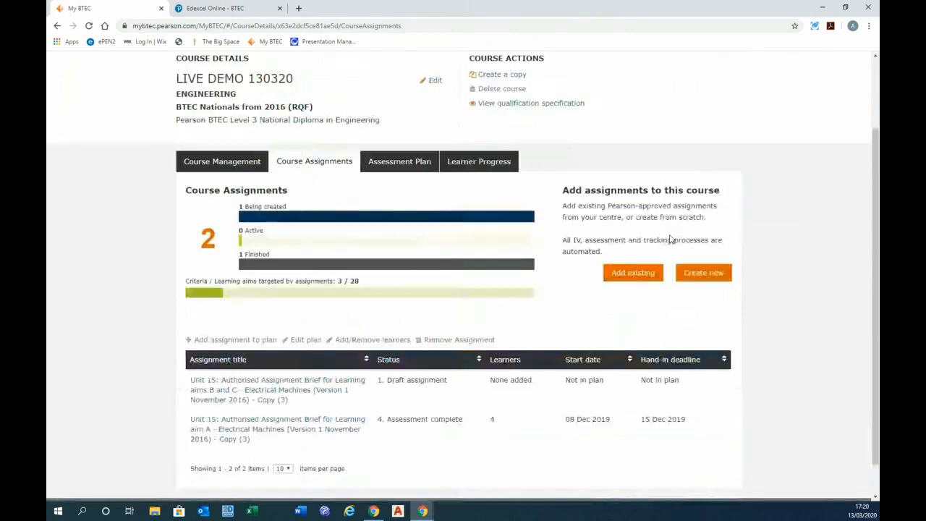
scroll(780, 283, down, 1)
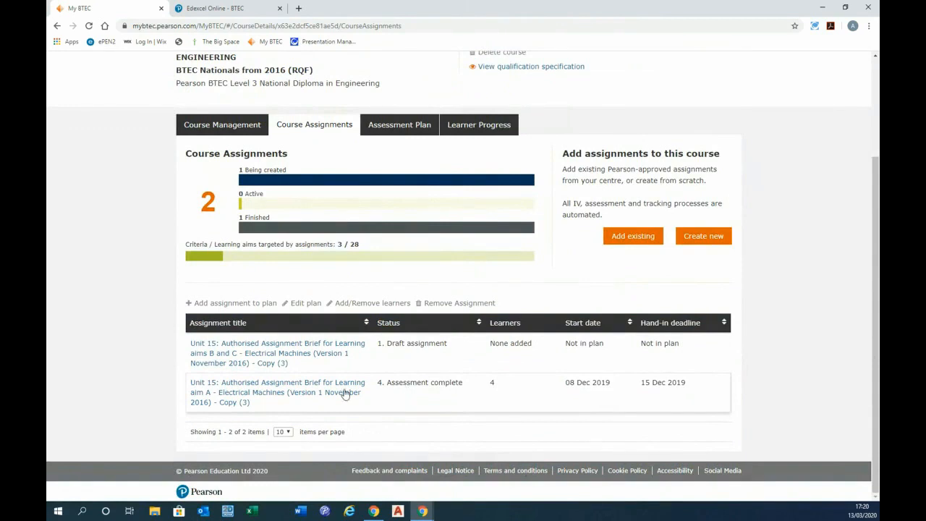
click(266, 390)
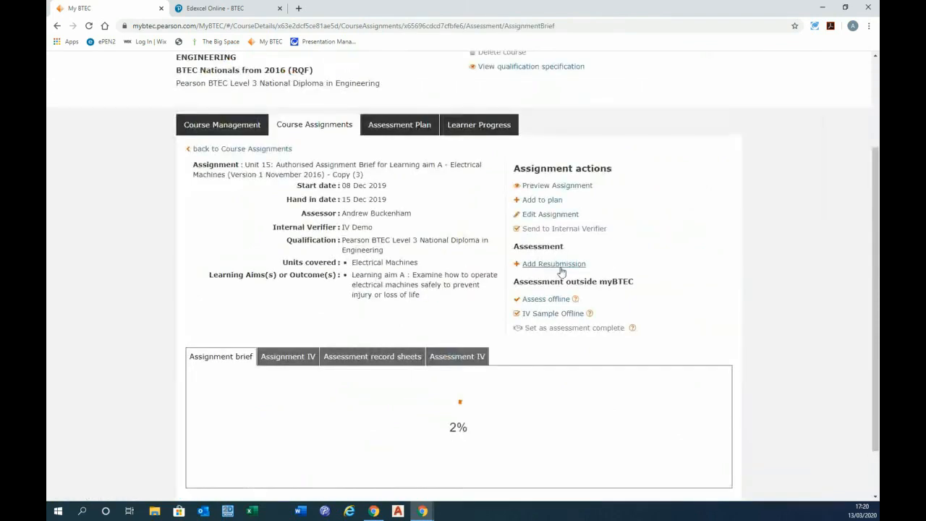
click(544, 265)
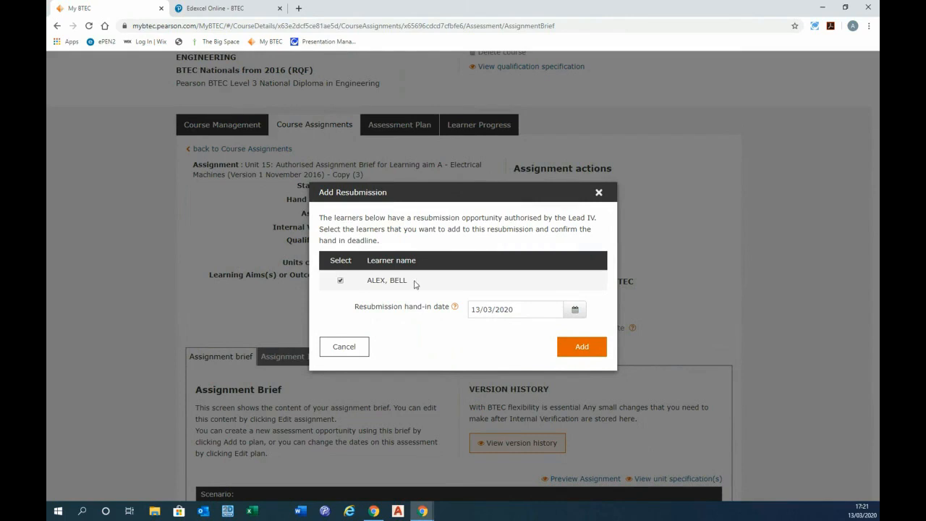
click(582, 347)
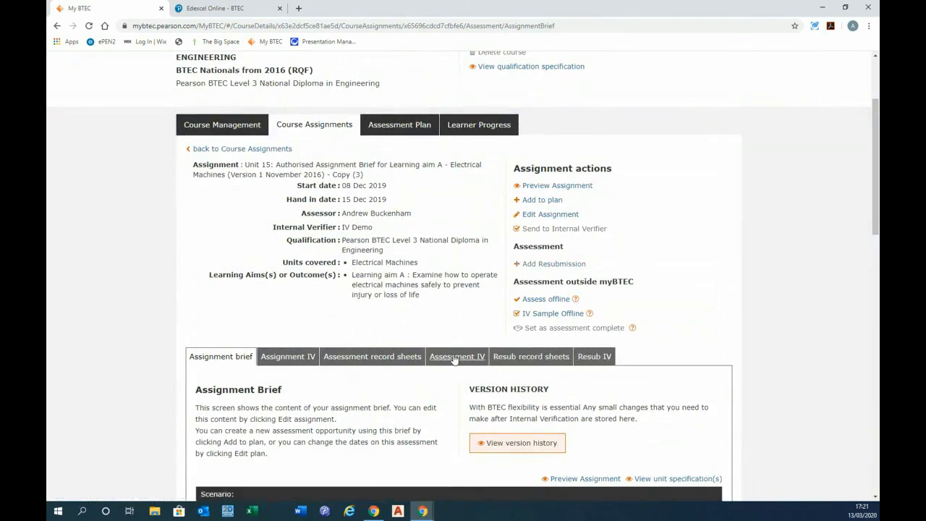
Step: Open the resubmission record sheet and set the first learner's submission date to 12/03/2020
click(515, 360)
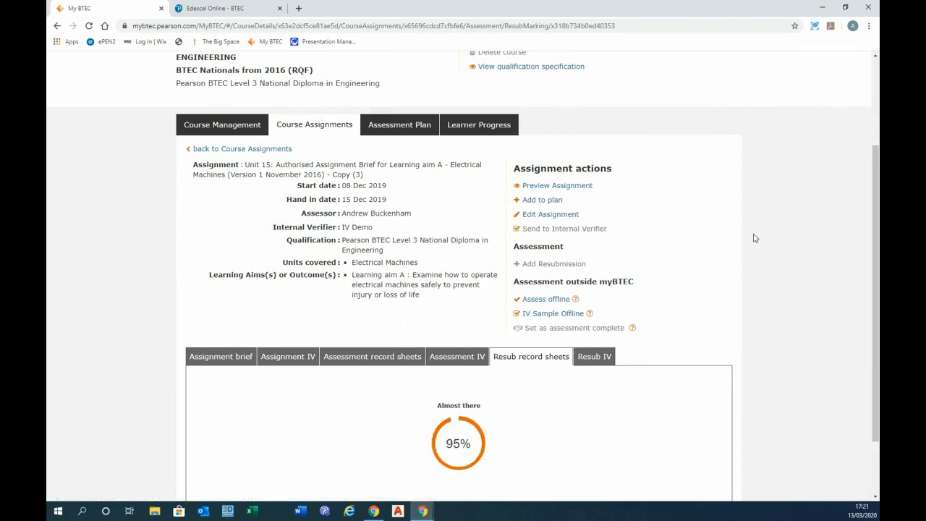
scroll(756, 240, down, 3)
scroll(756, 239, down, 2)
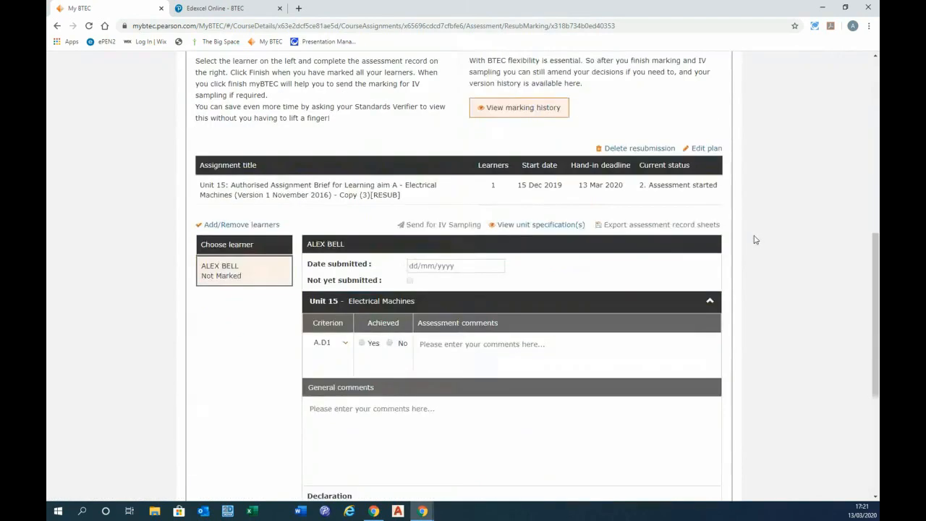
scroll(755, 239, down, 1)
scroll(755, 240, down, 1)
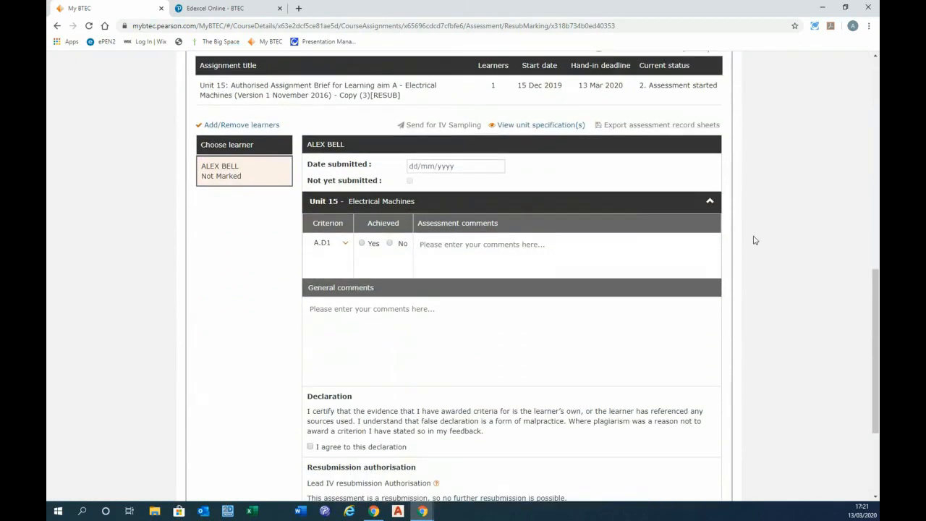
click(433, 168)
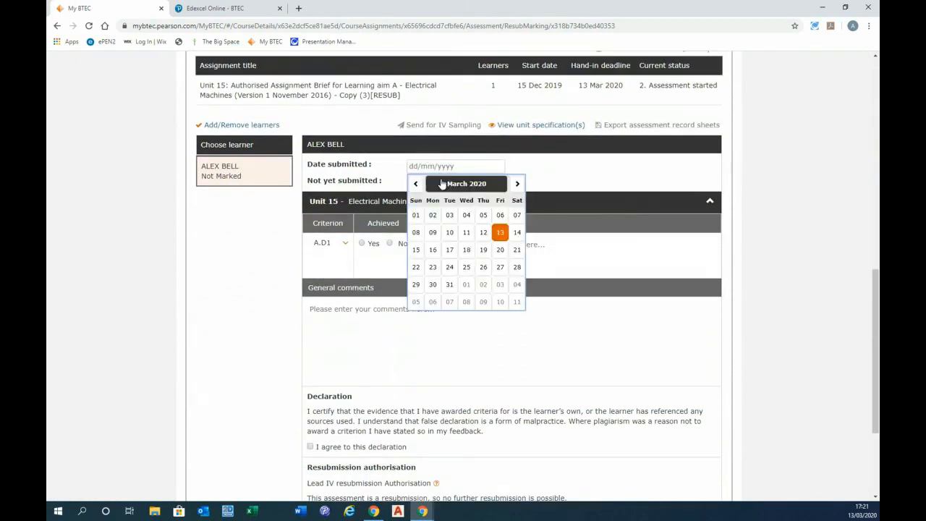
click(484, 234)
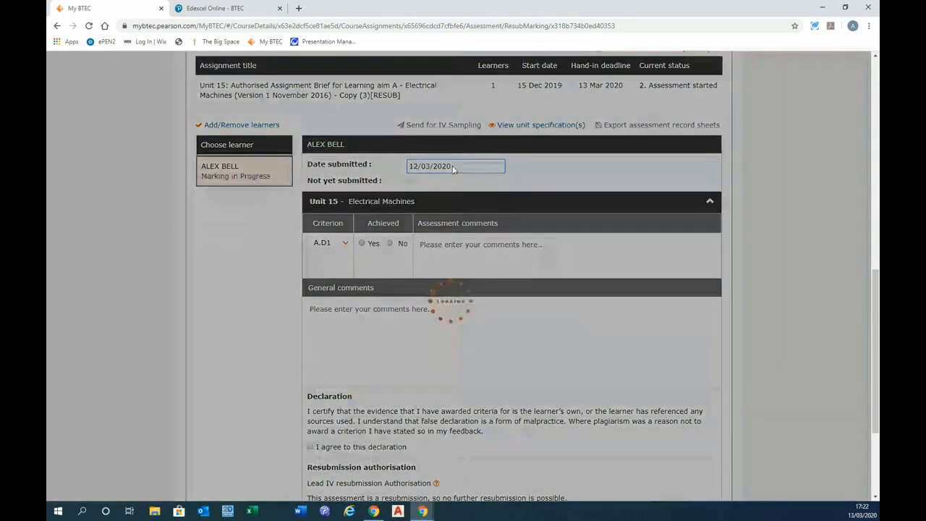
Step: Mark A.D1 as achieved on the resubmission, enter "Well done" as general comments, and agree to the declaration
click(363, 244)
click(333, 309)
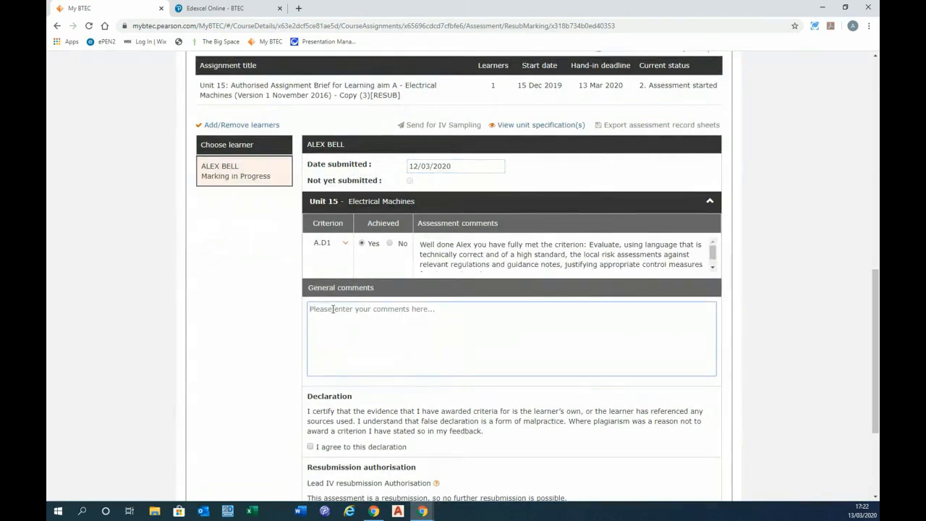
text(Well done)
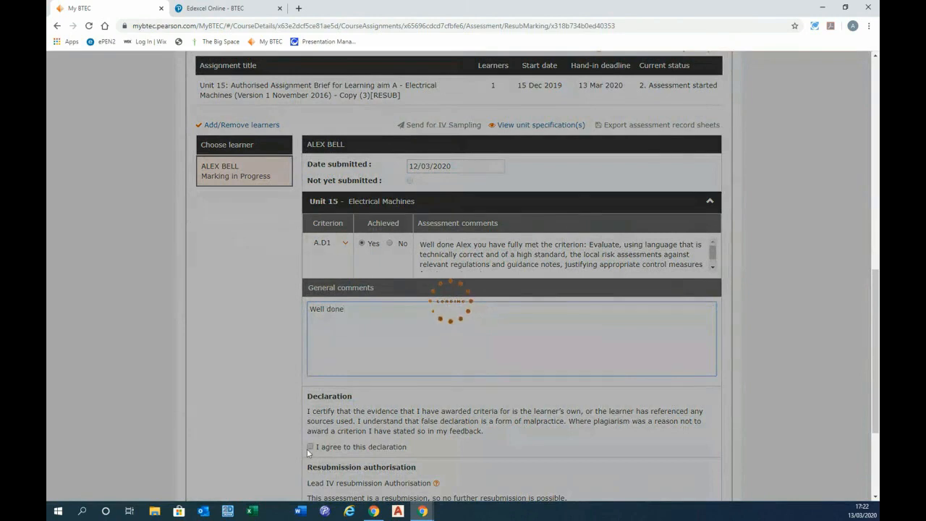
scroll(537, 382, down, 3)
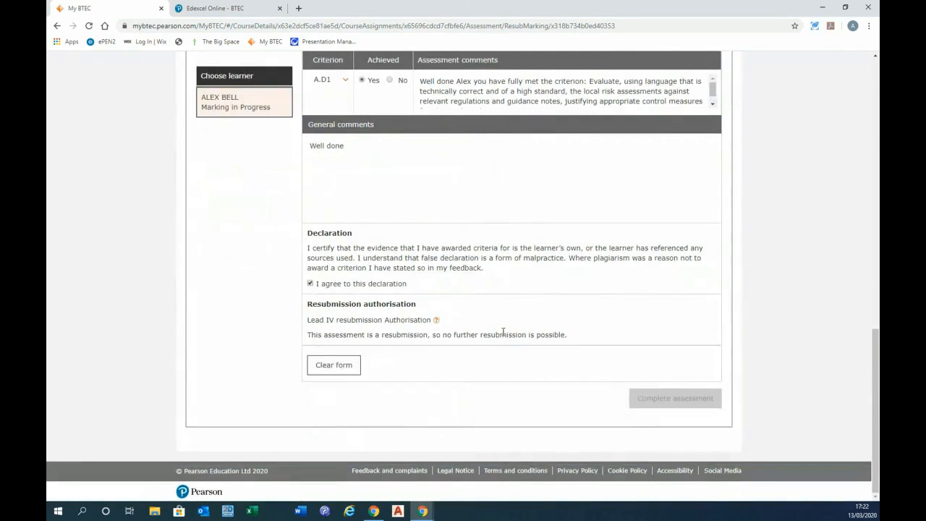
scroll(502, 331, up, 3)
click(364, 252)
click(362, 180)
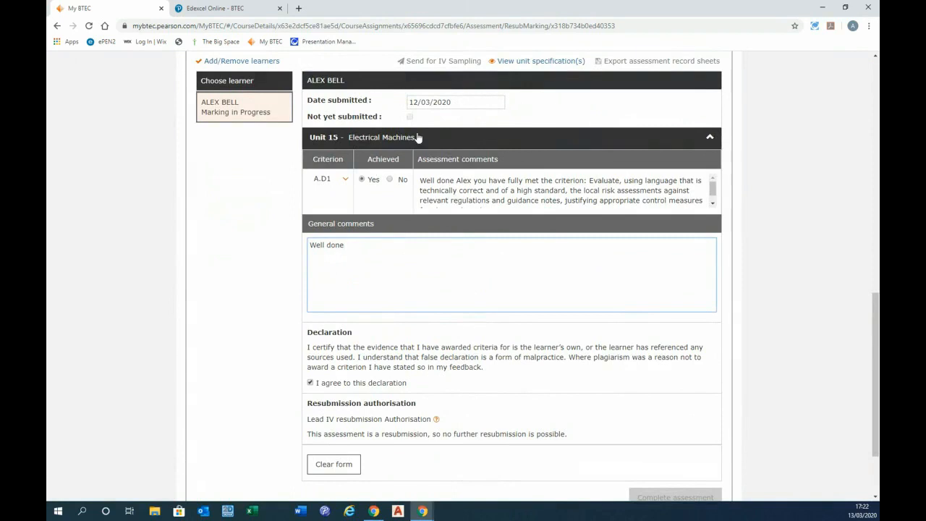
scroll(426, 102, up, 1)
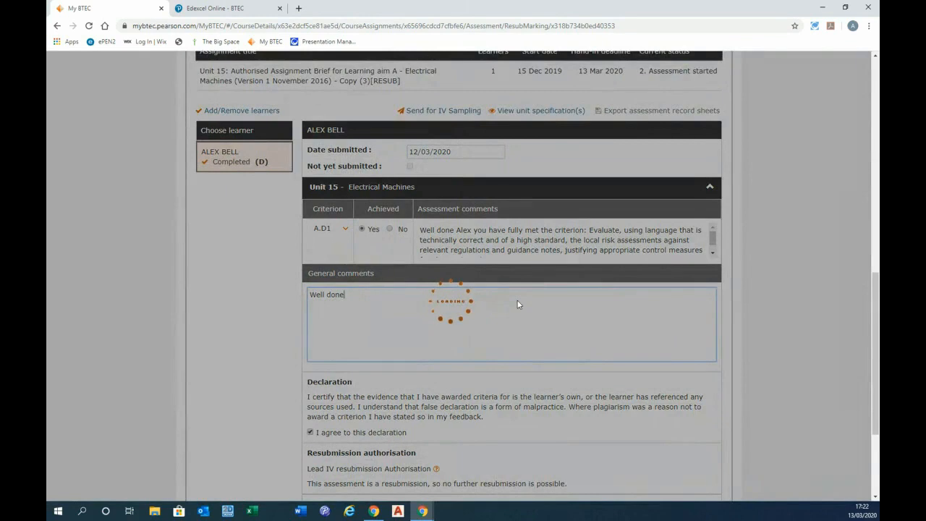
Step: Complete the resubmission assessment and return to the assignment details
scroll(330, 207, down, 3)
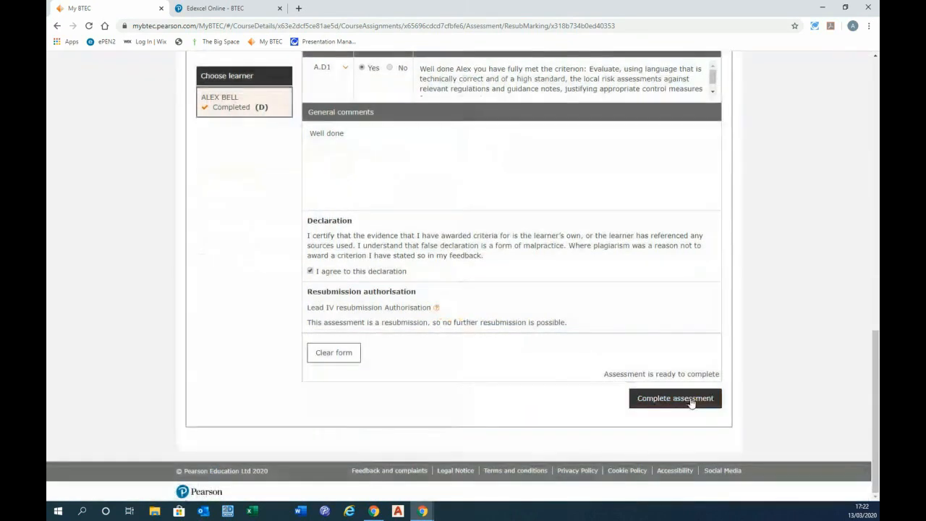
click(680, 399)
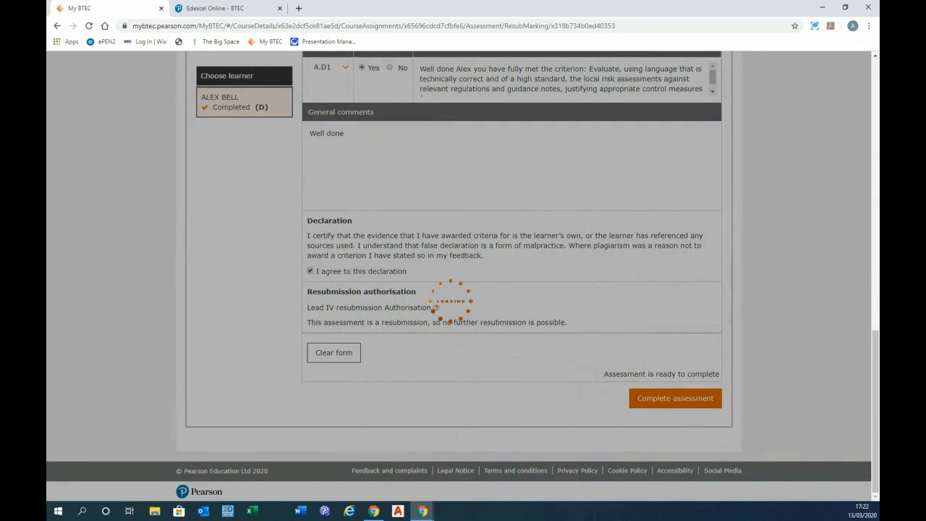
drag(876, 384, 874, 161)
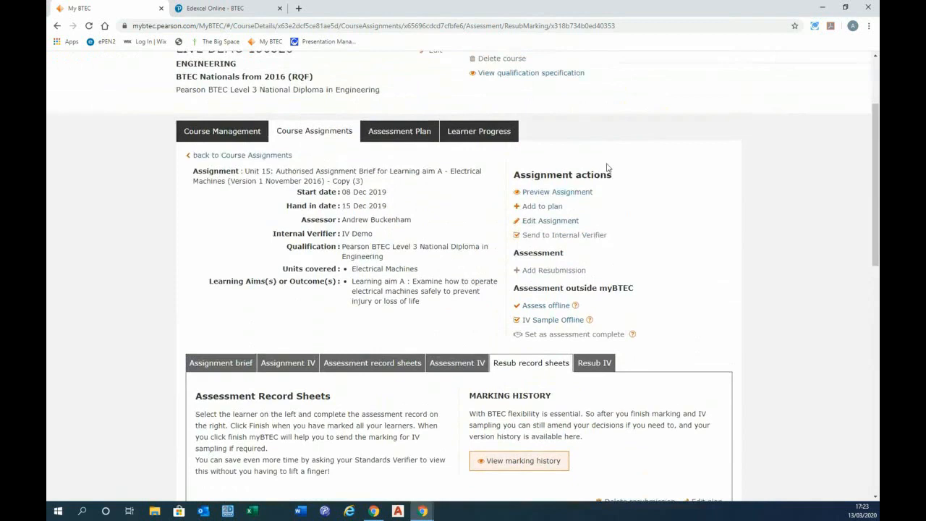
Step: Check the learners' criterion results for Unit 15: Electrical Machines in the course's learner progress, then close the unit breakdown
click(466, 131)
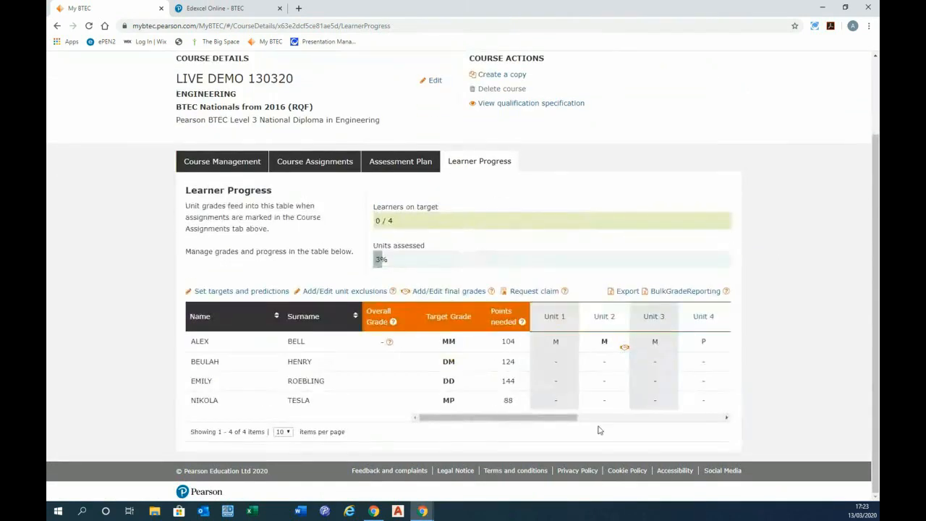
drag(523, 421, 706, 420)
click(657, 316)
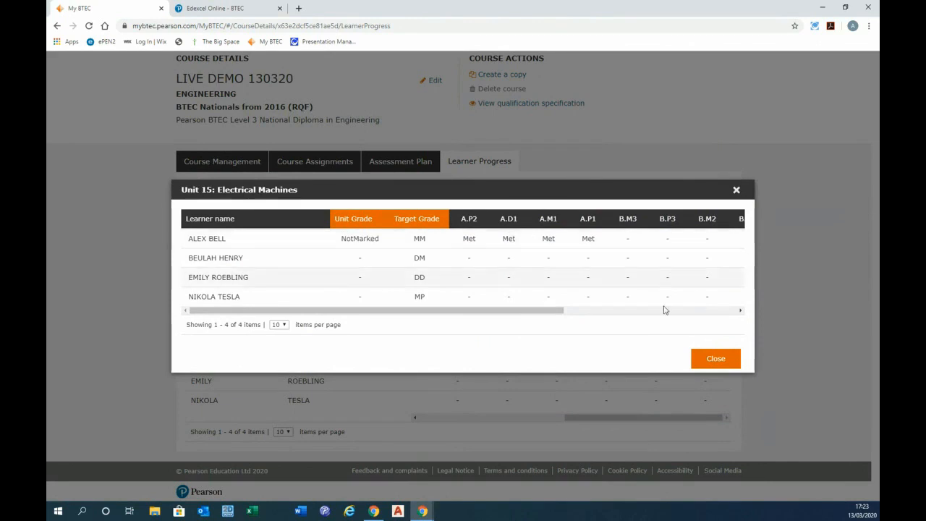
click(717, 359)
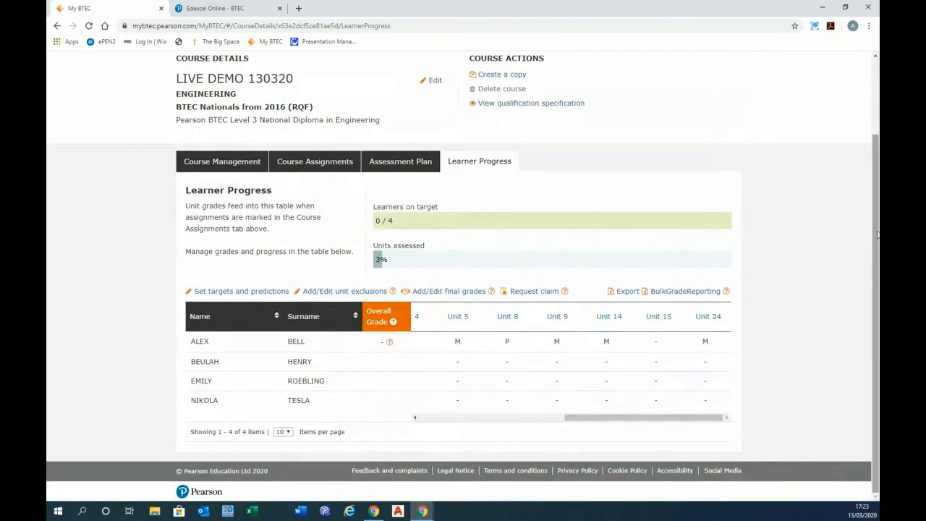
scroll(878, 233, up, 3)
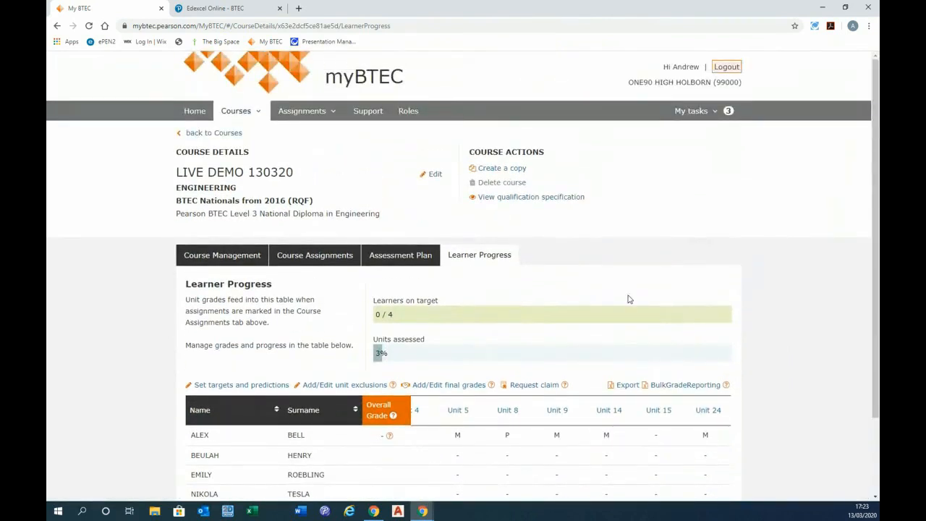
scroll(564, 242, down, 2)
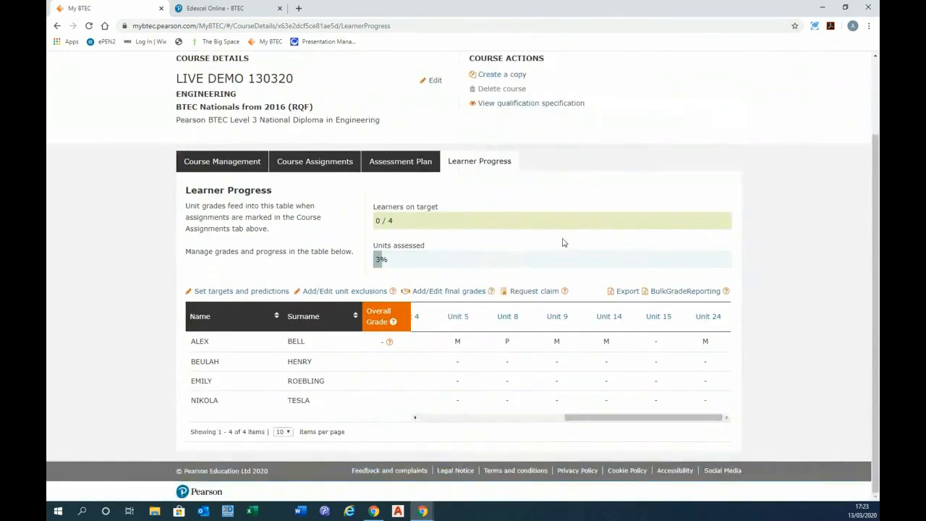
scroll(564, 244, up, 2)
scroll(563, 243, down, 1)
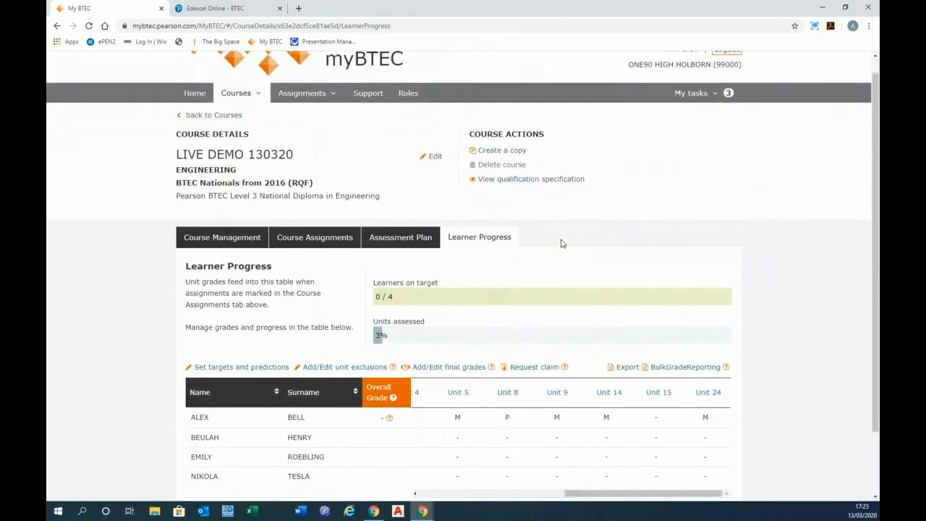
scroll(560, 242, up, 1)
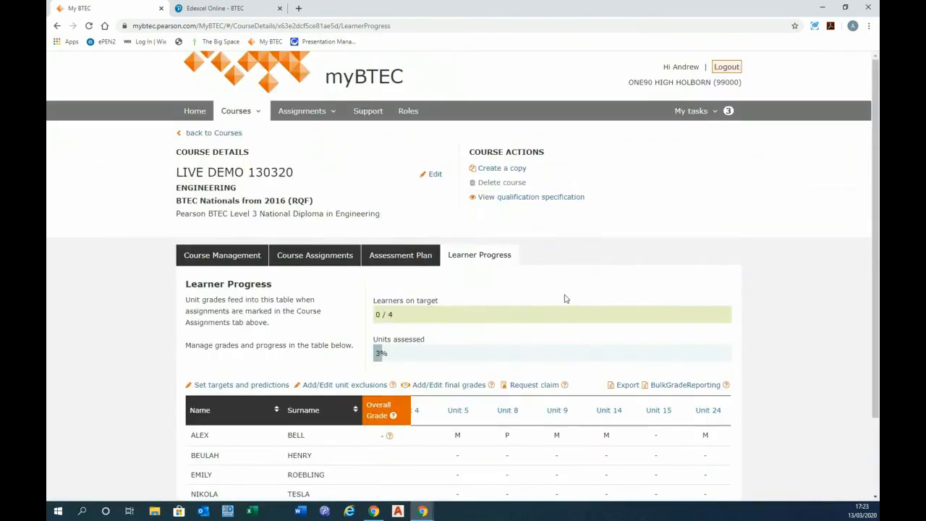
scroll(566, 299, down, 1)
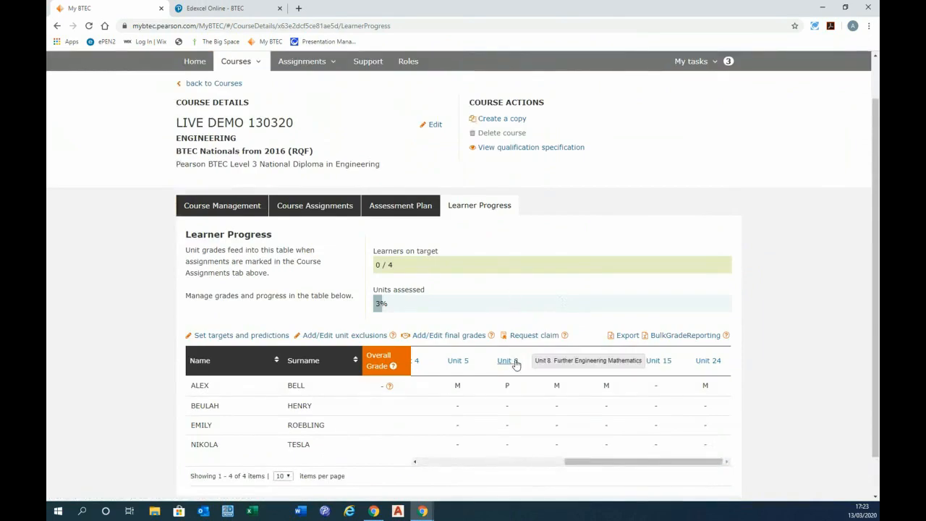
Step: Review the course's assessment plan with its Unit 15 resubmission entry, then return to the course assignments overview
click(389, 209)
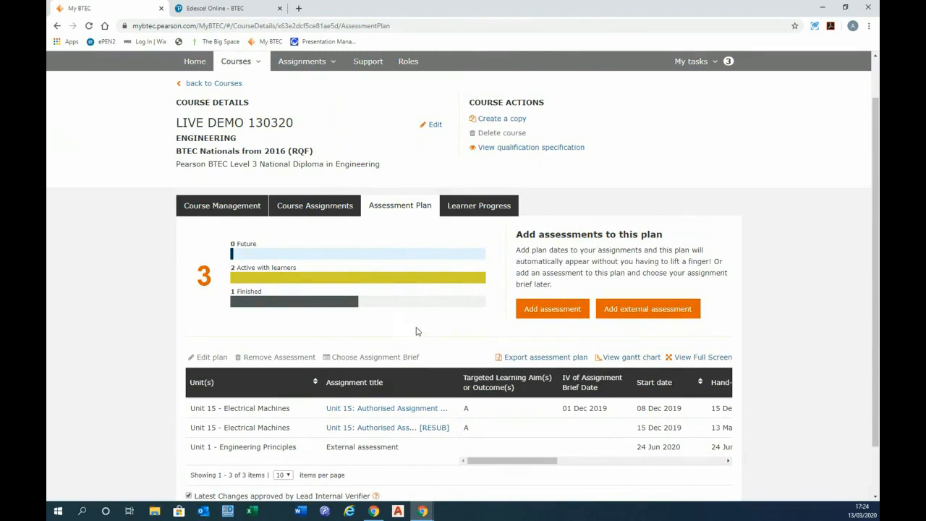
scroll(387, 439, down, 1)
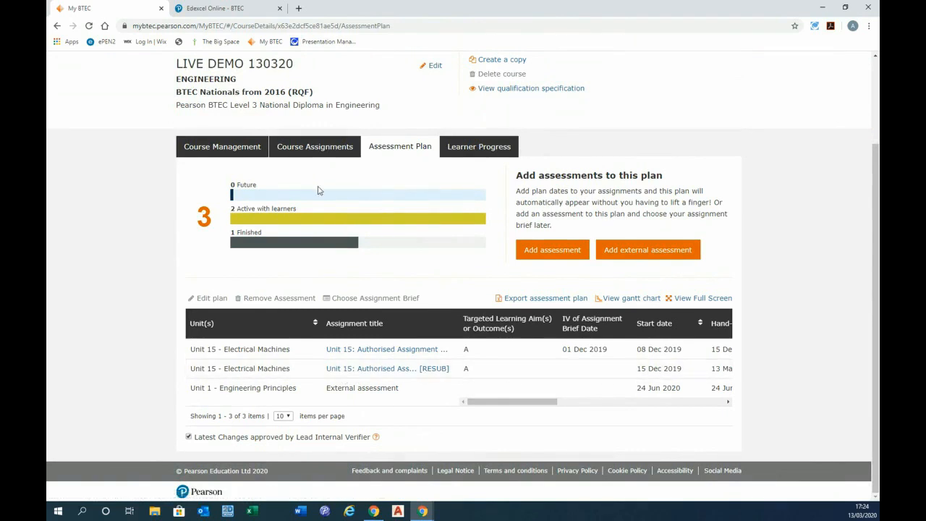
click(307, 150)
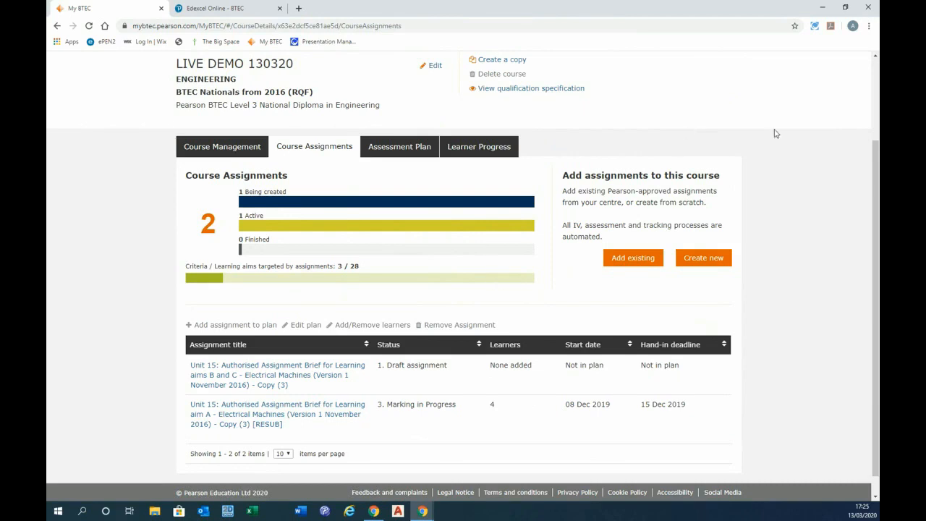
scroll(876, 204, up, 2)
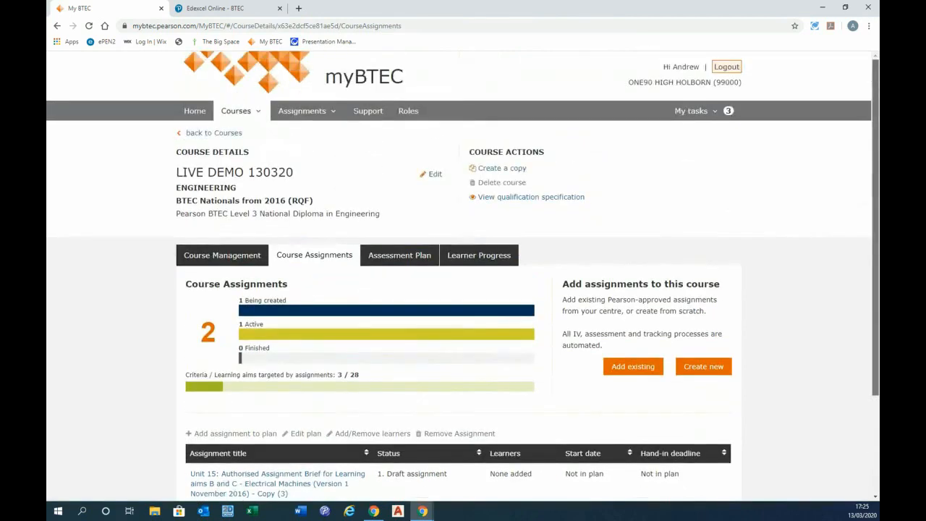